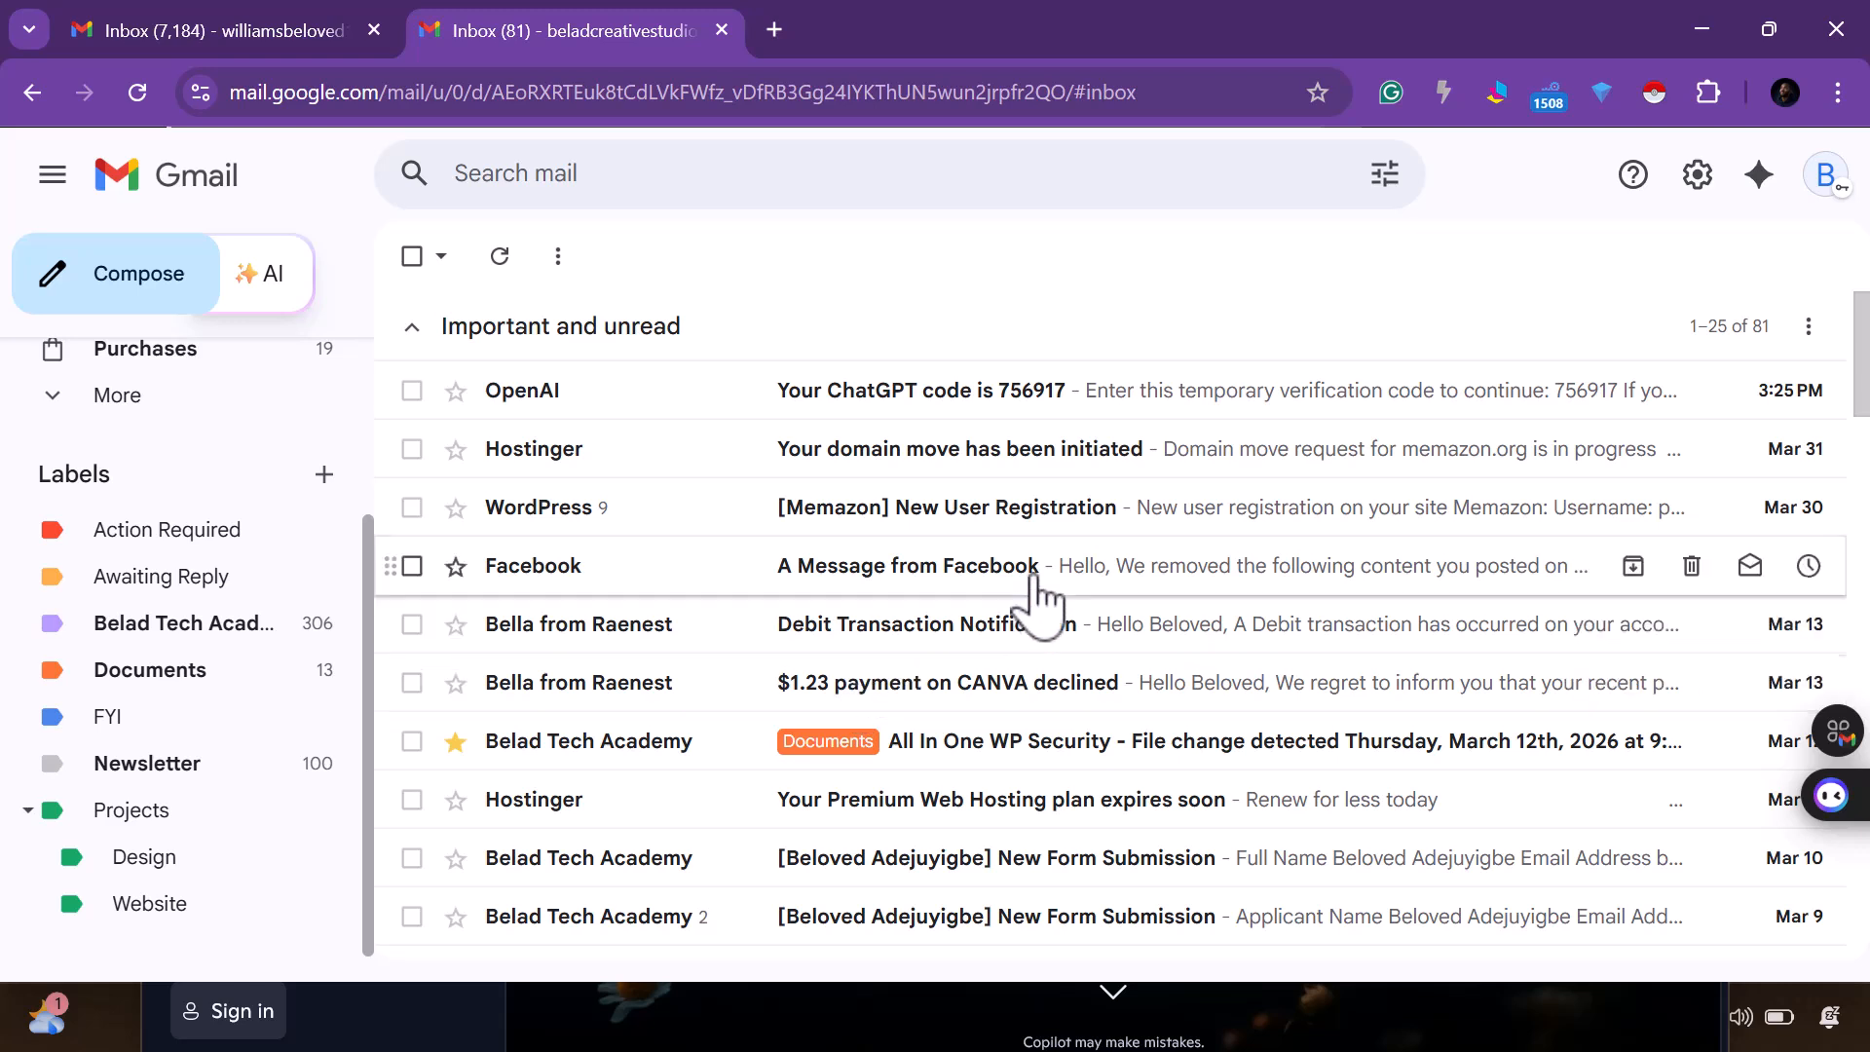
# Start an advanced mail search for messages containing the words "receipt, invoice, order confirmation"
pyautogui.click(1385, 178)
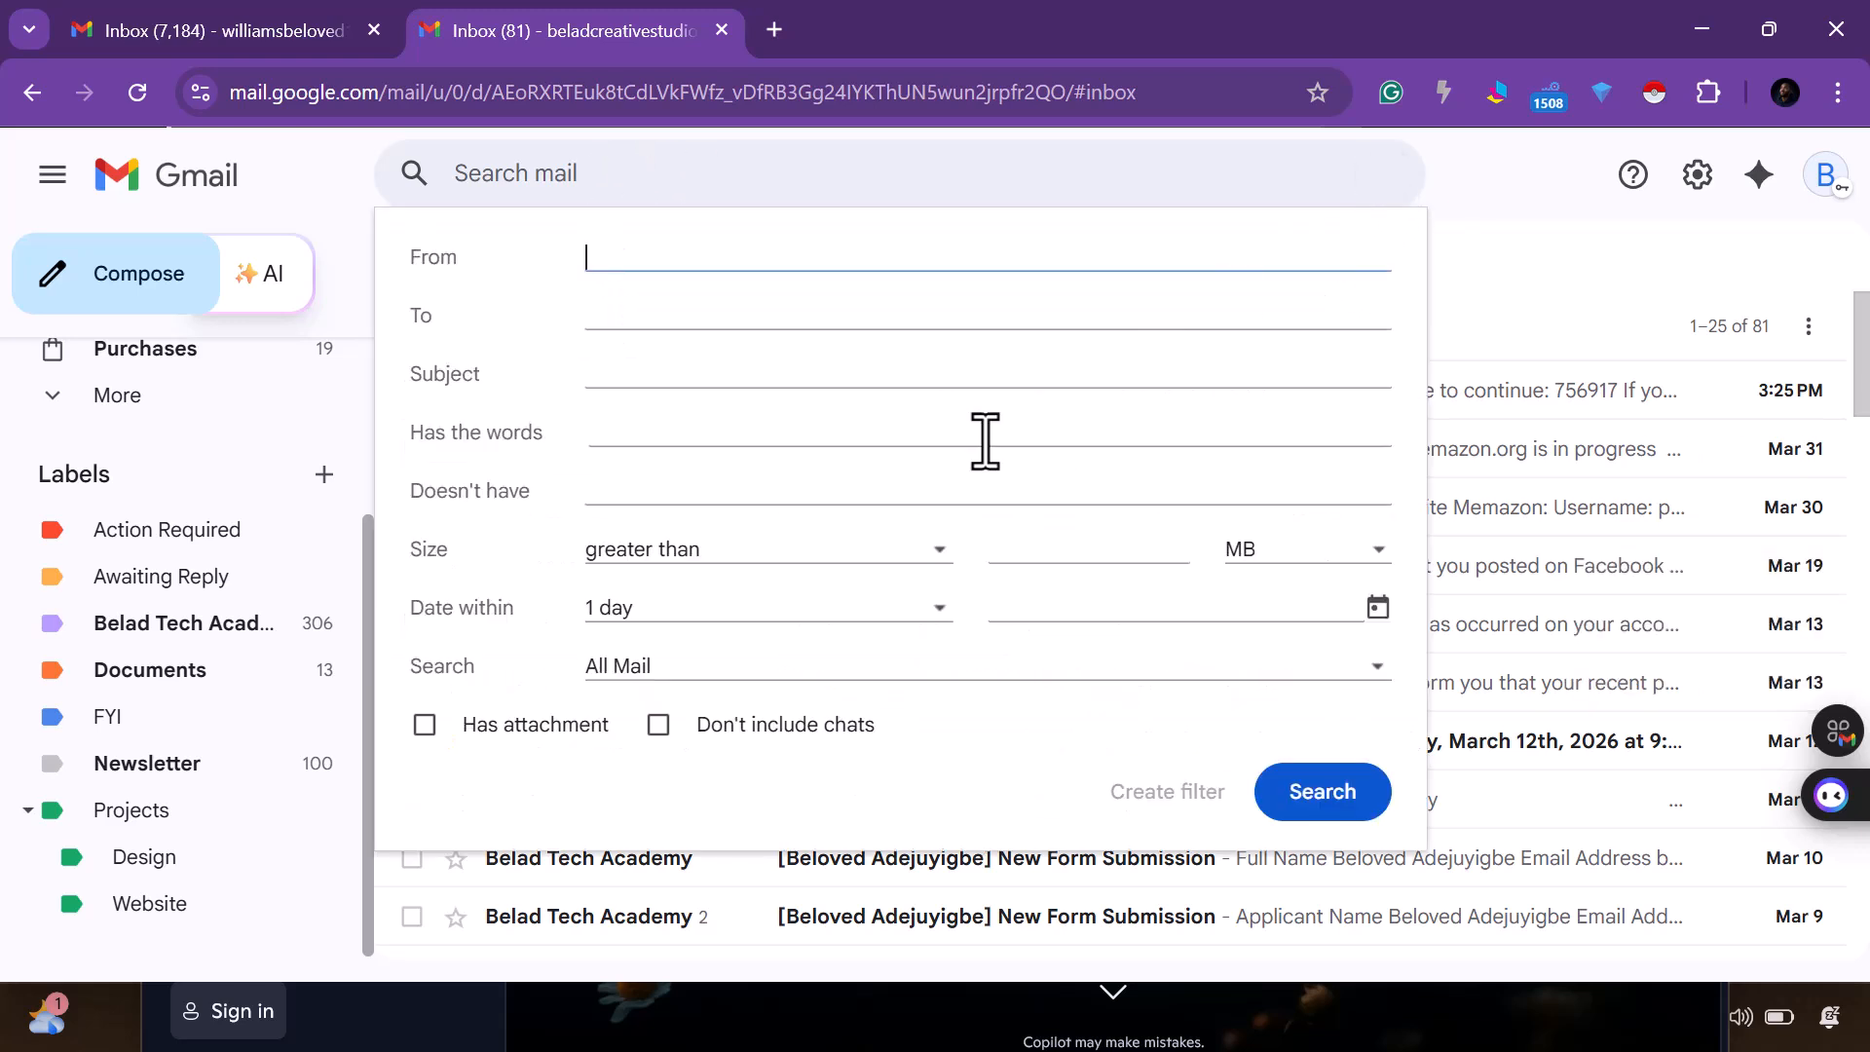
pyautogui.click(644, 432)
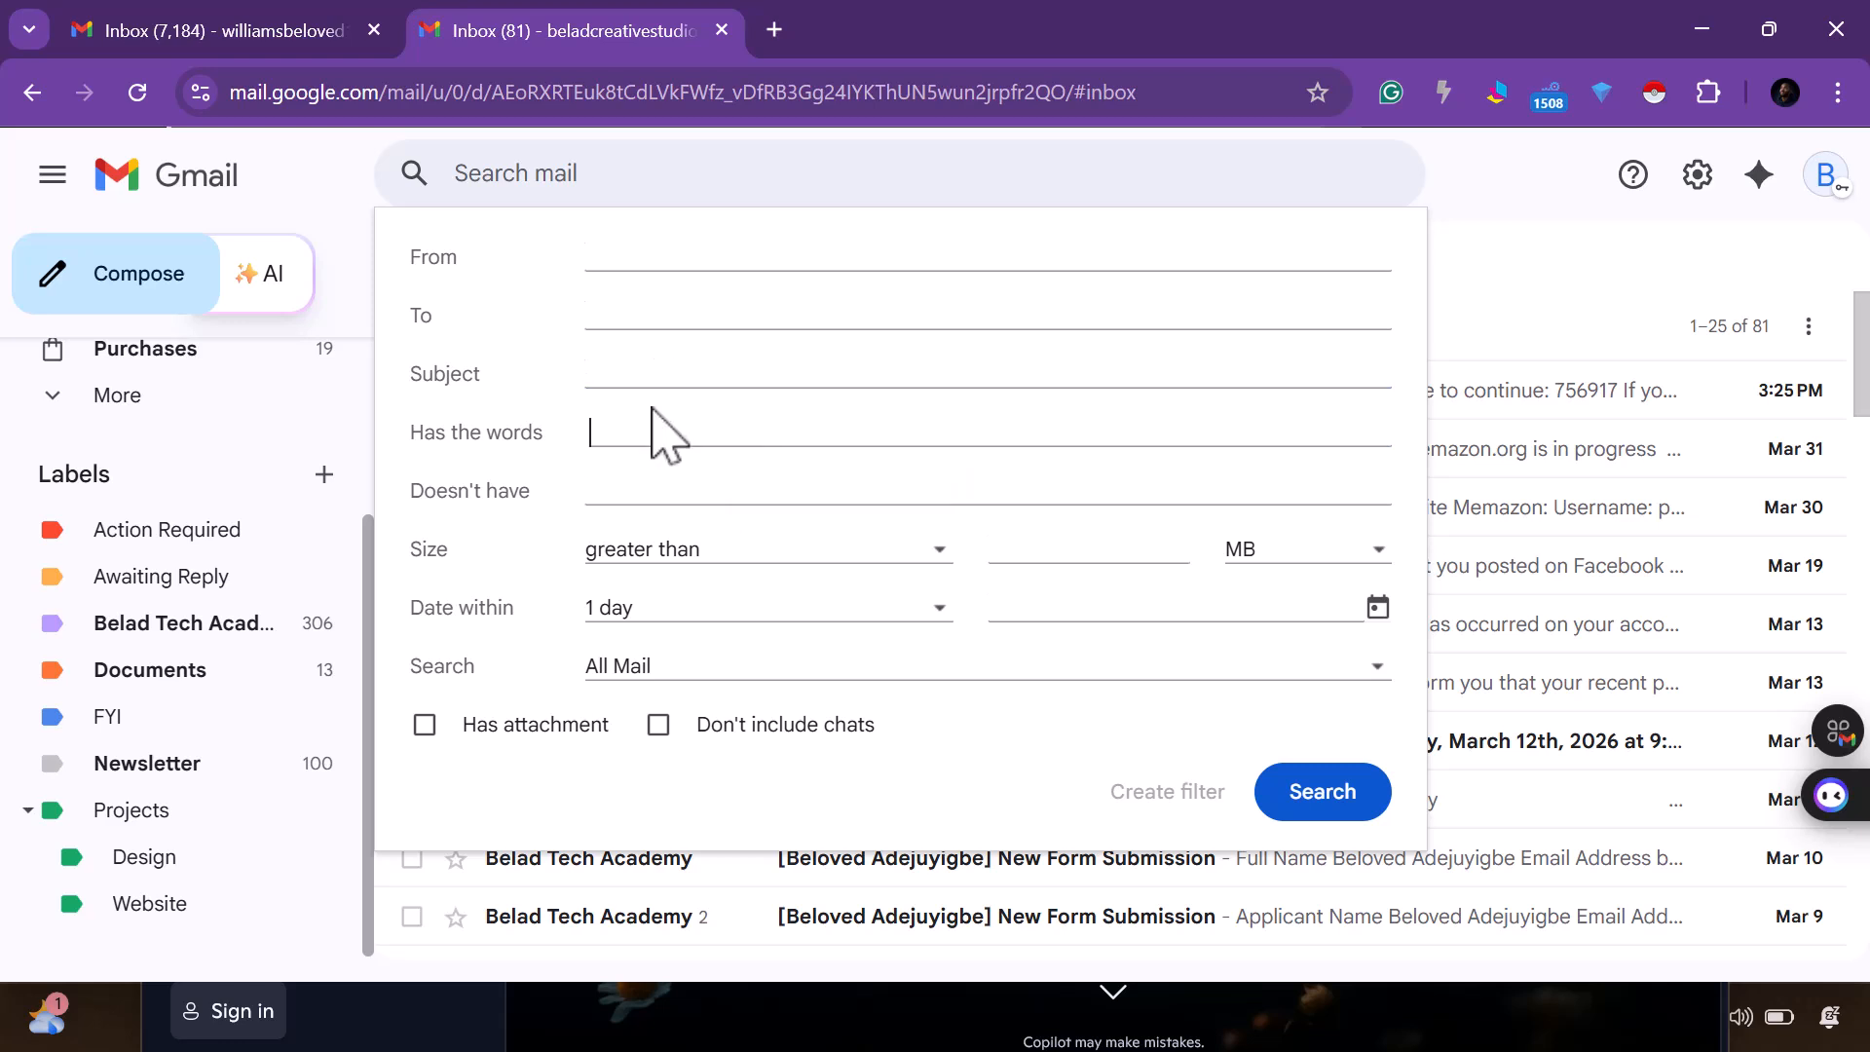
pyautogui.click(887, 429)
pyautogui.write('re')
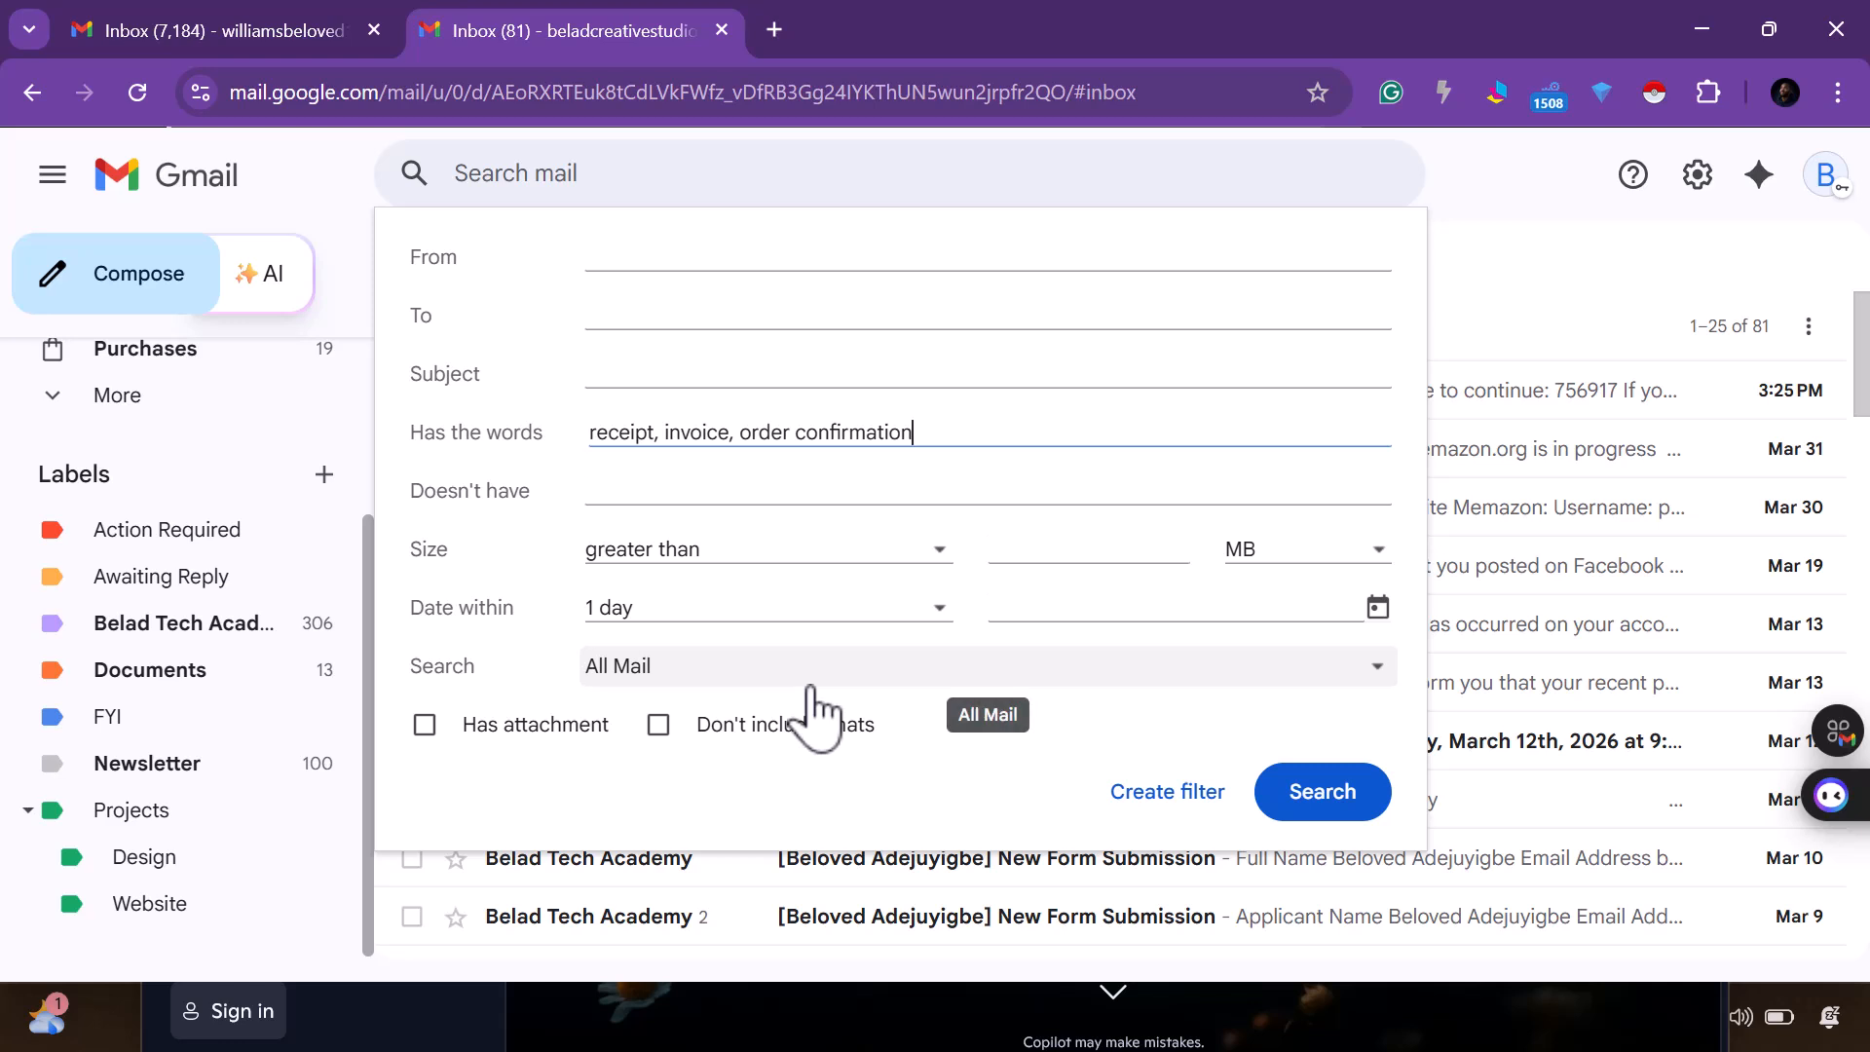
# Limit the search criteria to dates within 1 year of 2025/04/01
pyautogui.click(806, 608)
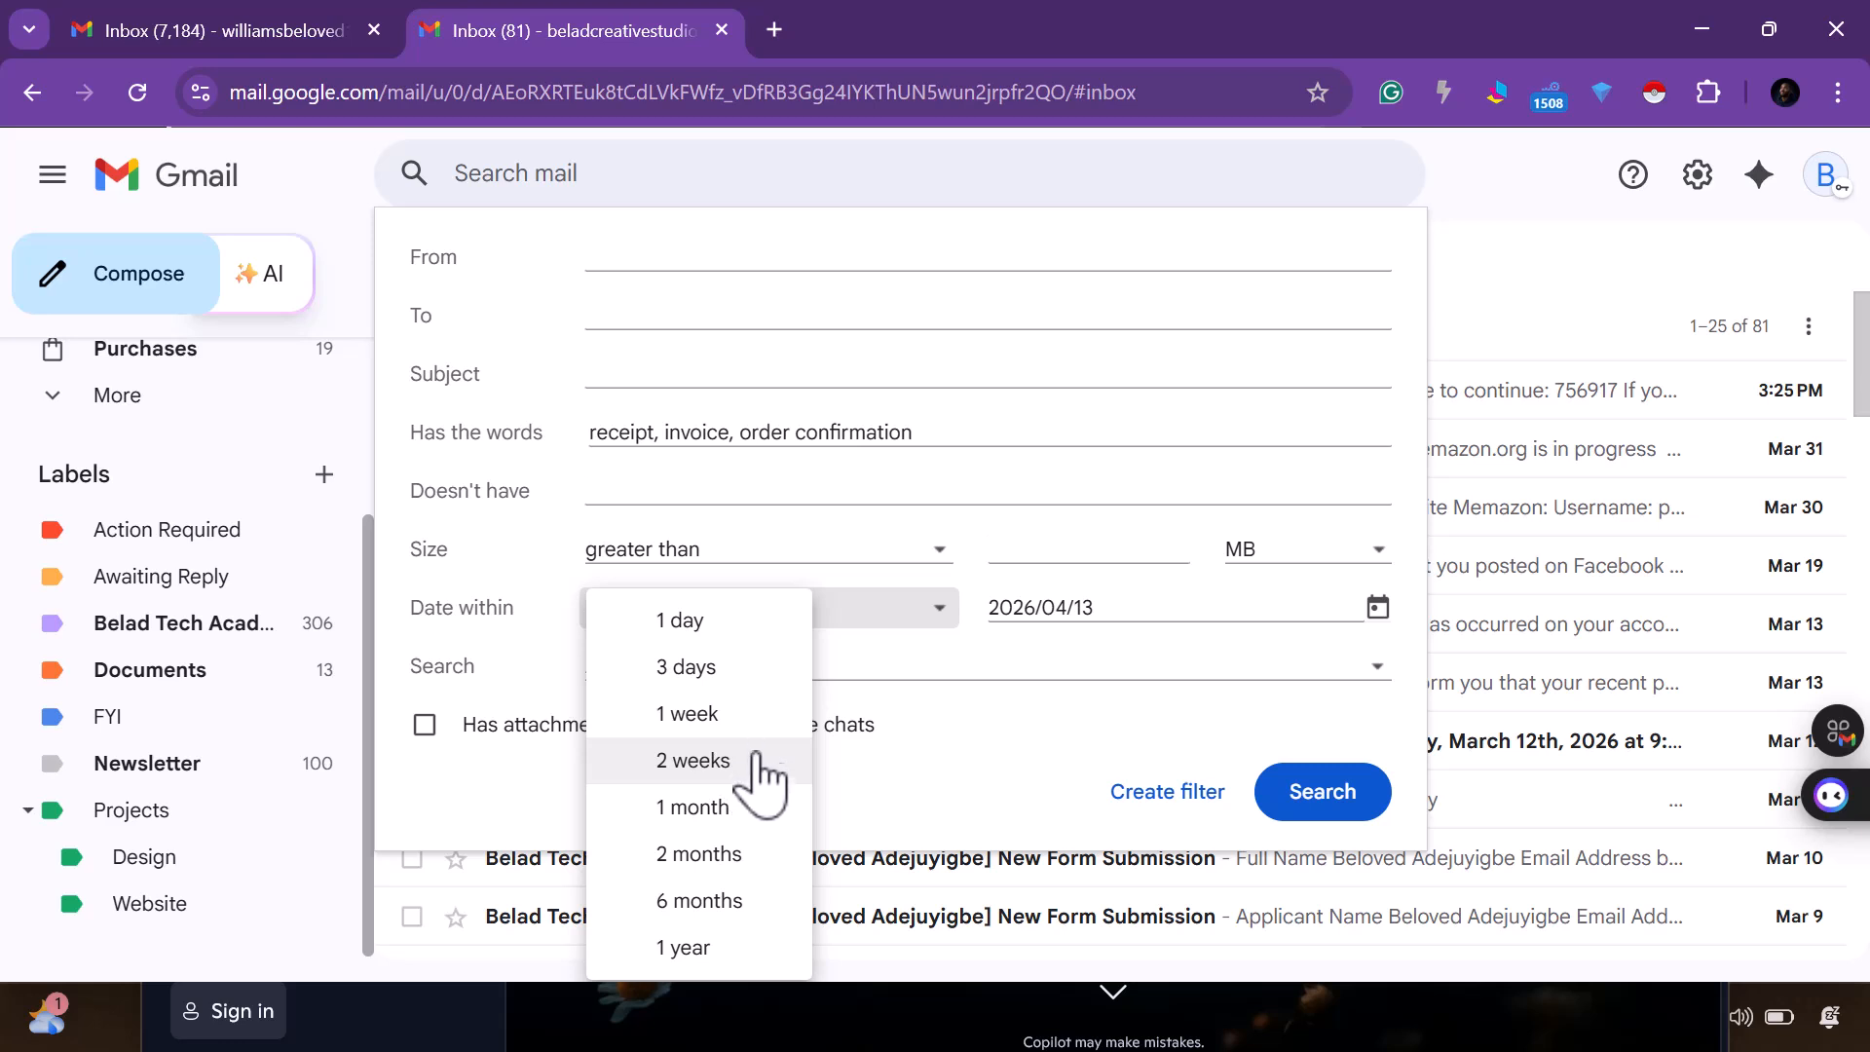
pyautogui.click(689, 949)
pyautogui.click(1377, 616)
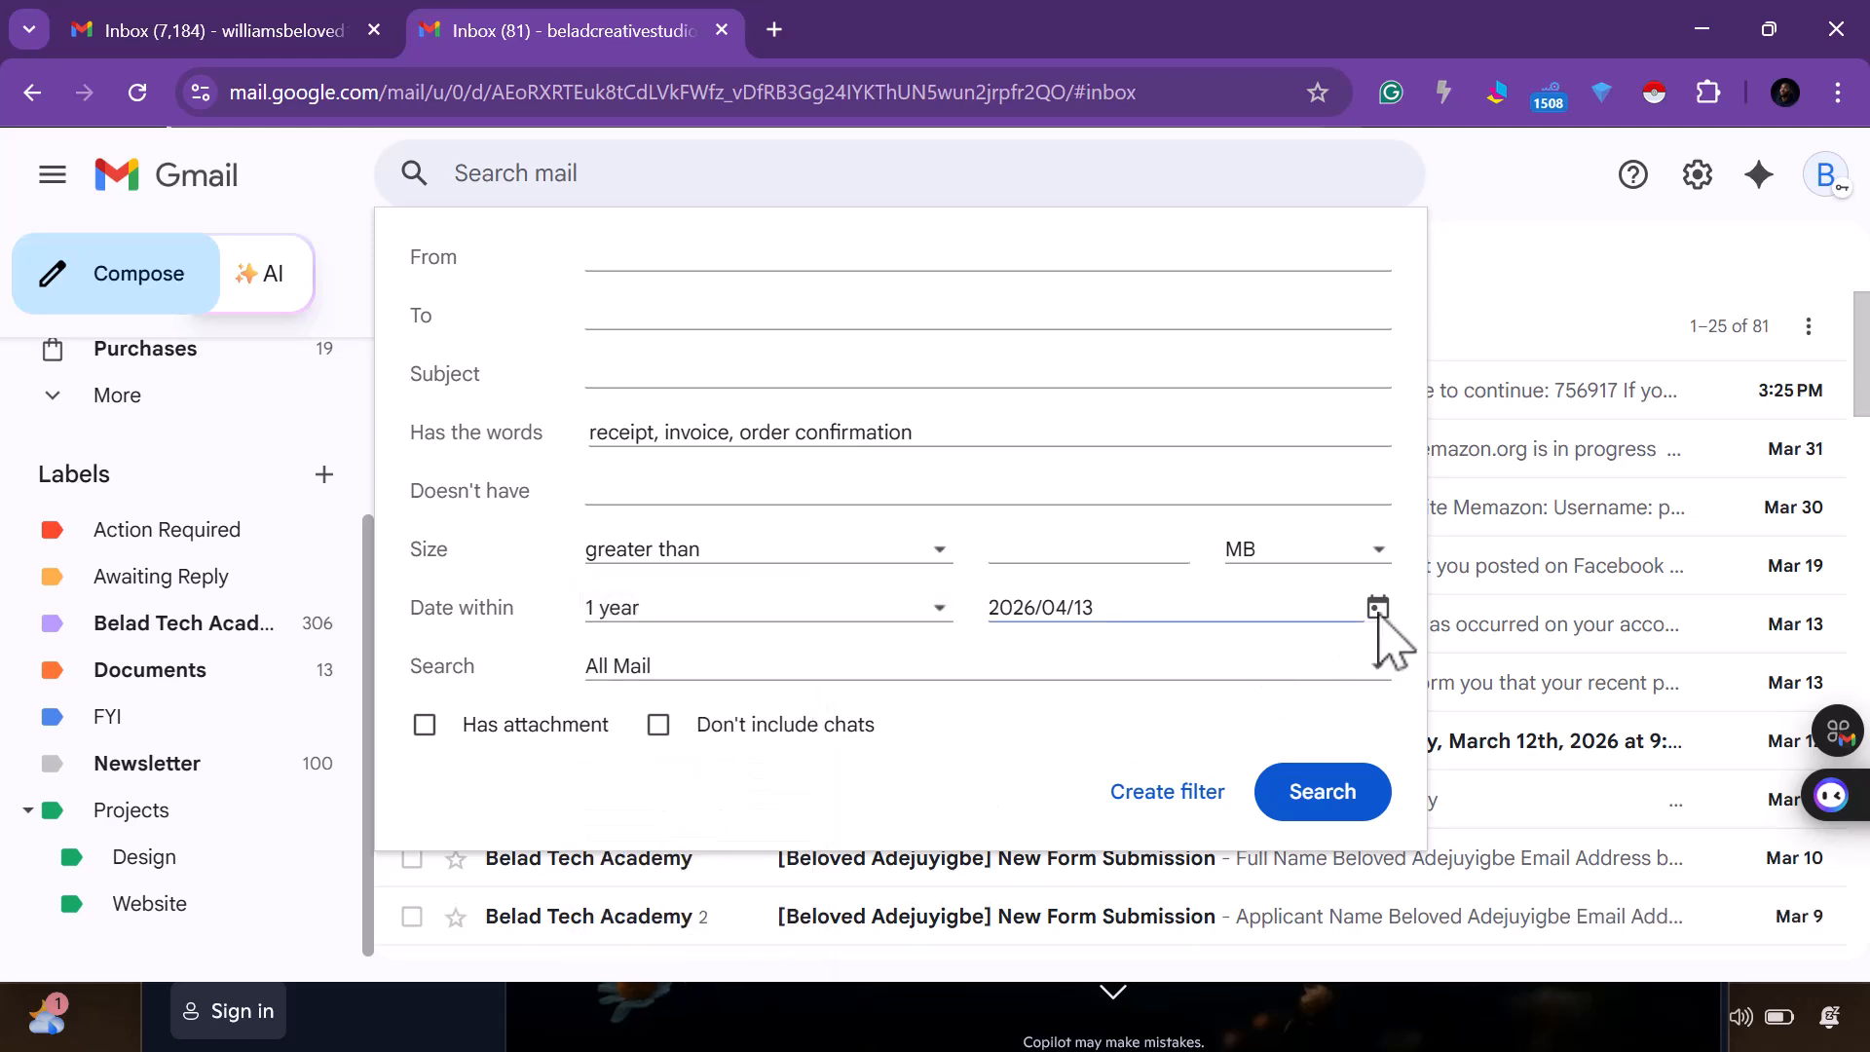
pyautogui.click(1148, 610)
pyautogui.click(1256, 180)
pyautogui.click(1256, 180)
pyautogui.click(1256, 180)
pyautogui.click(1256, 180)
pyautogui.click(1256, 180)
pyautogui.click(1256, 180)
pyautogui.click(1256, 180)
pyautogui.click(1256, 180)
pyautogui.click(1256, 180)
pyautogui.click(1256, 180)
pyautogui.click(1257, 180)
pyautogui.click(1256, 181)
pyautogui.click(1130, 327)
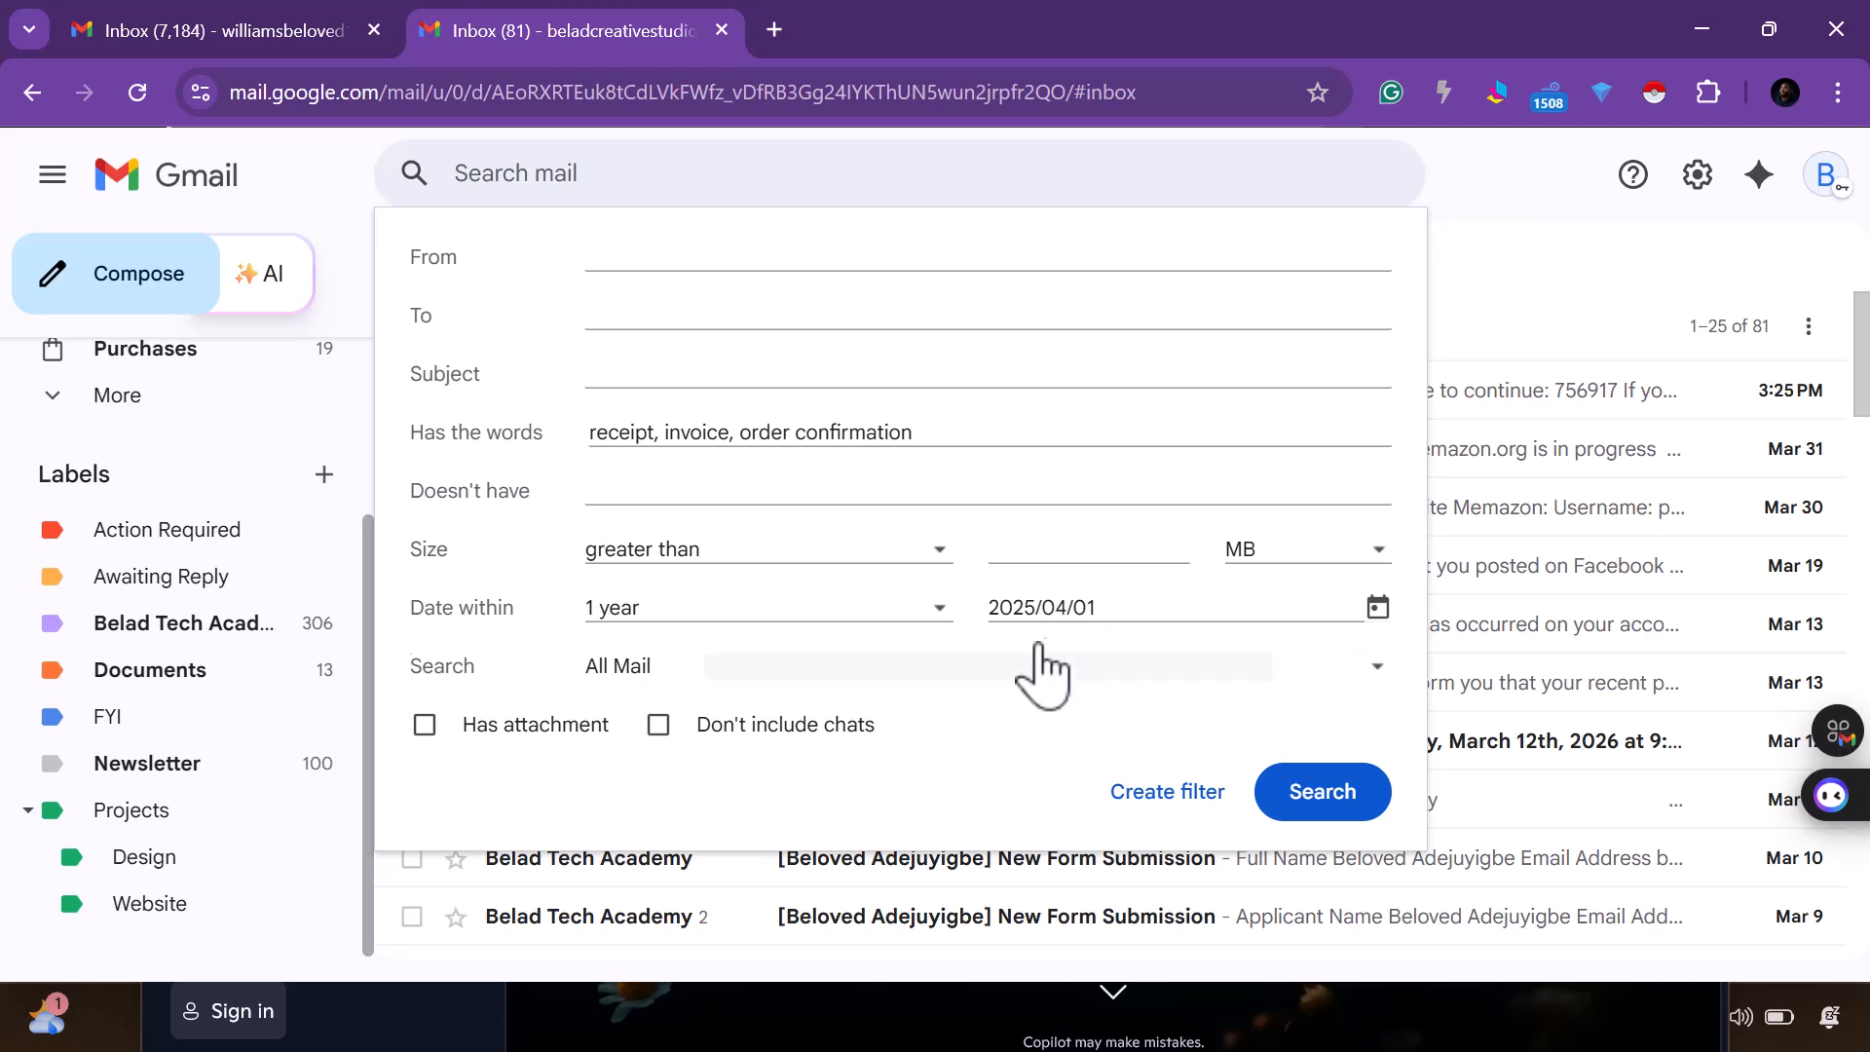
# Build a filter from these criteria that skips the inbox, applies a new label named Receipts and never sends matches to Spam
pyautogui.click(1213, 800)
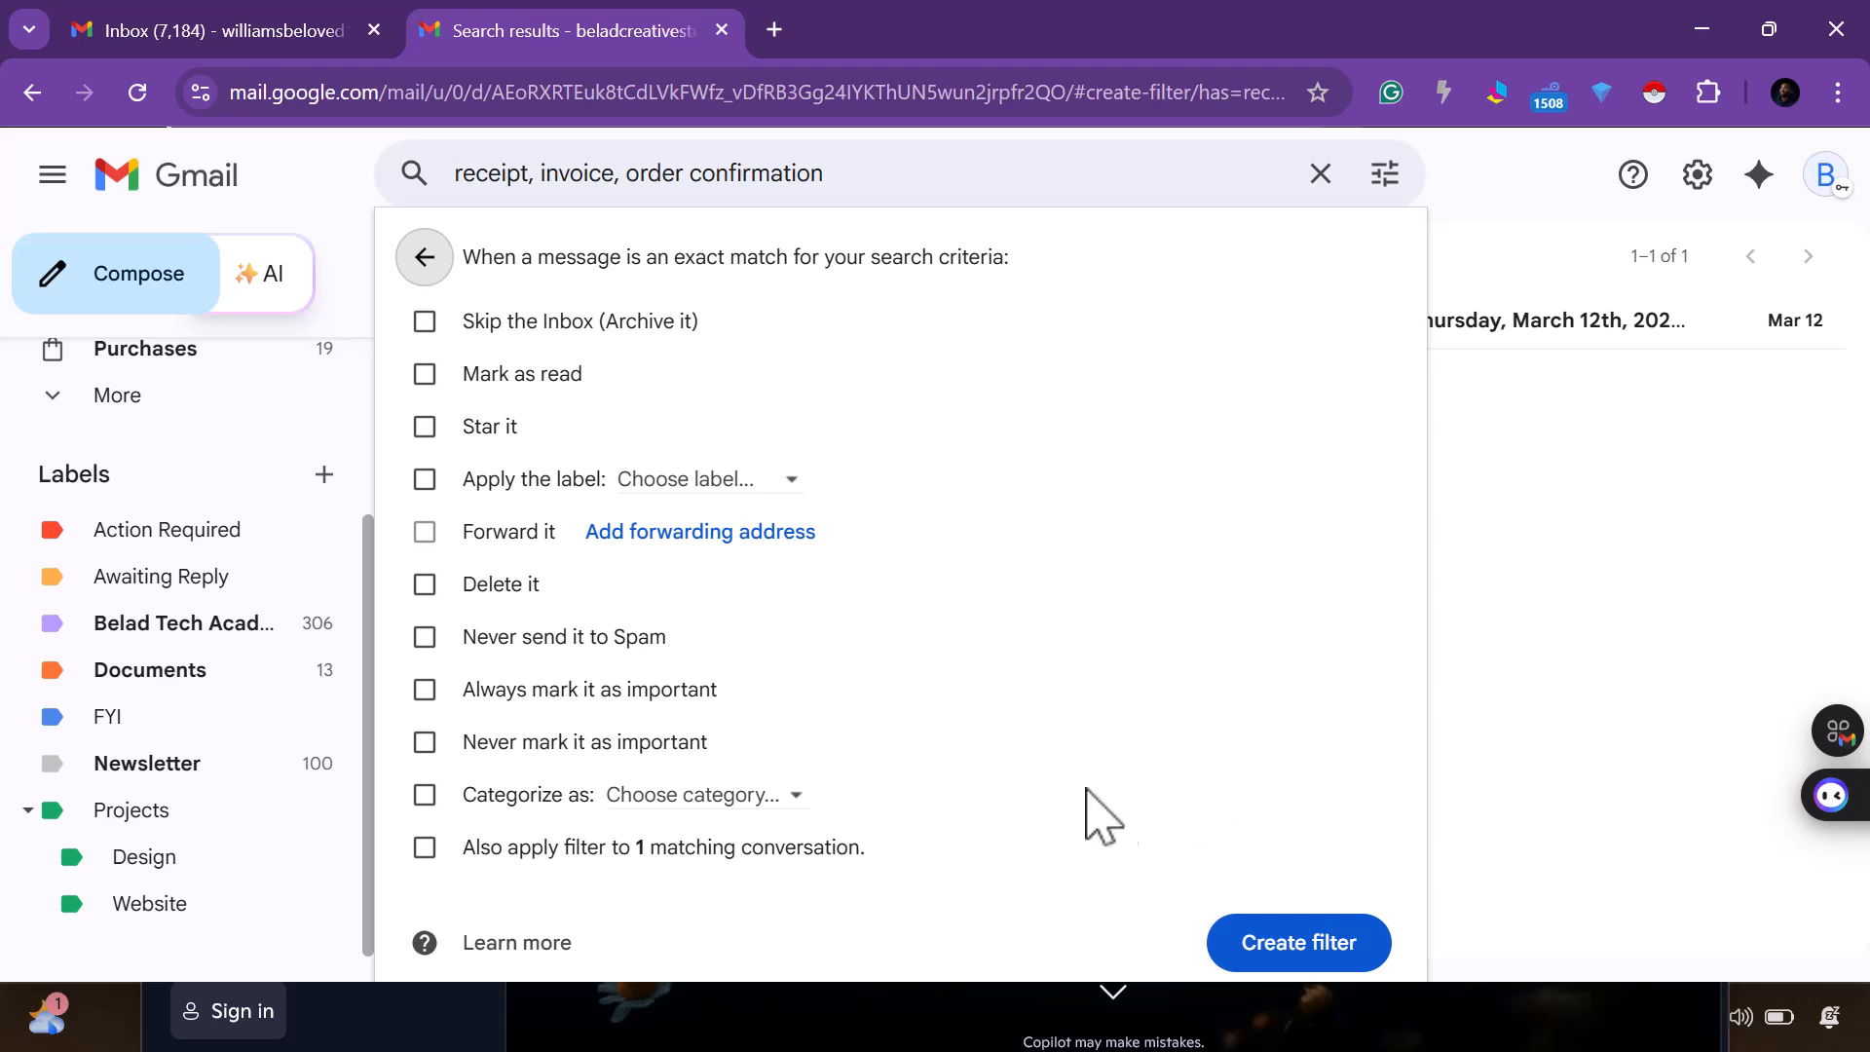
pyautogui.click(425, 321)
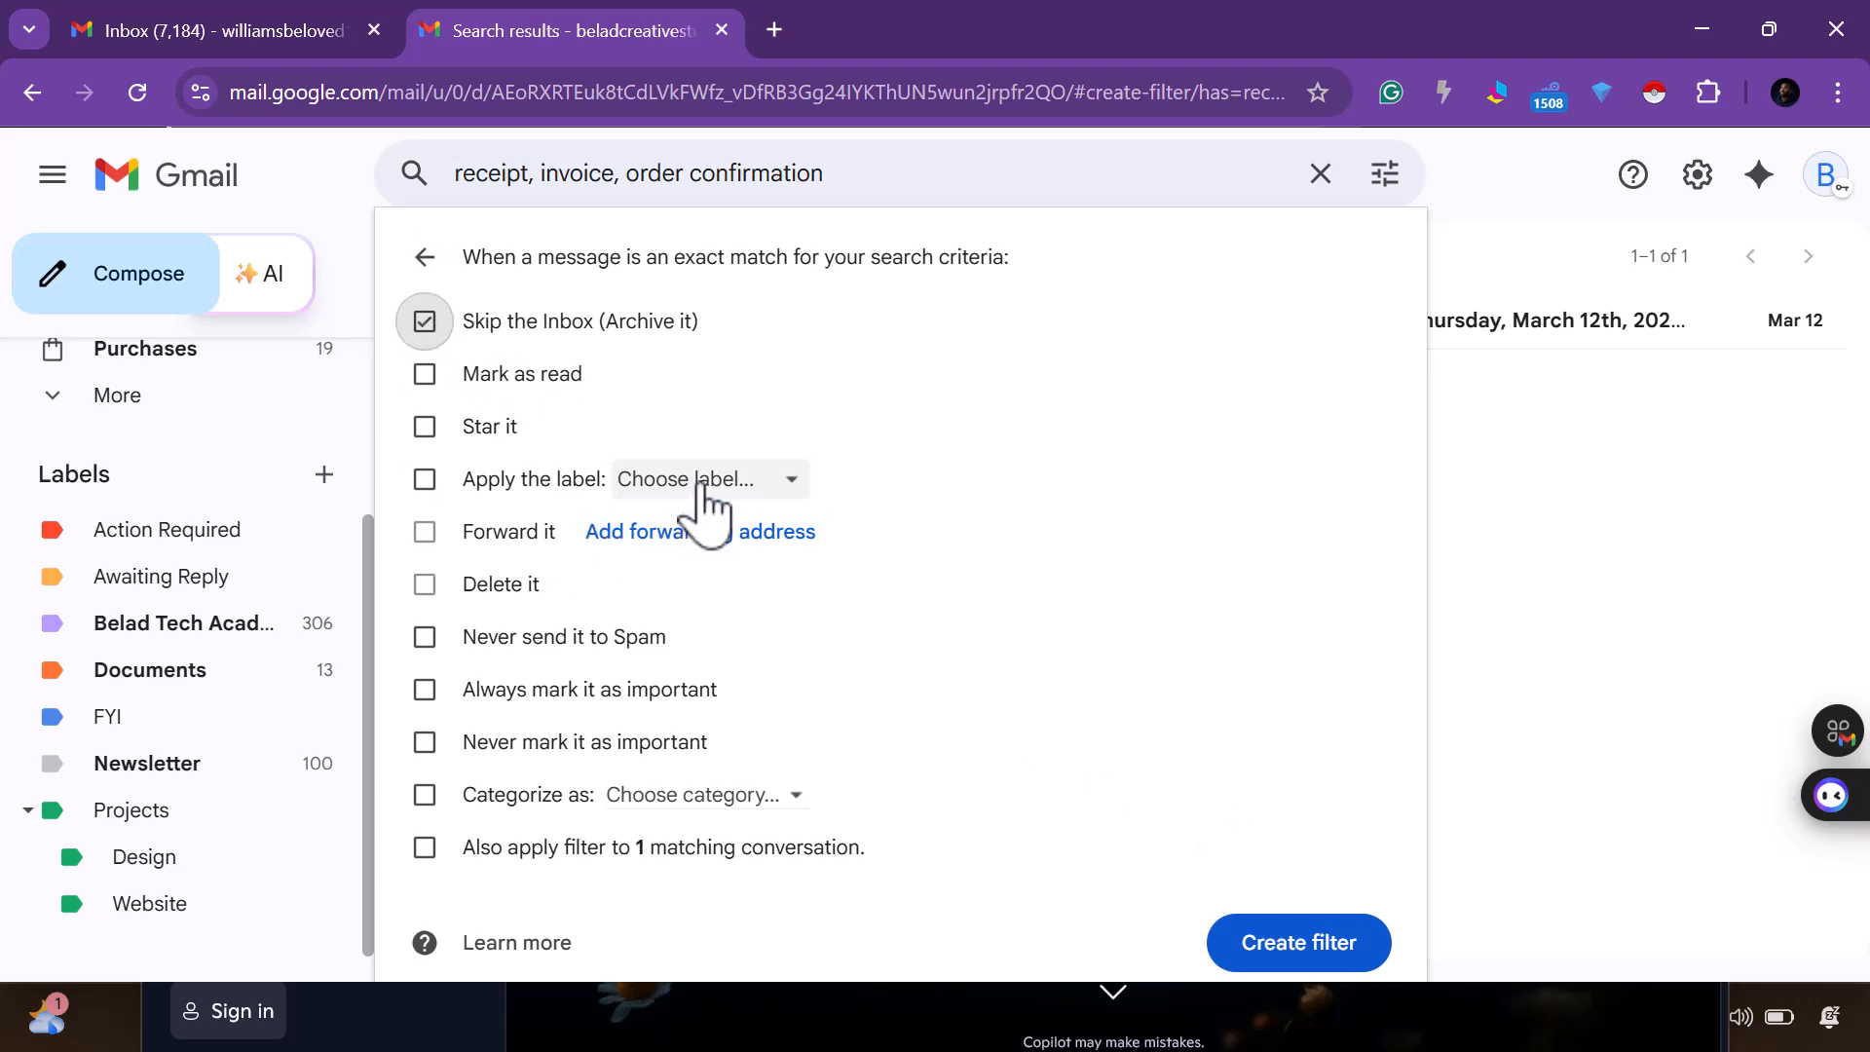
pyautogui.click(798, 481)
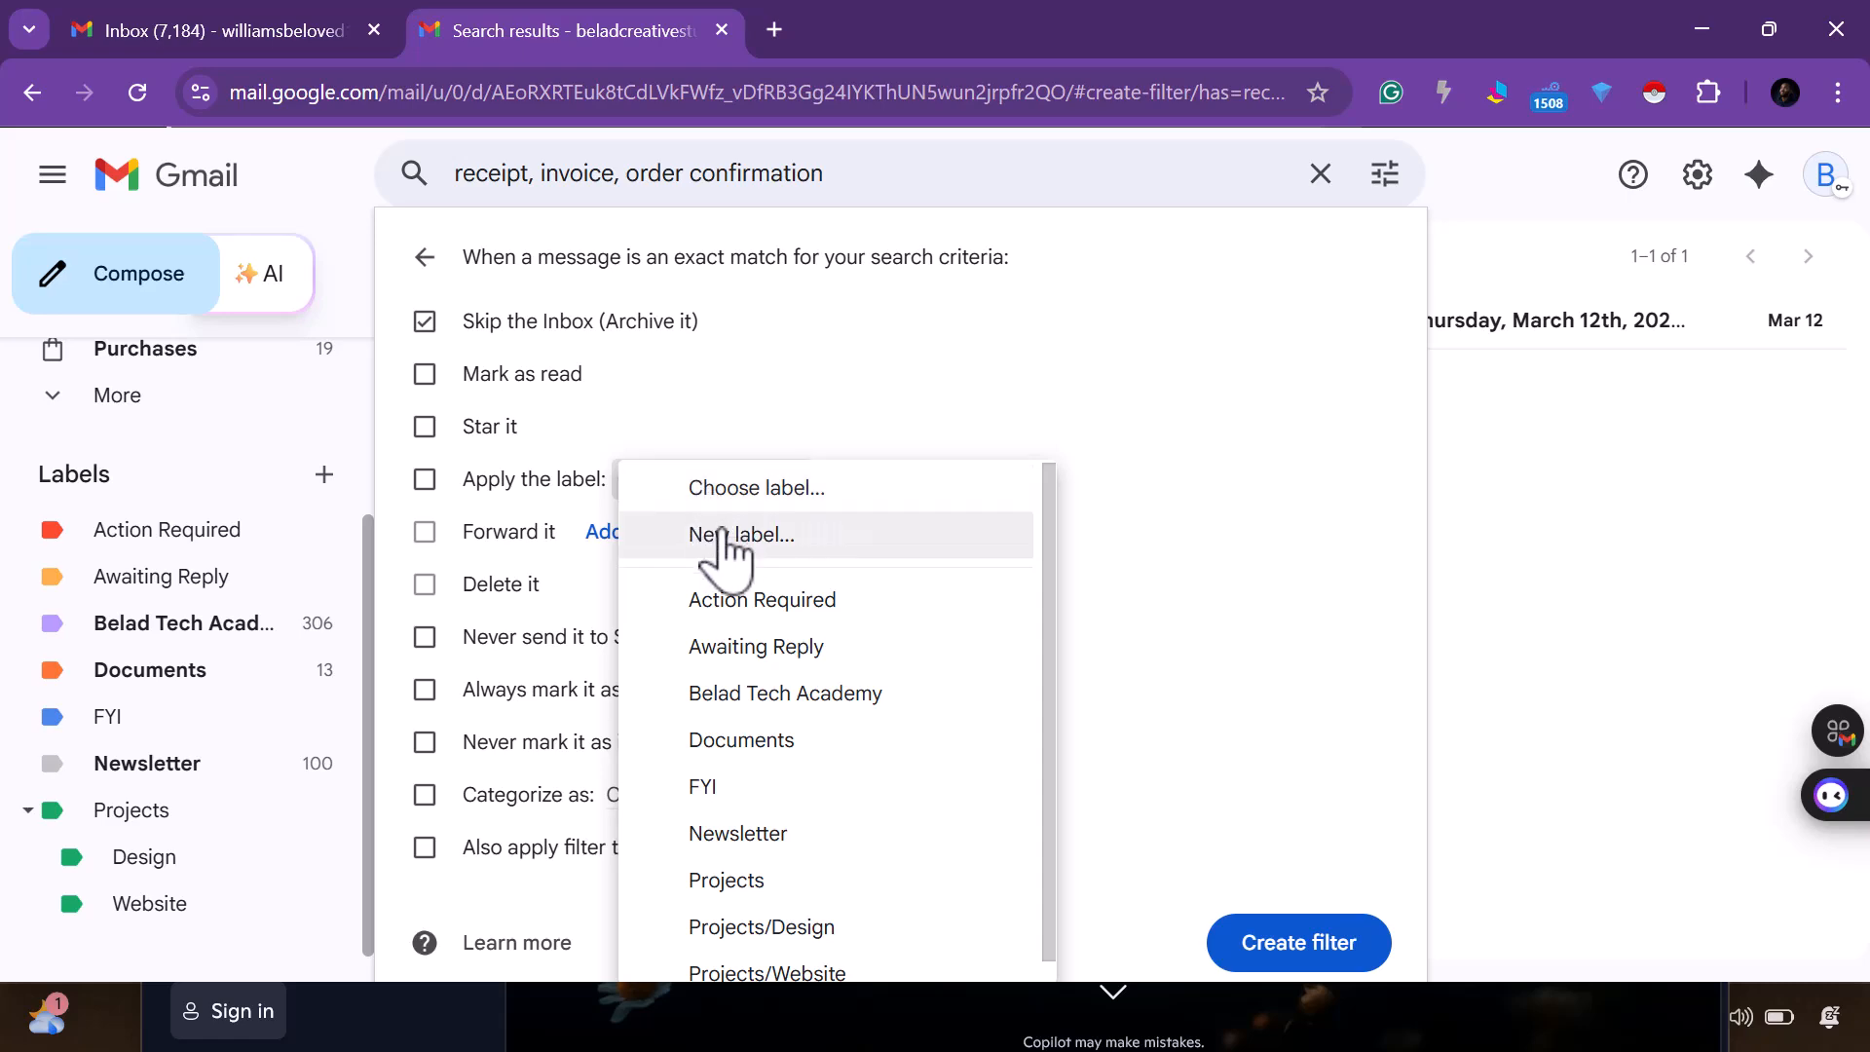
pyautogui.click(725, 535)
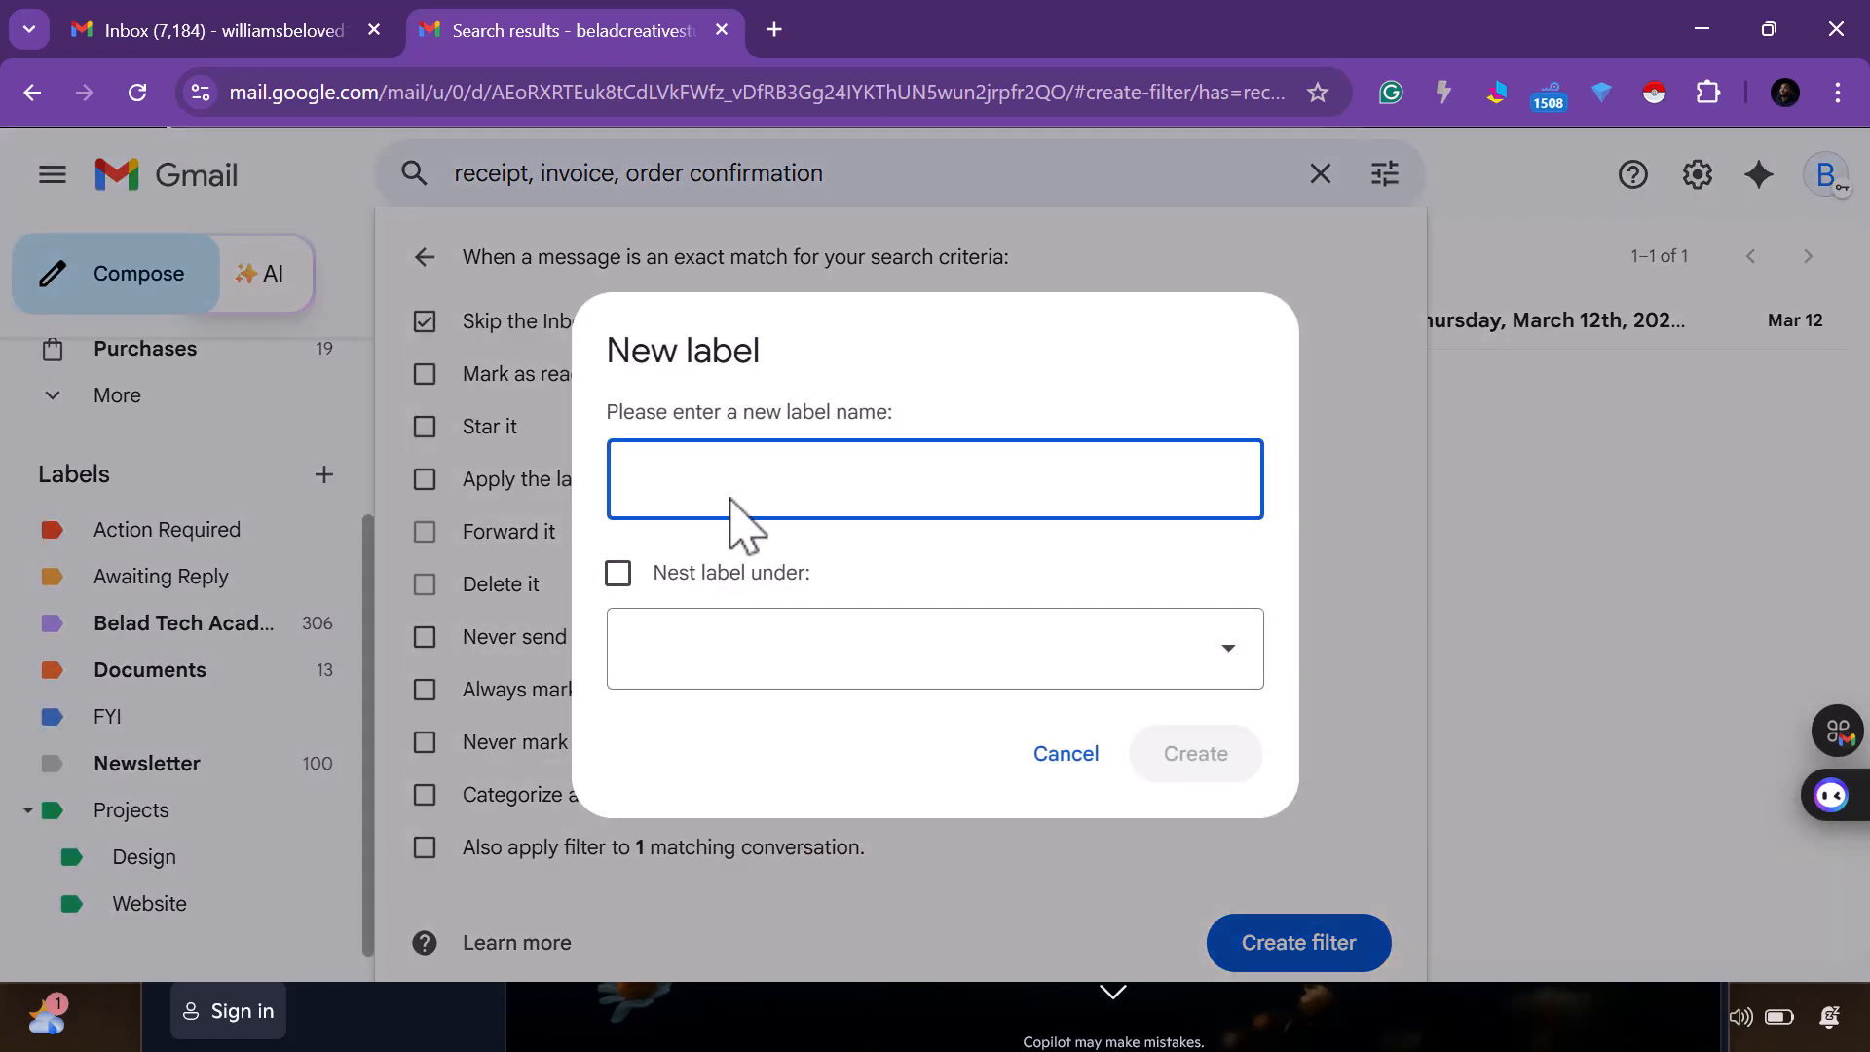
pyautogui.write('Receipts')
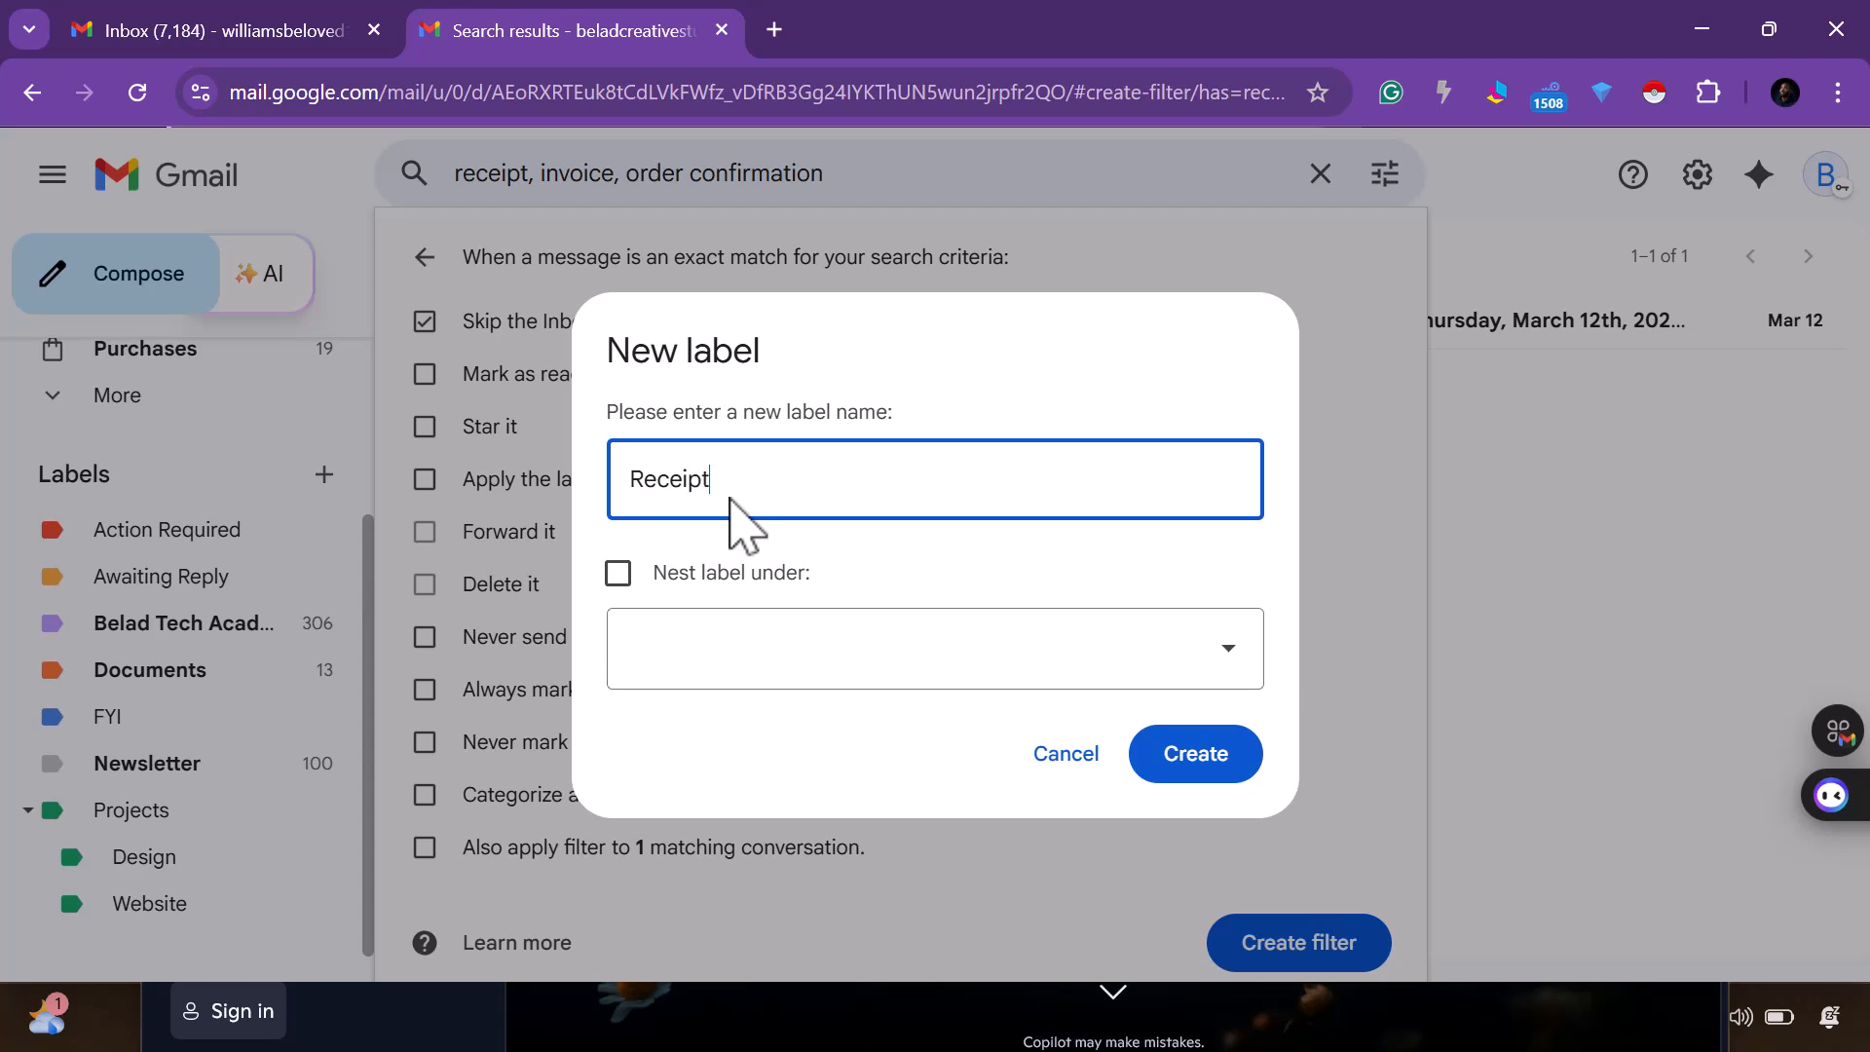
pyautogui.click(1225, 750)
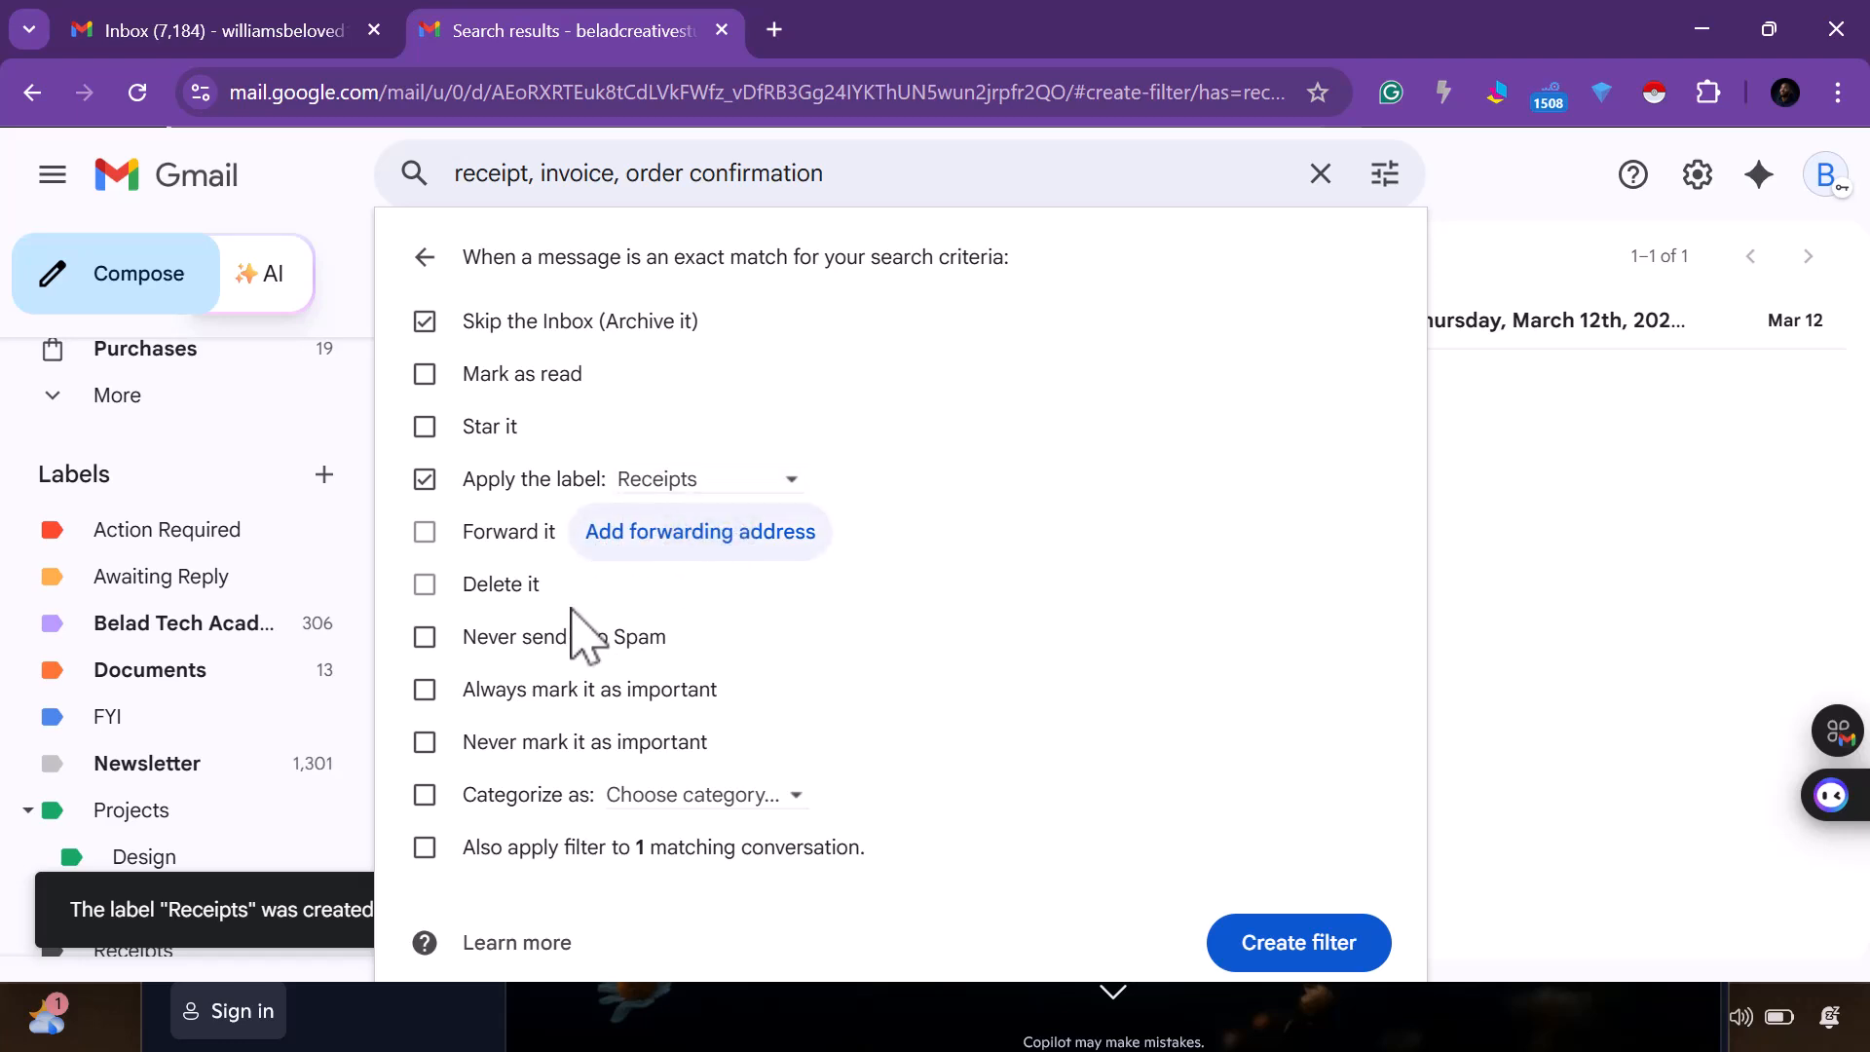
pyautogui.click(426, 639)
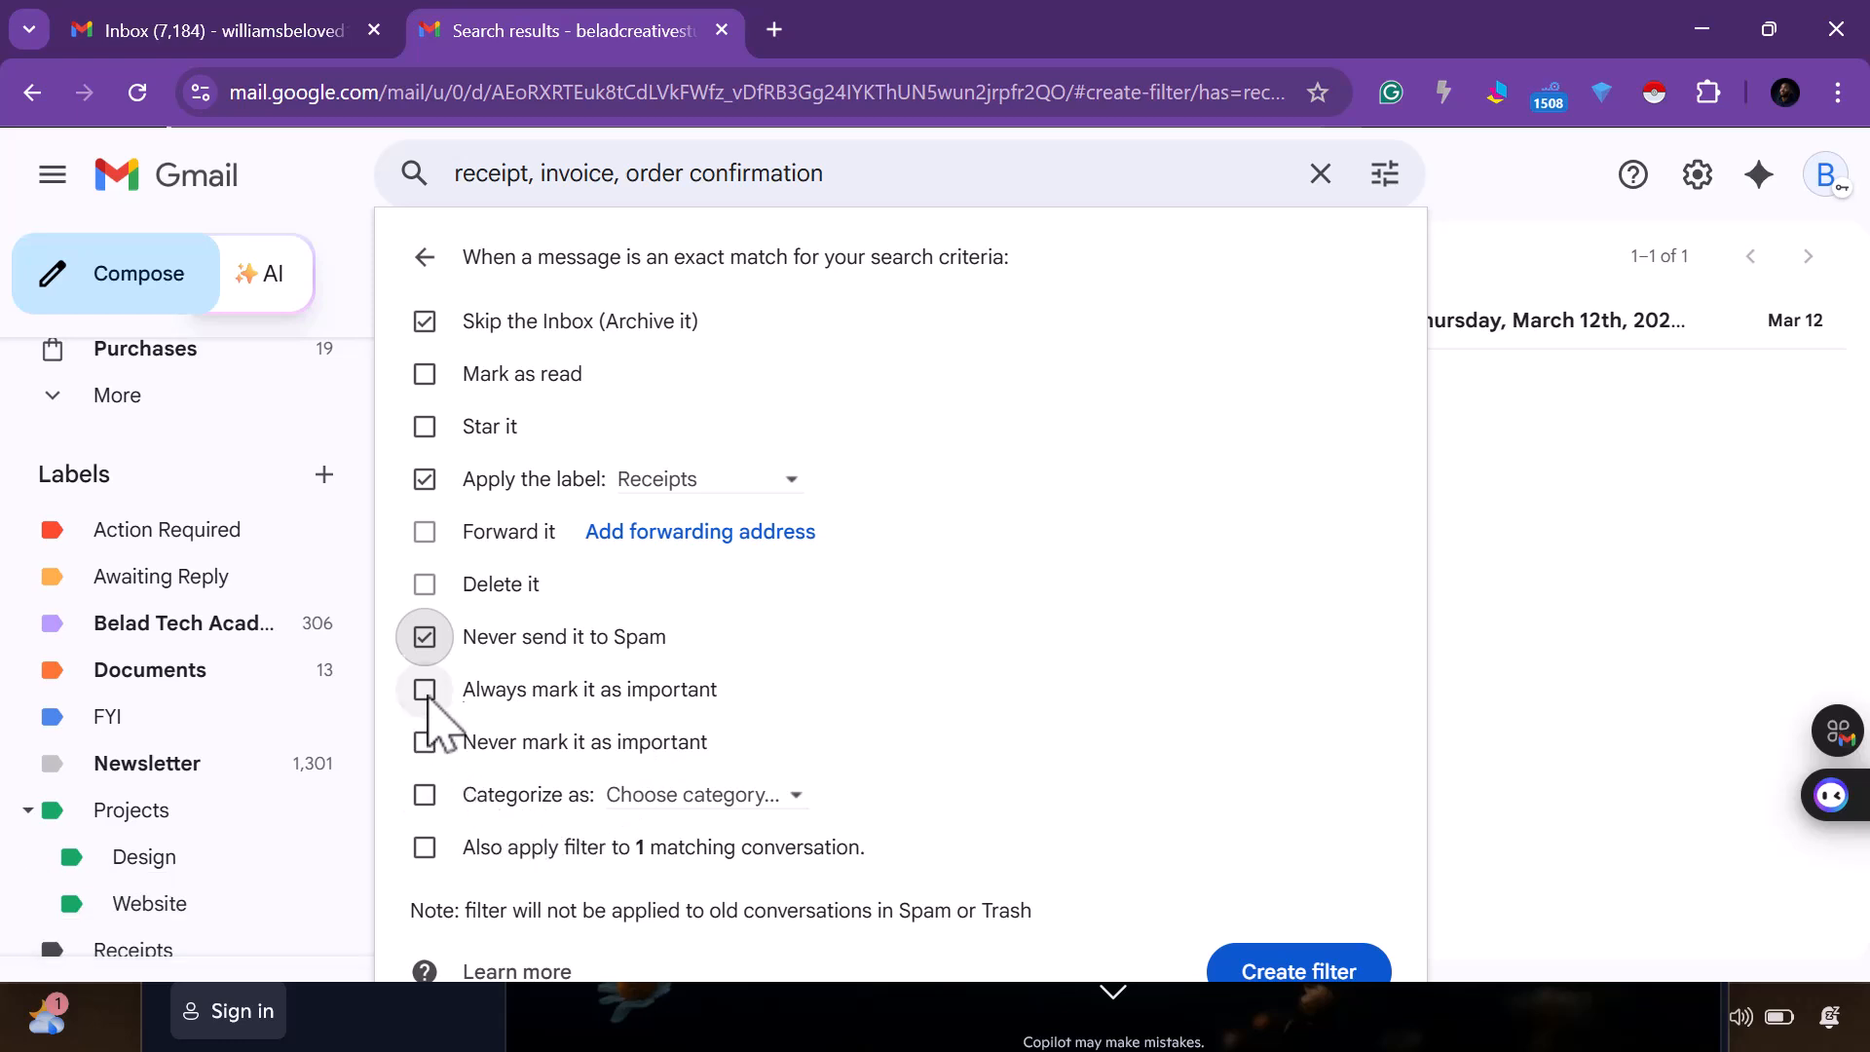
pyautogui.click(426, 693)
pyautogui.click(434, 701)
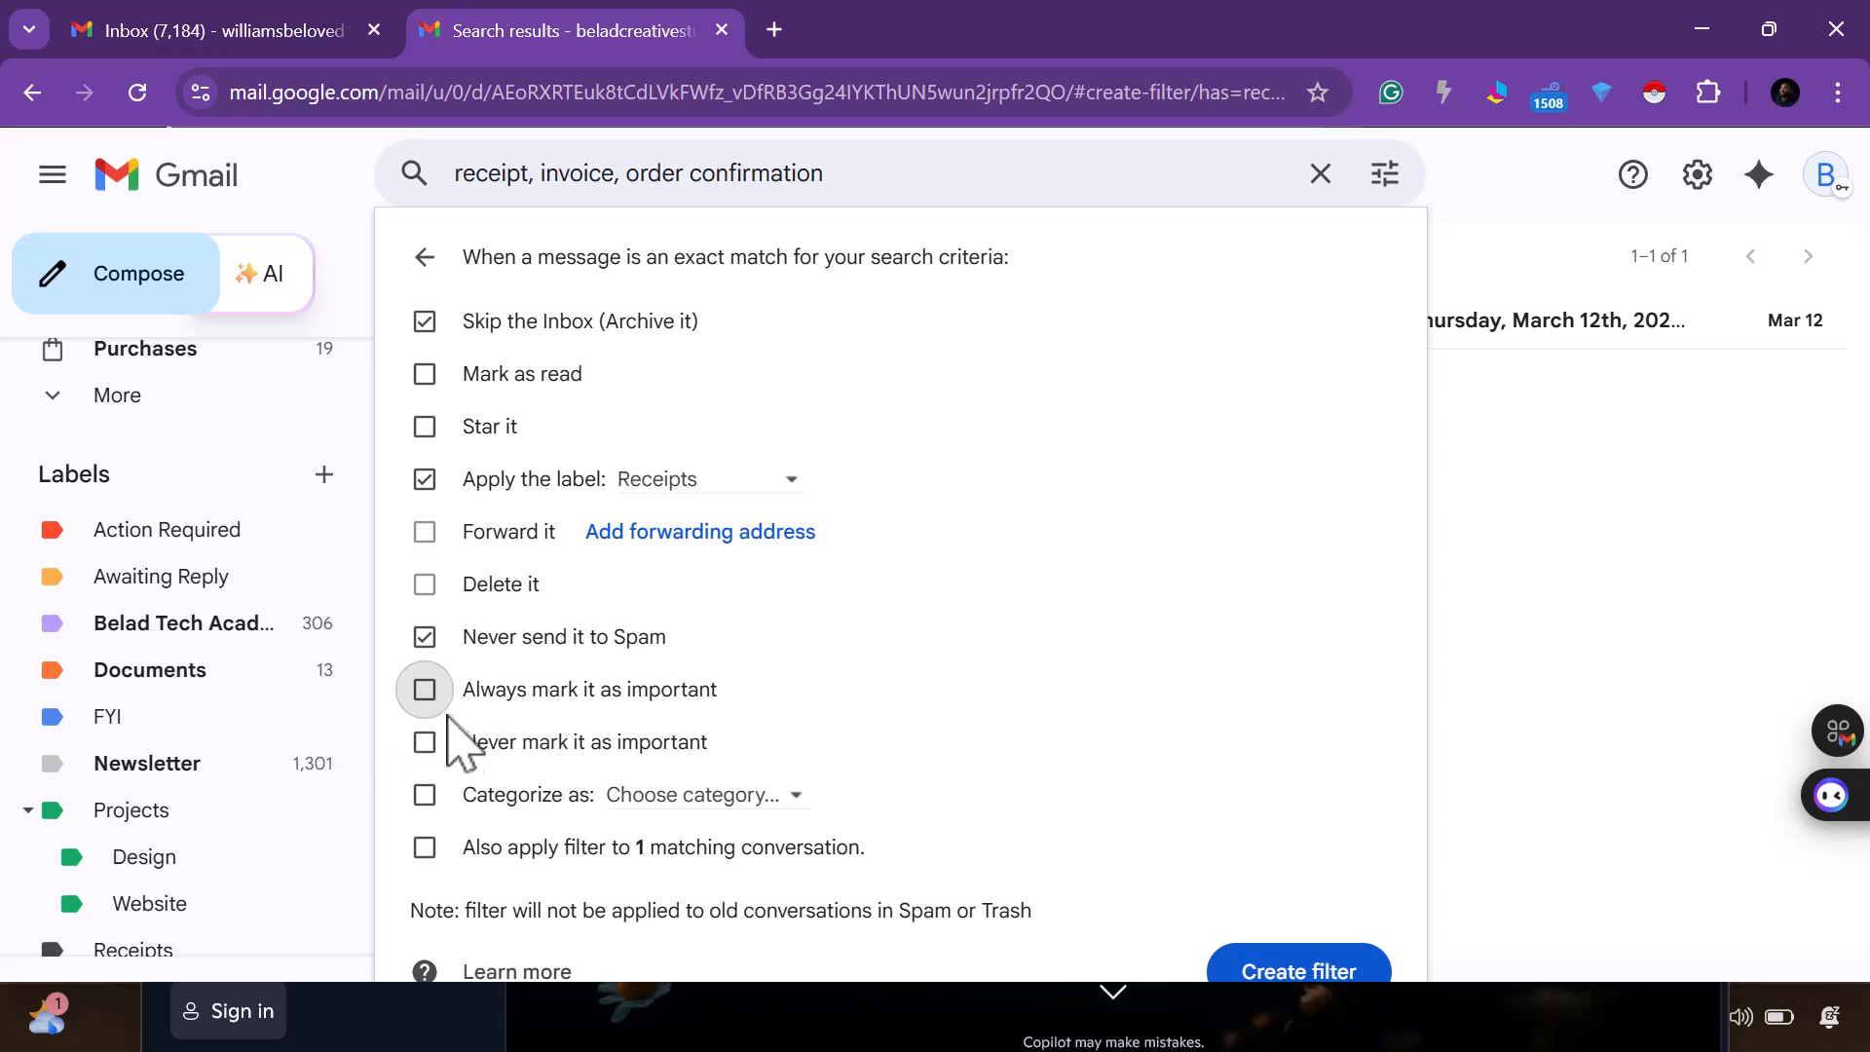
pyautogui.click(681, 797)
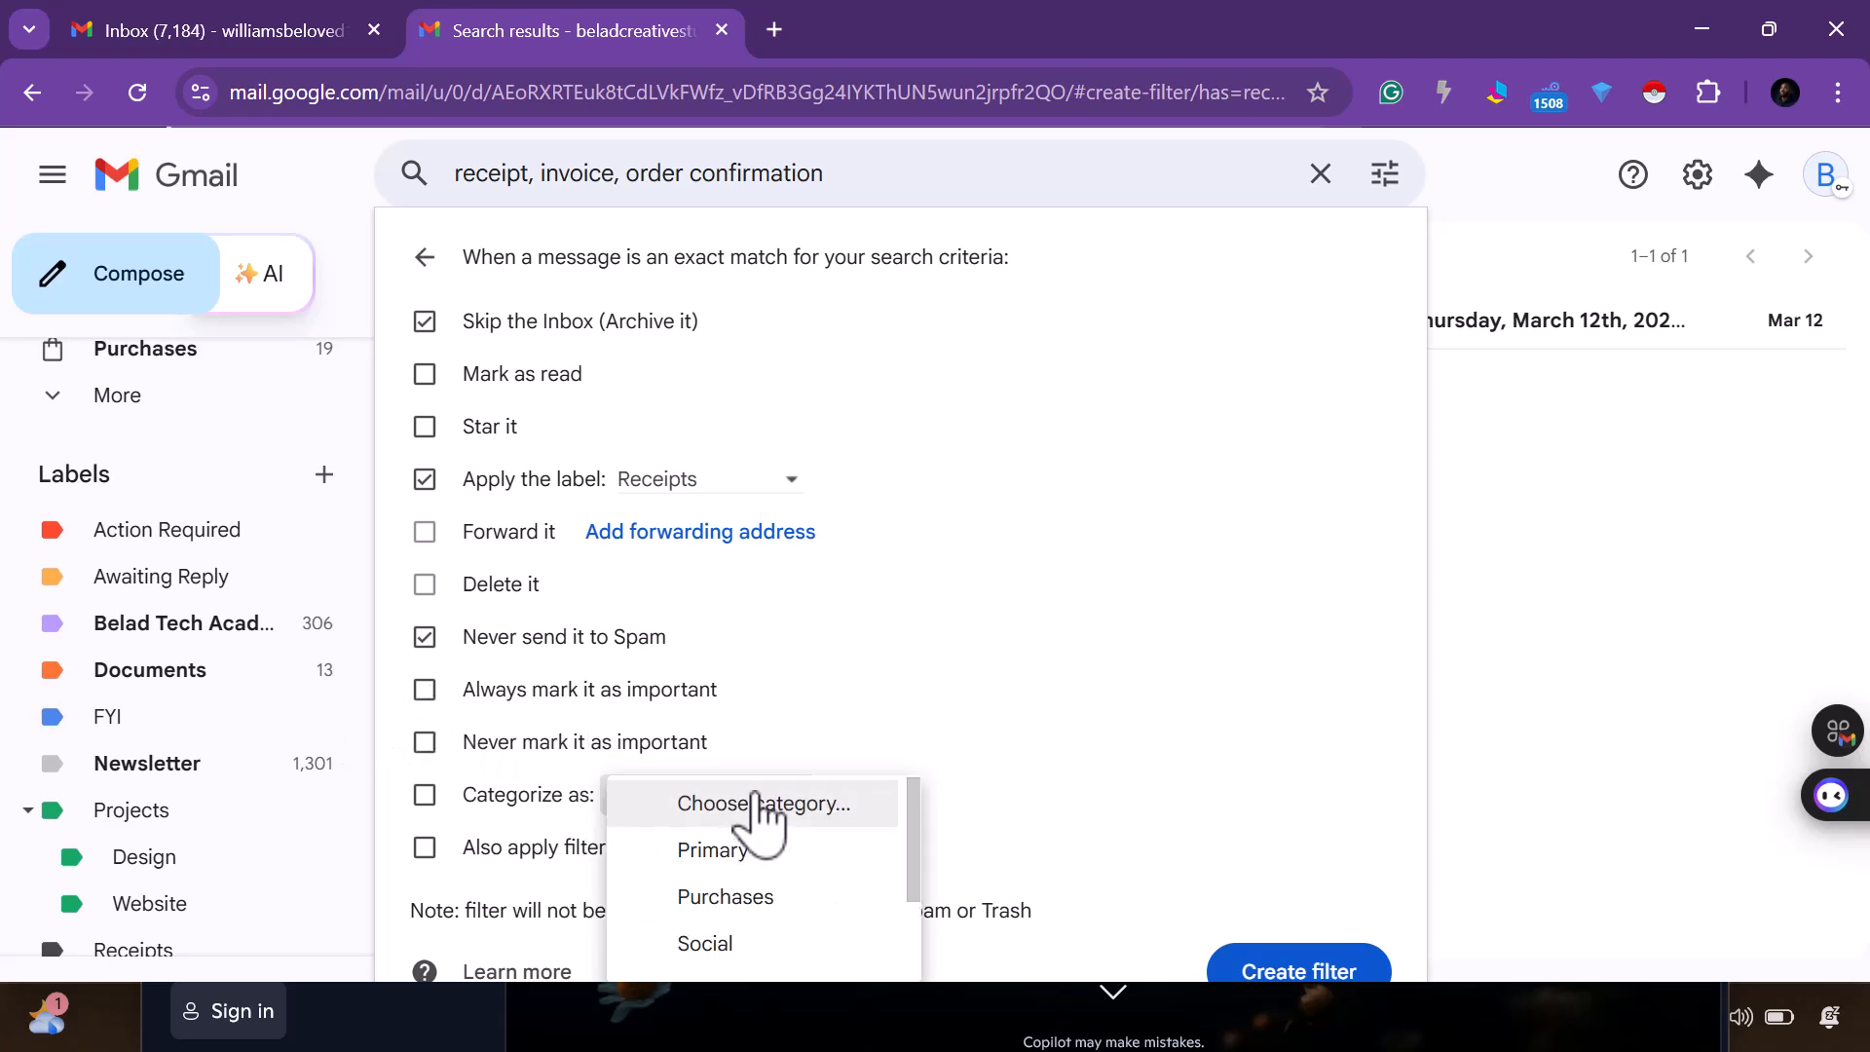
pyautogui.scroll(-3, 885, 885)
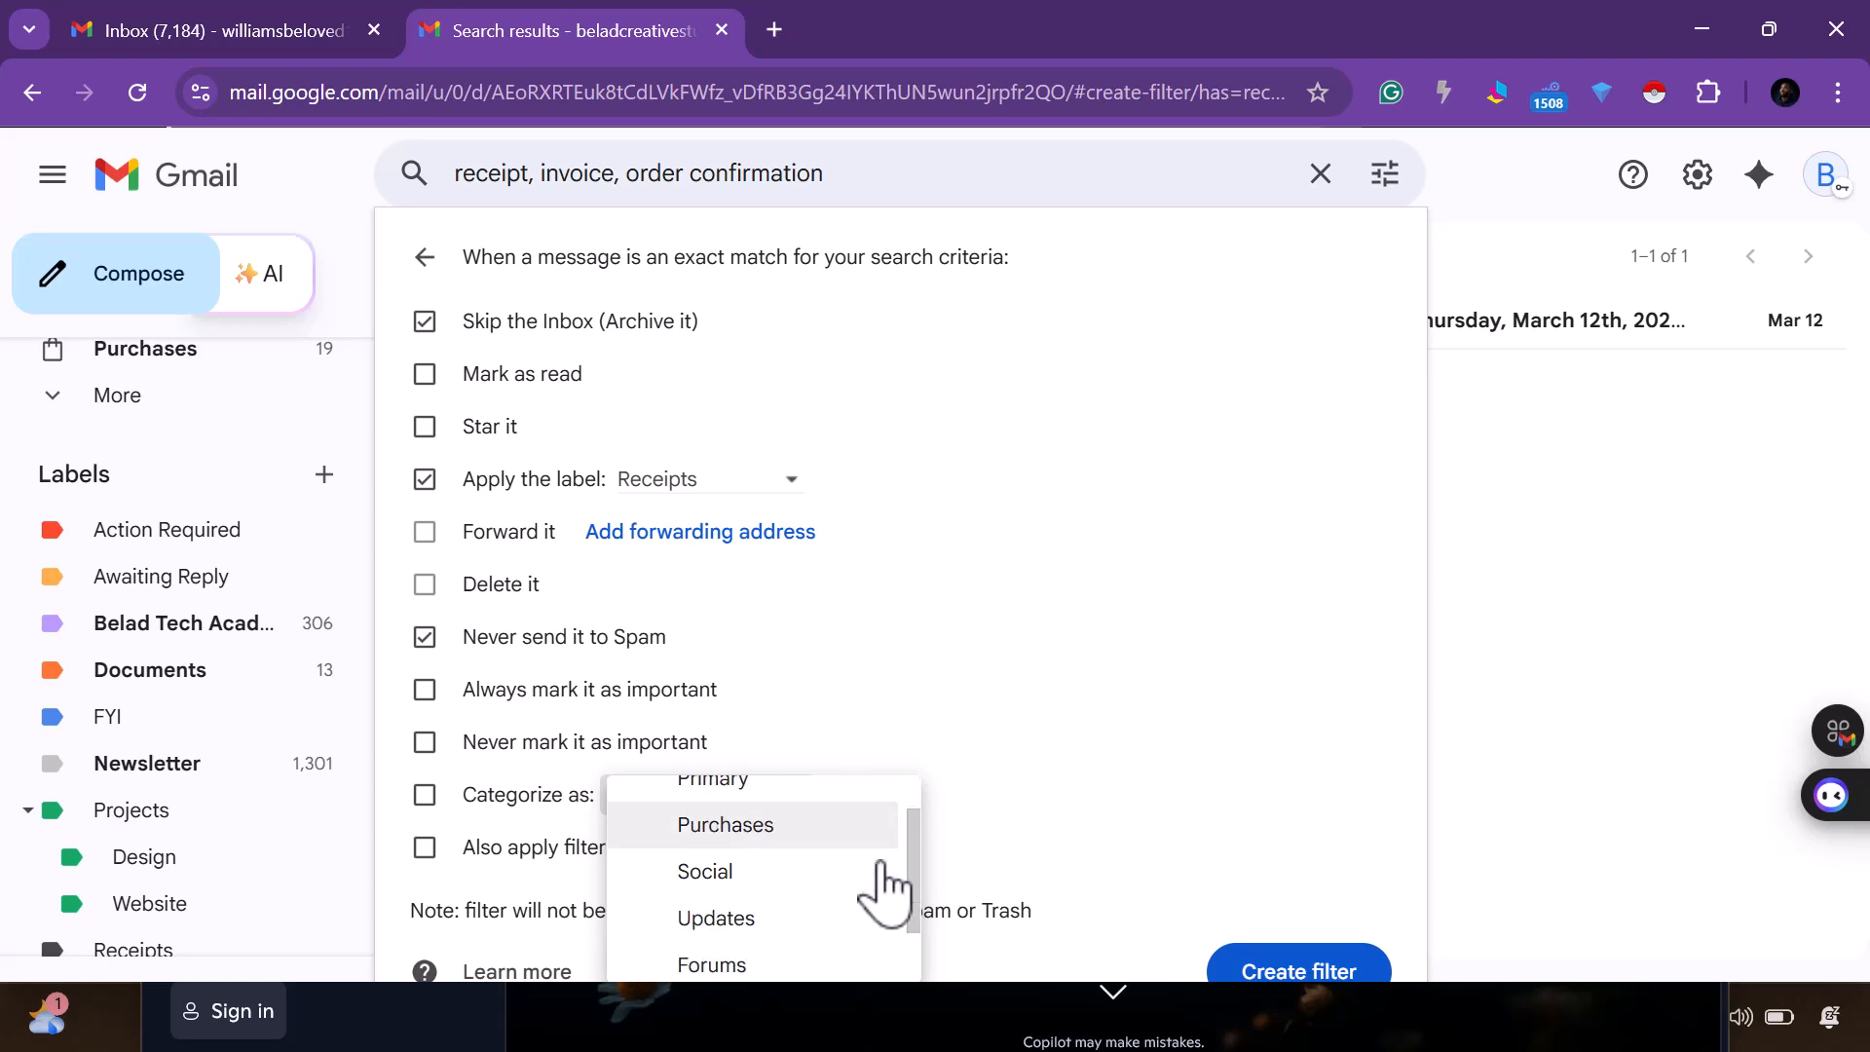
pyautogui.click(1097, 756)
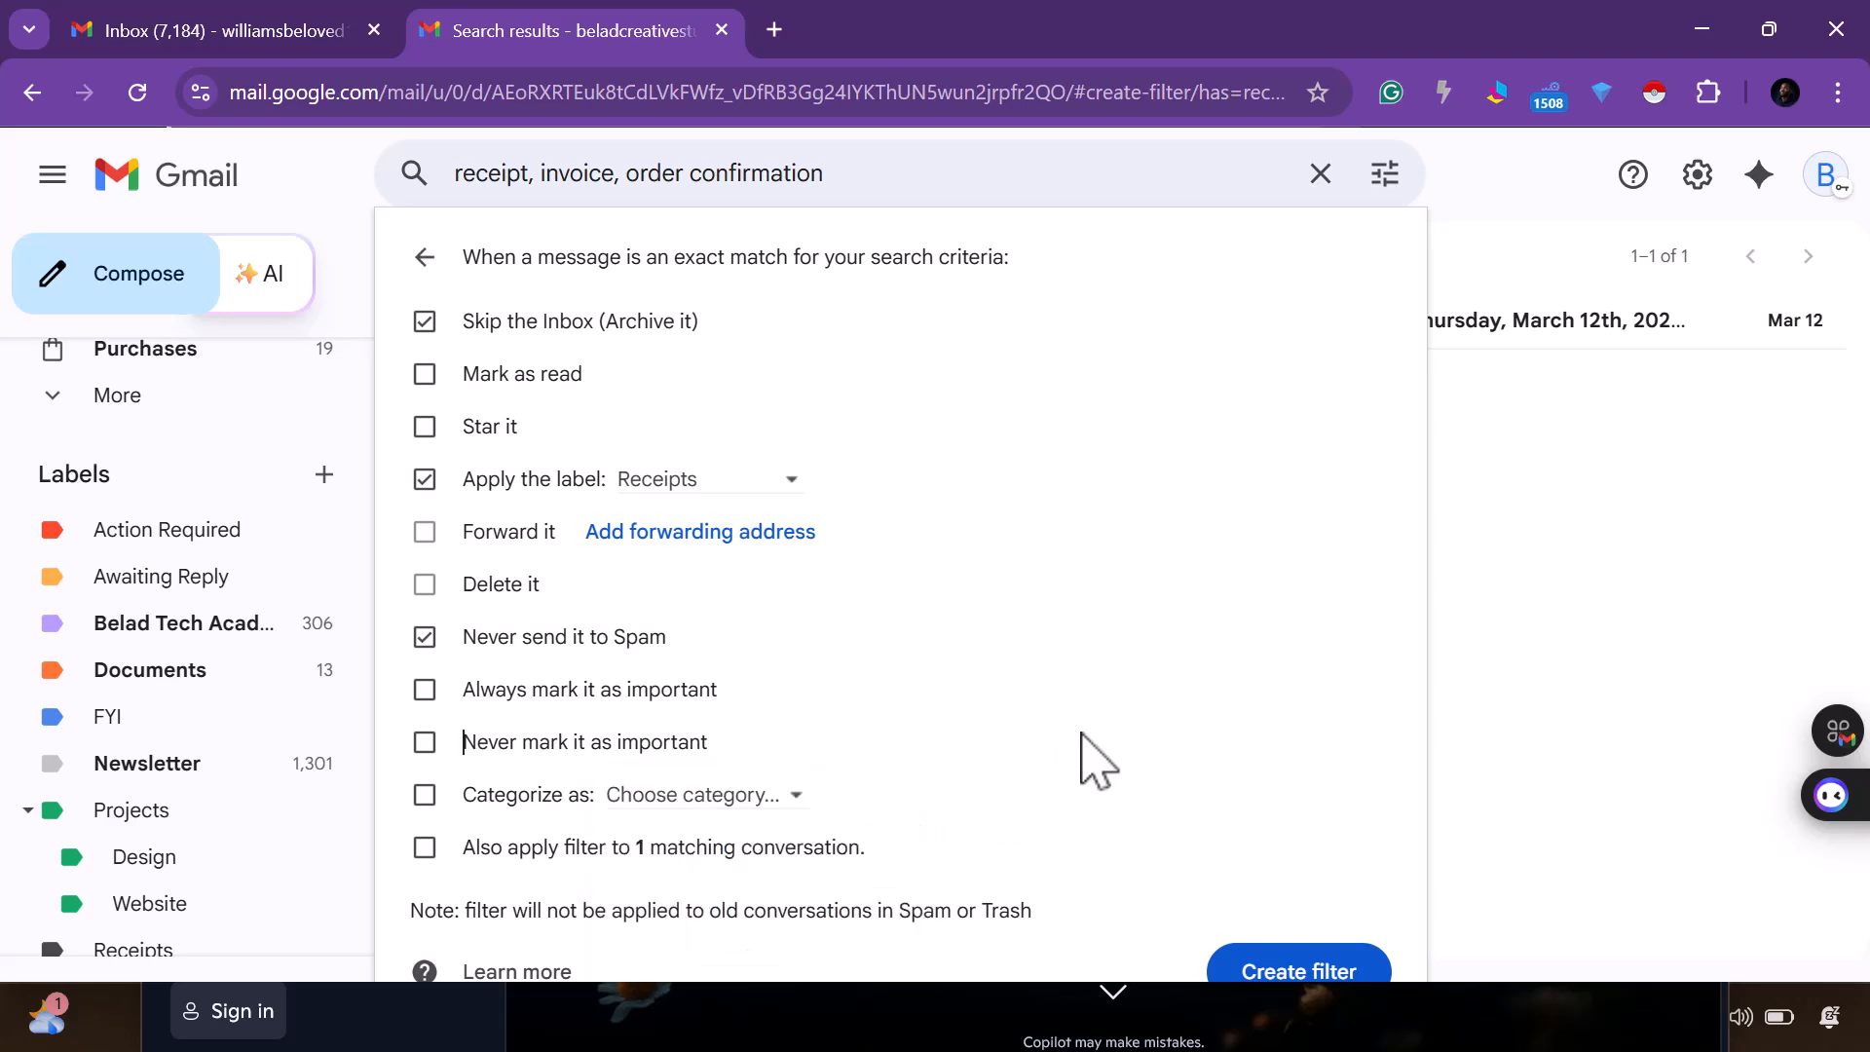
# Include the existing matching conversation in the filter, create the filter and dismiss the notification
pyautogui.click(450, 855)
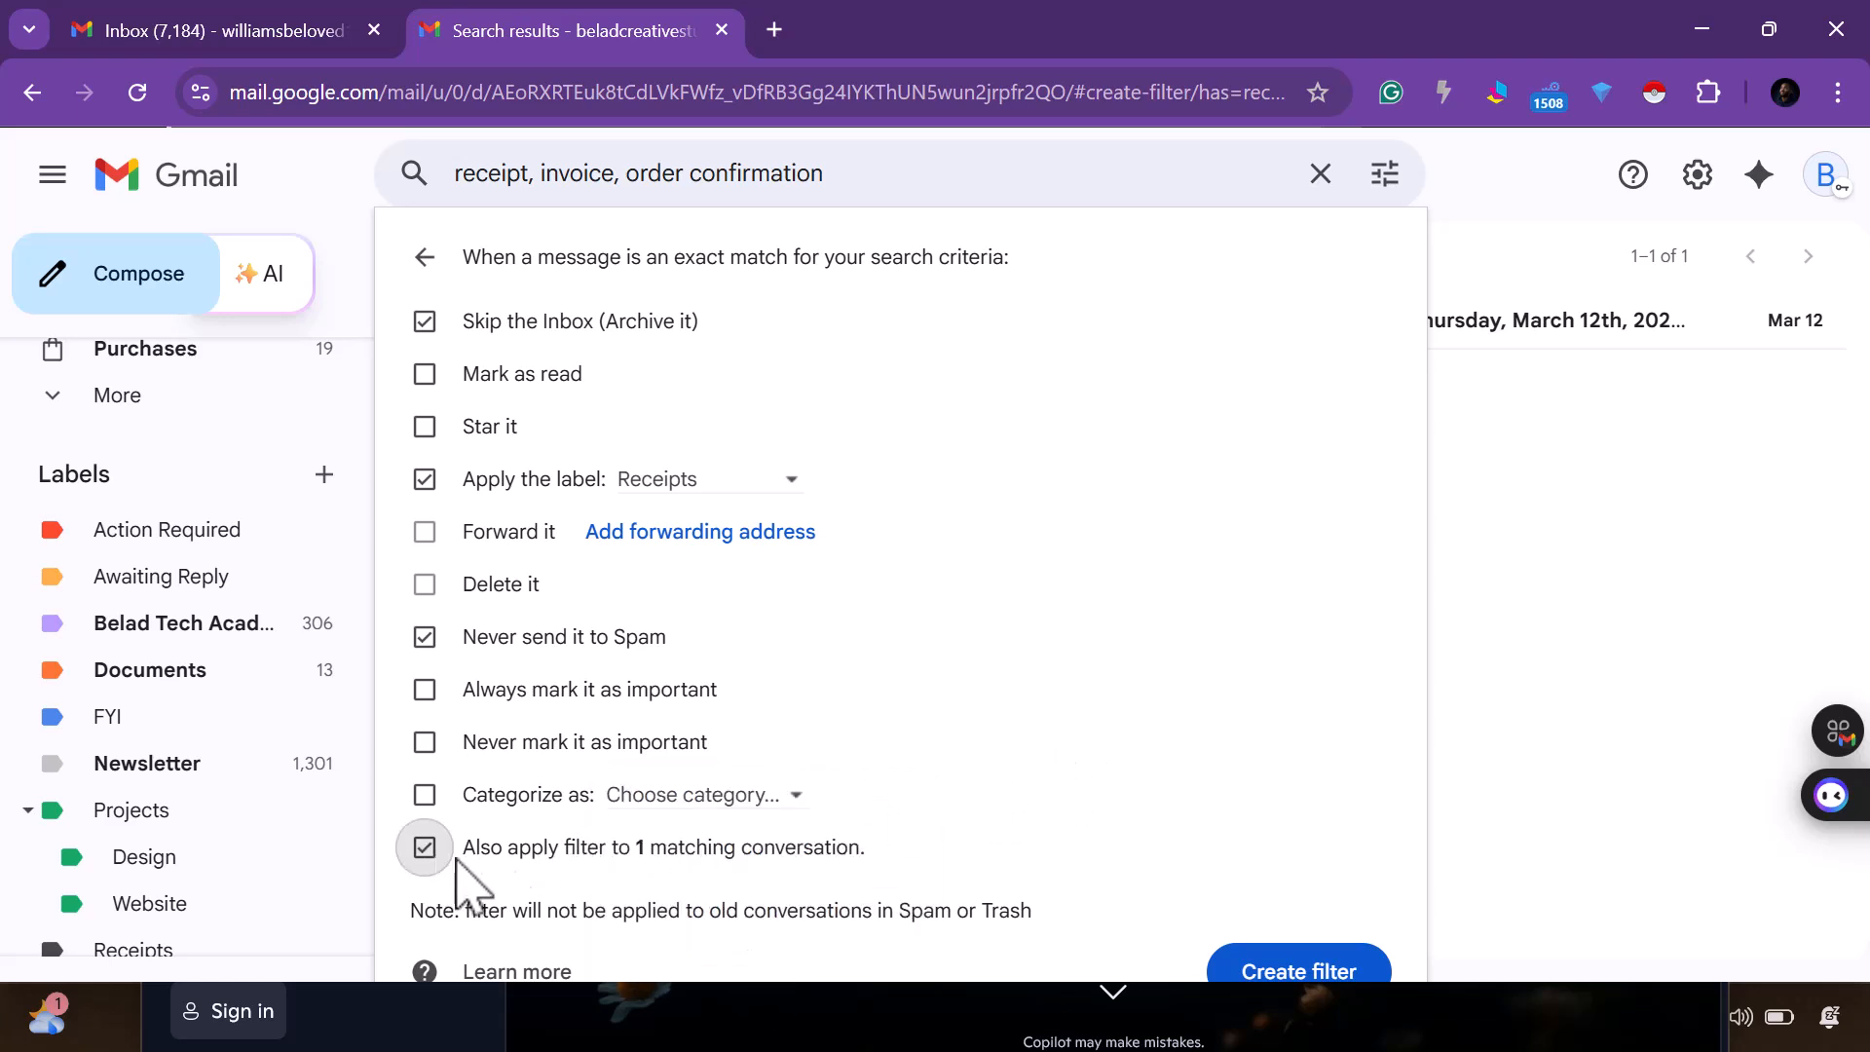
pyautogui.click(1303, 969)
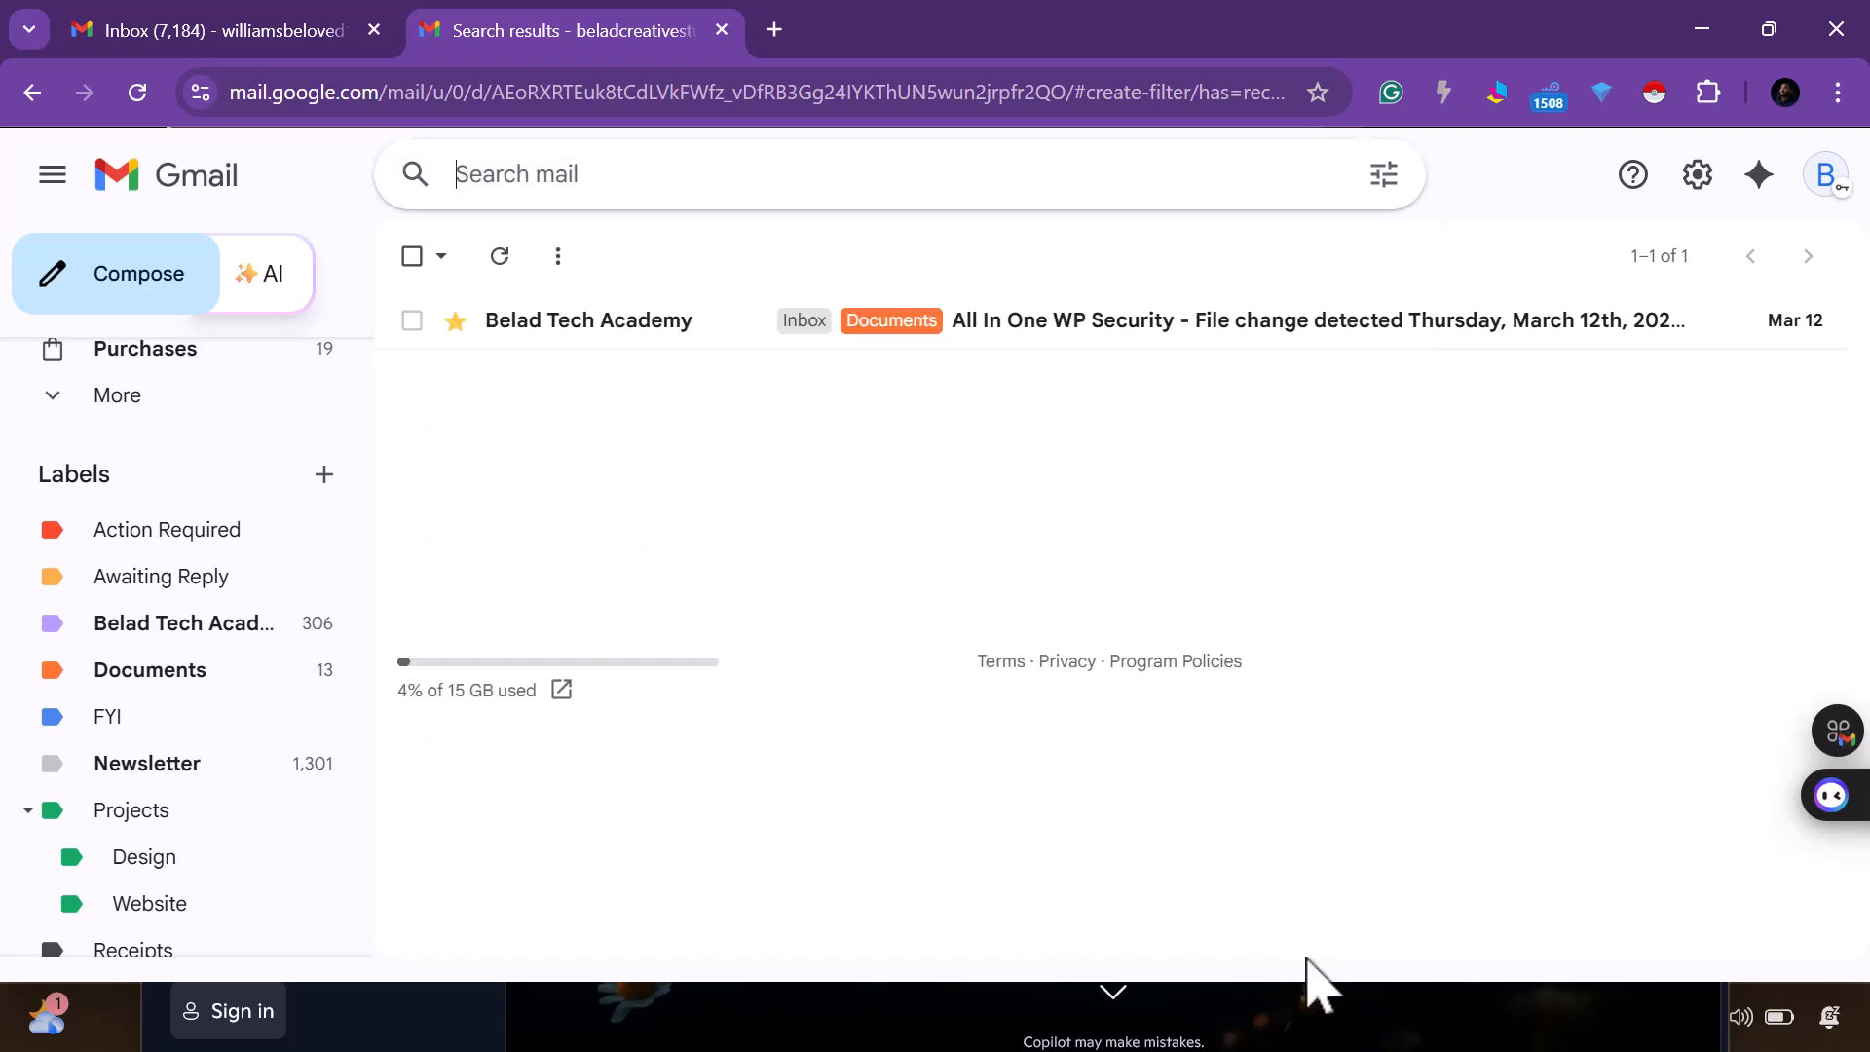
pyautogui.scroll(-1, 334, 689)
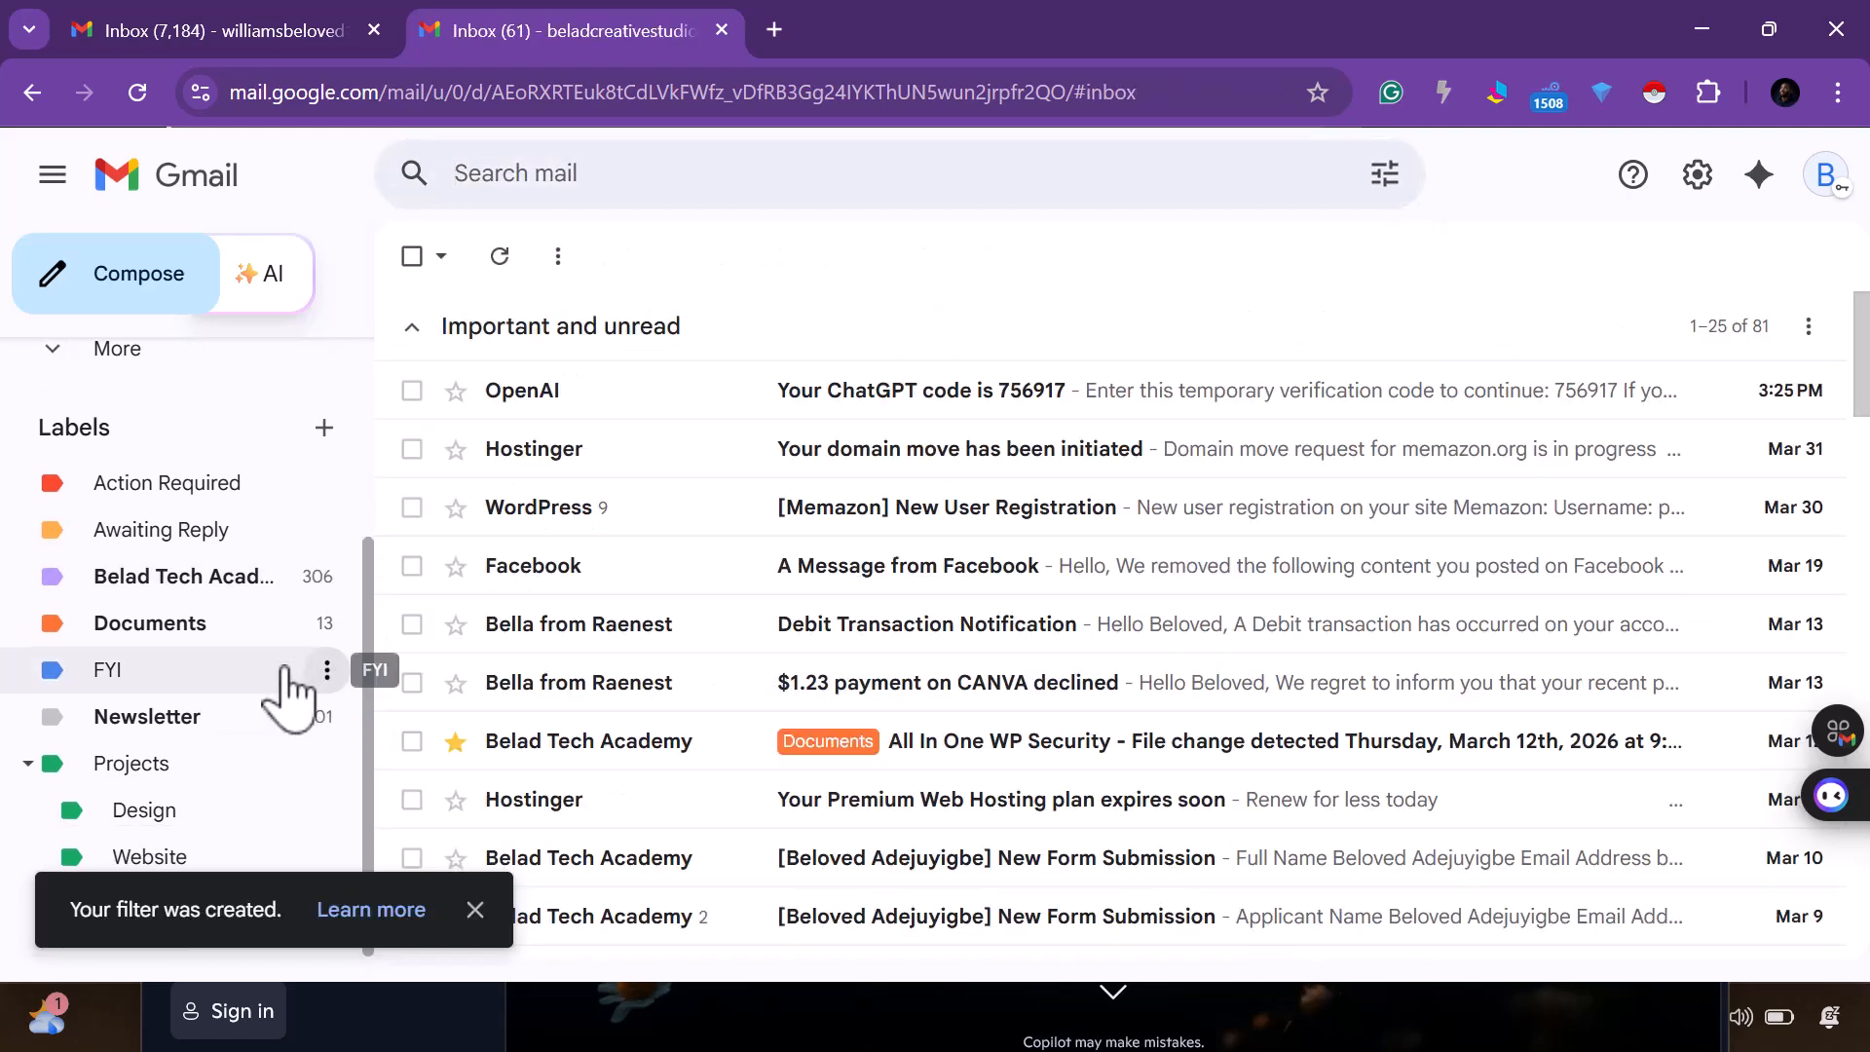
pyautogui.click(474, 909)
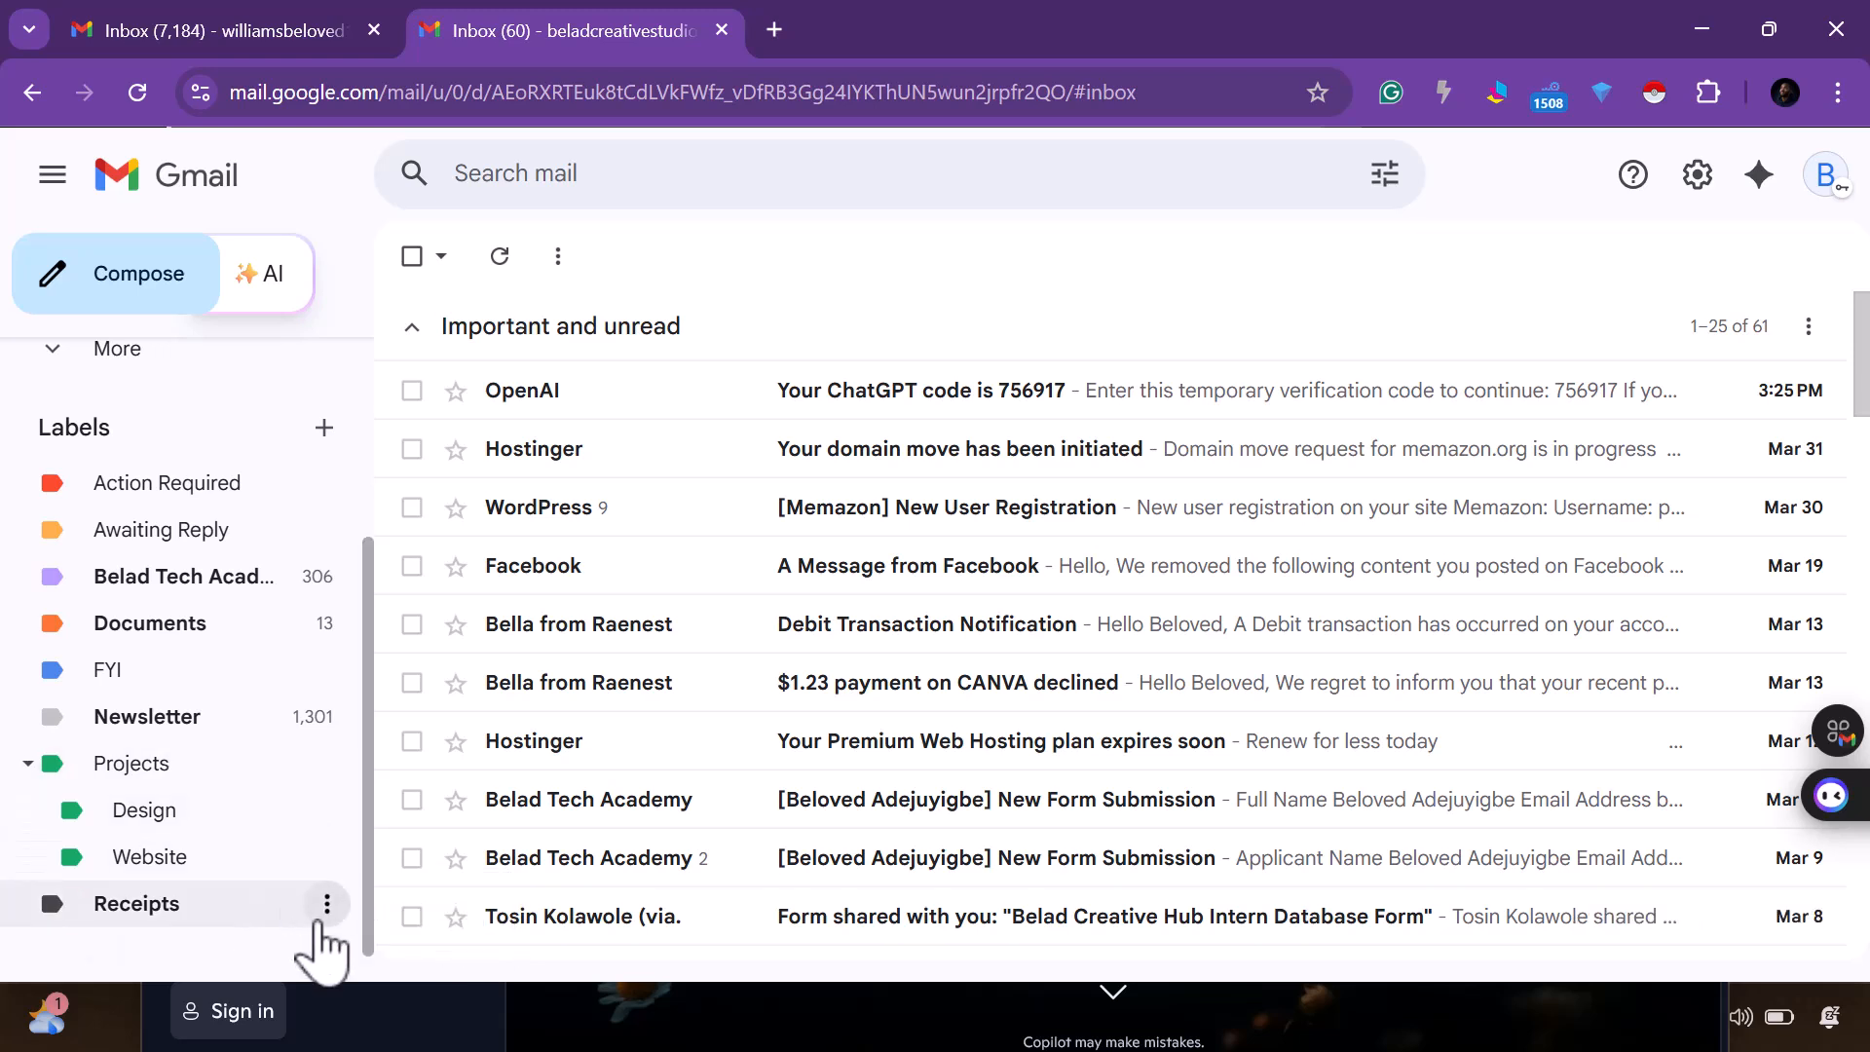
# Change the Receipts label's colour to the dark teal swatch and dismiss the notification
pyautogui.click(328, 904)
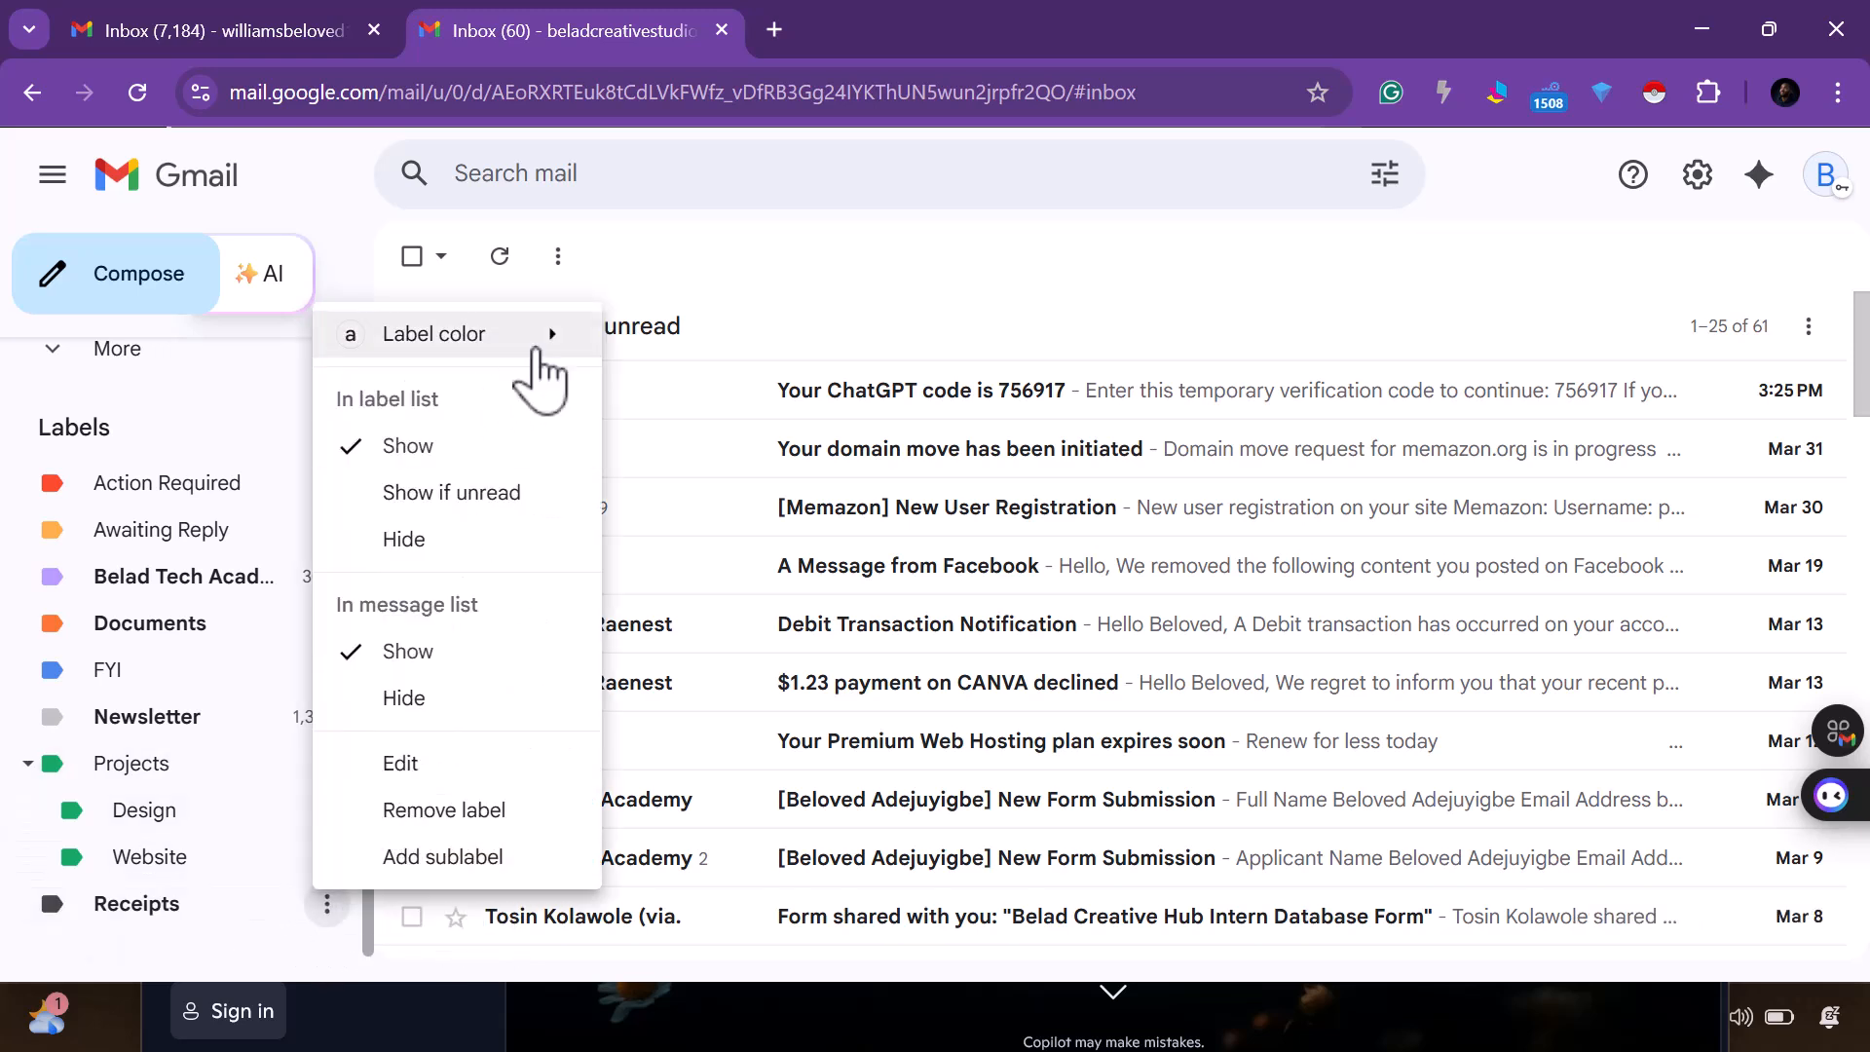
pyautogui.moveTo(535, 351)
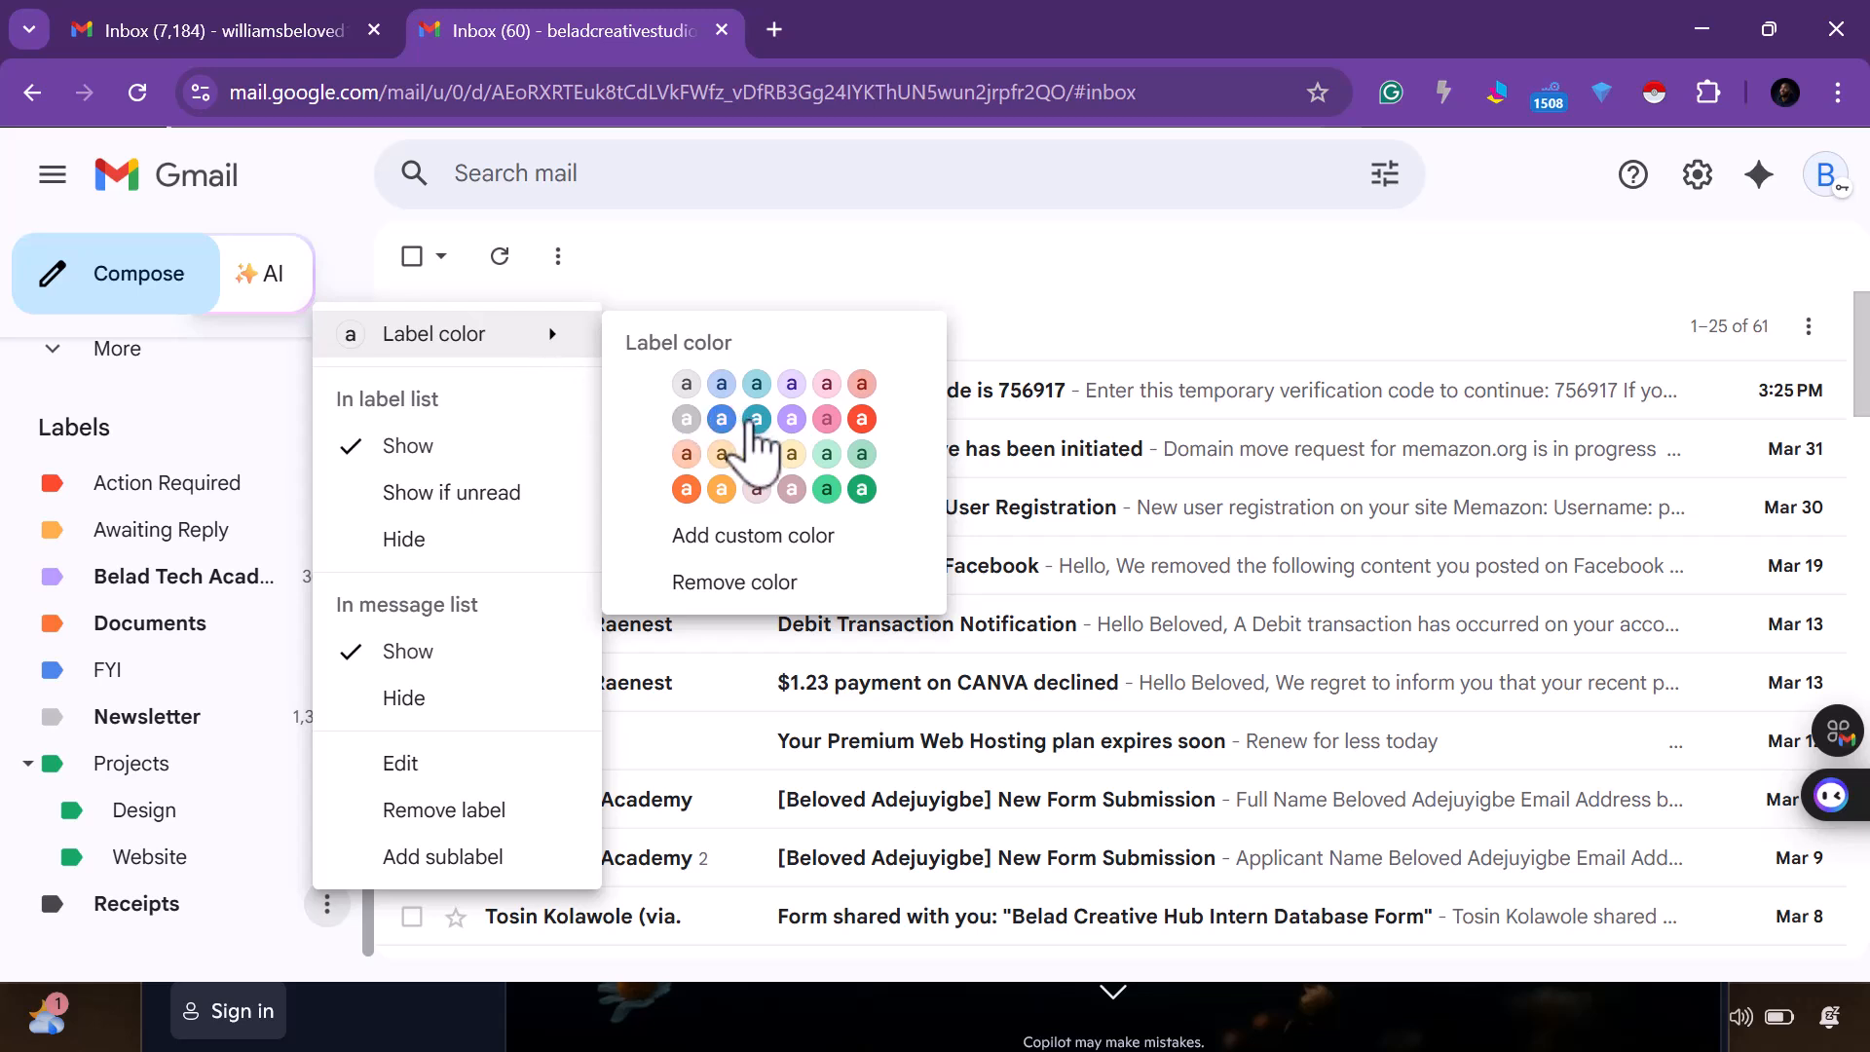
pyautogui.click(760, 428)
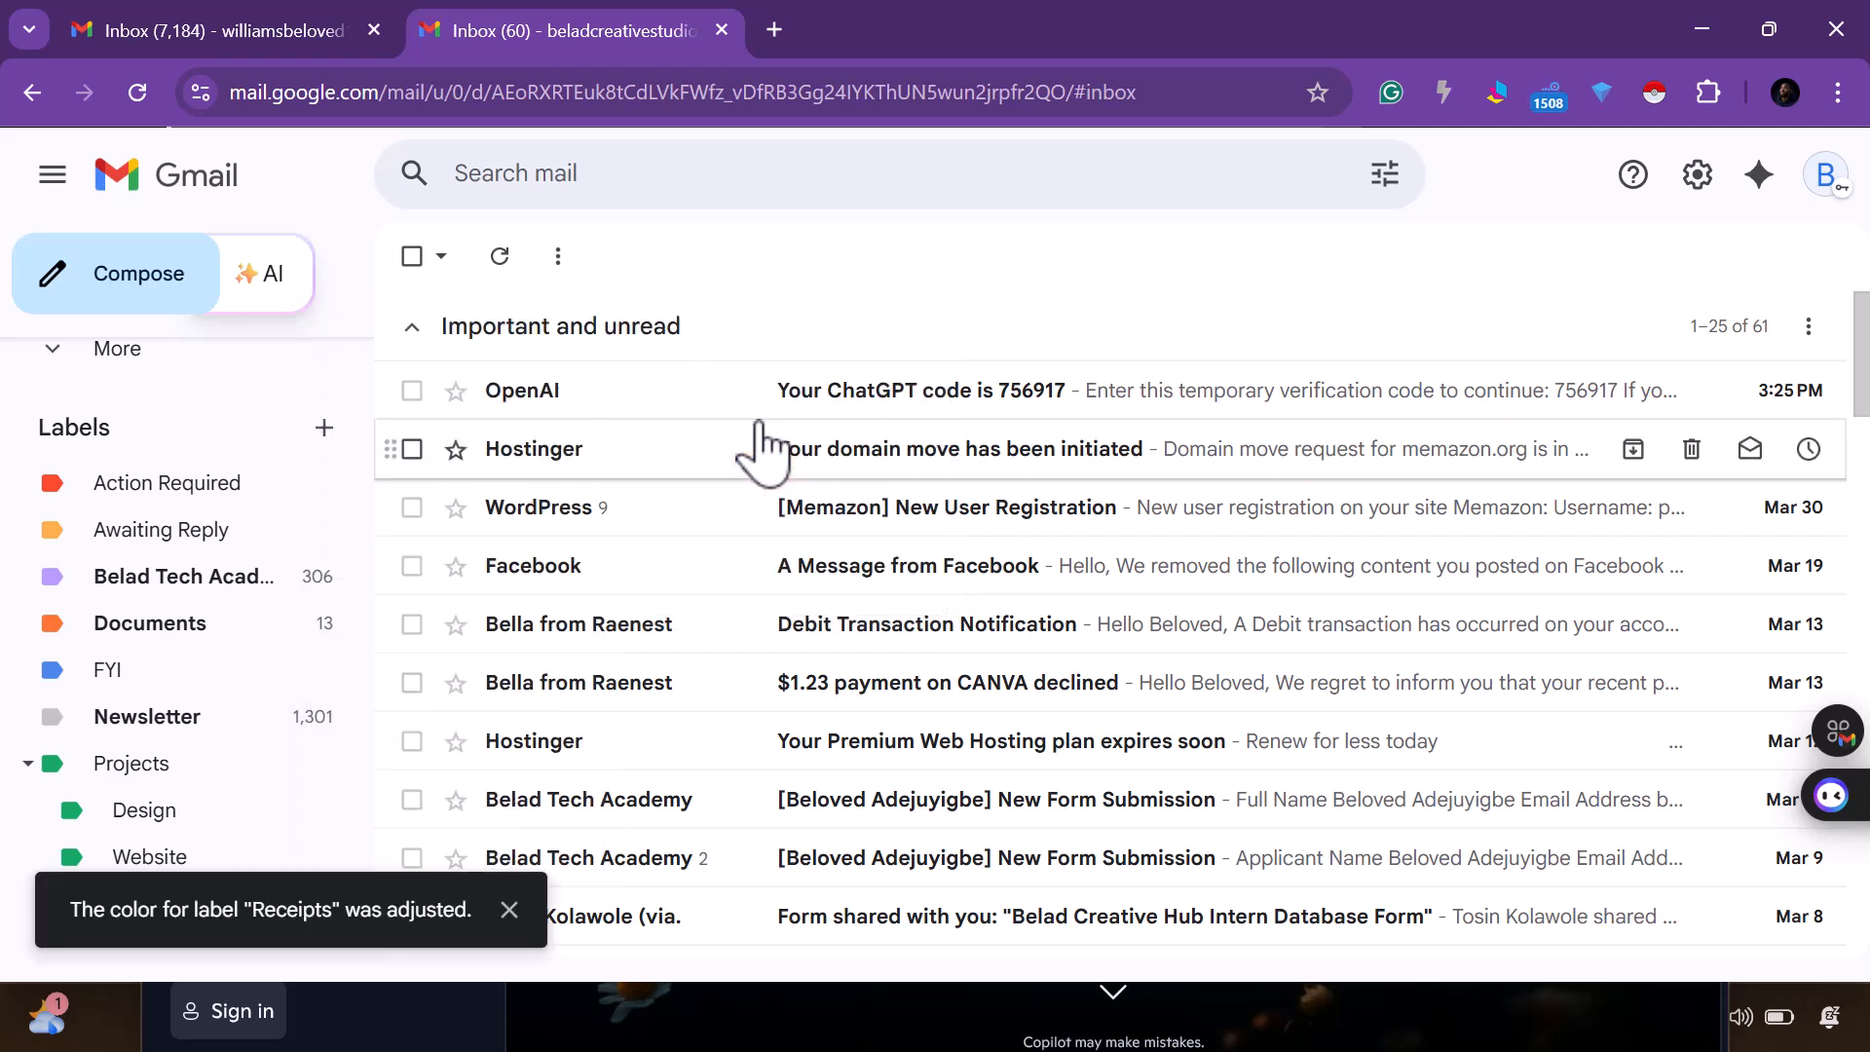
pyautogui.click(508, 909)
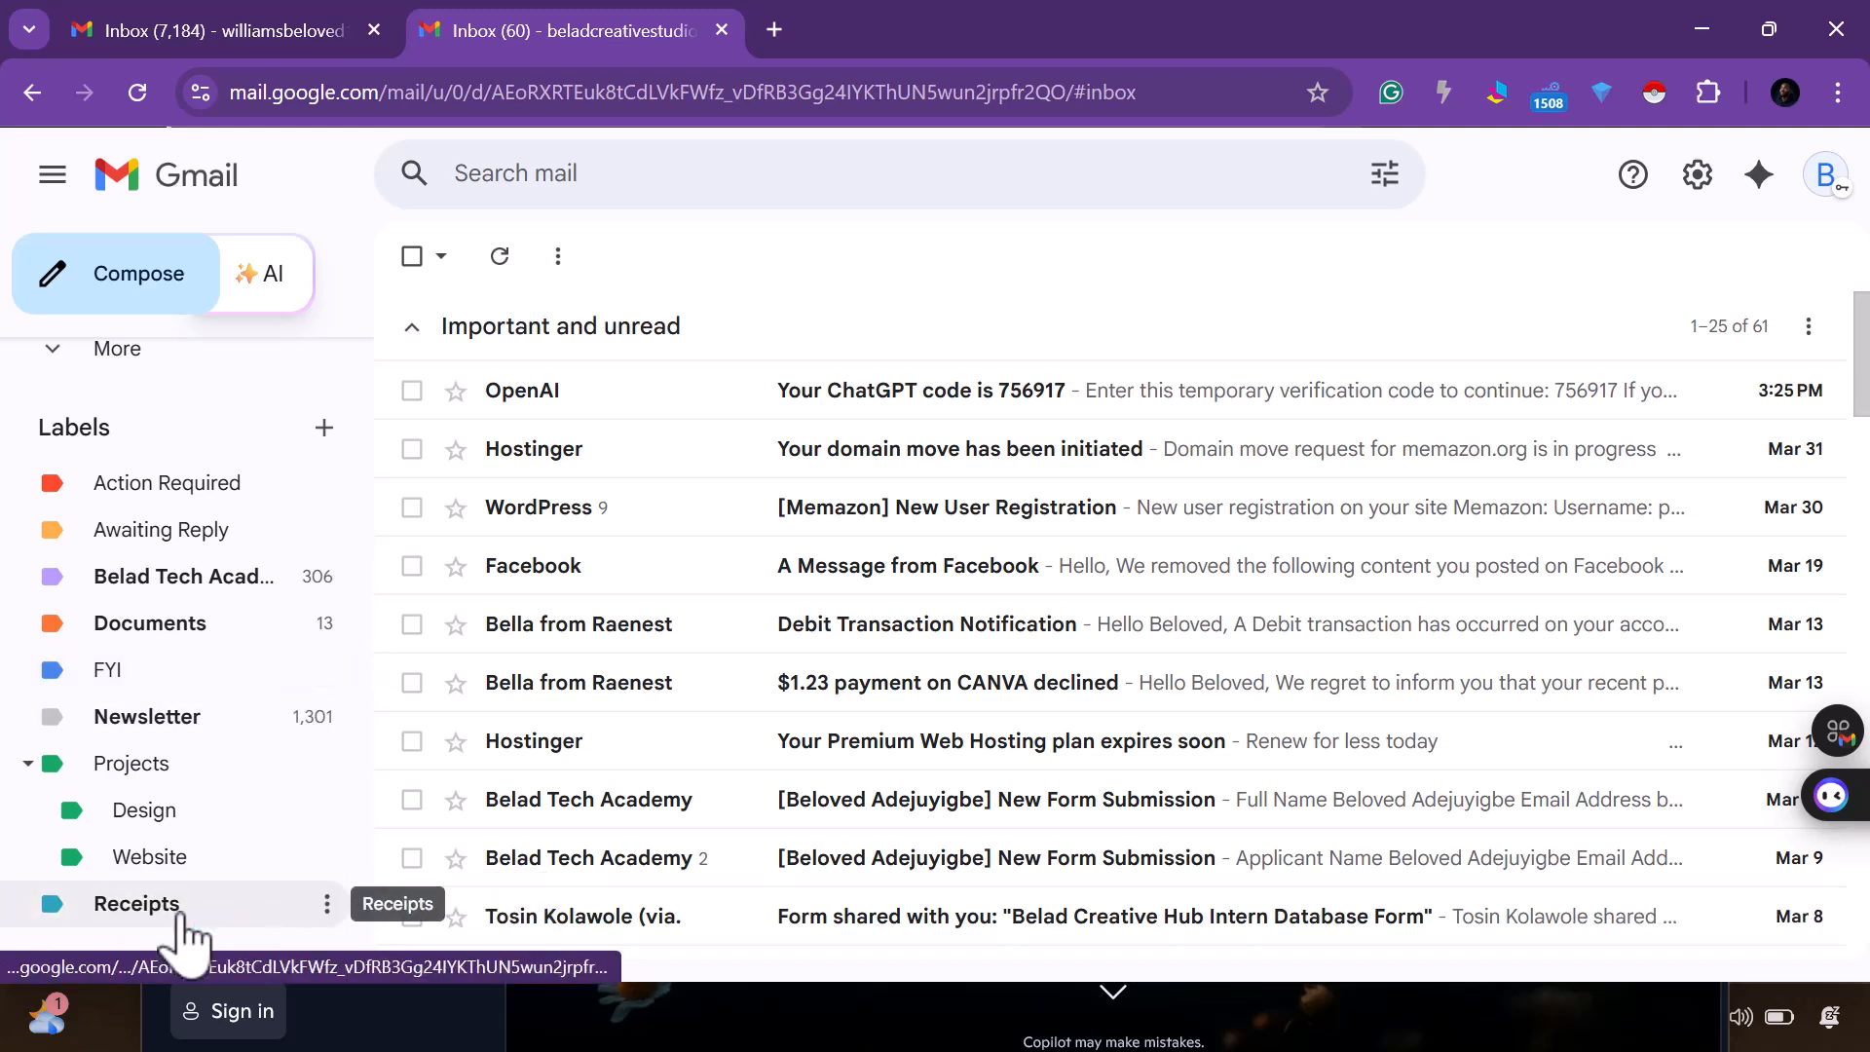
# Open the Receipts label, read through the All In One WP Security message filed there, and return to the inbox
pyautogui.click(146, 906)
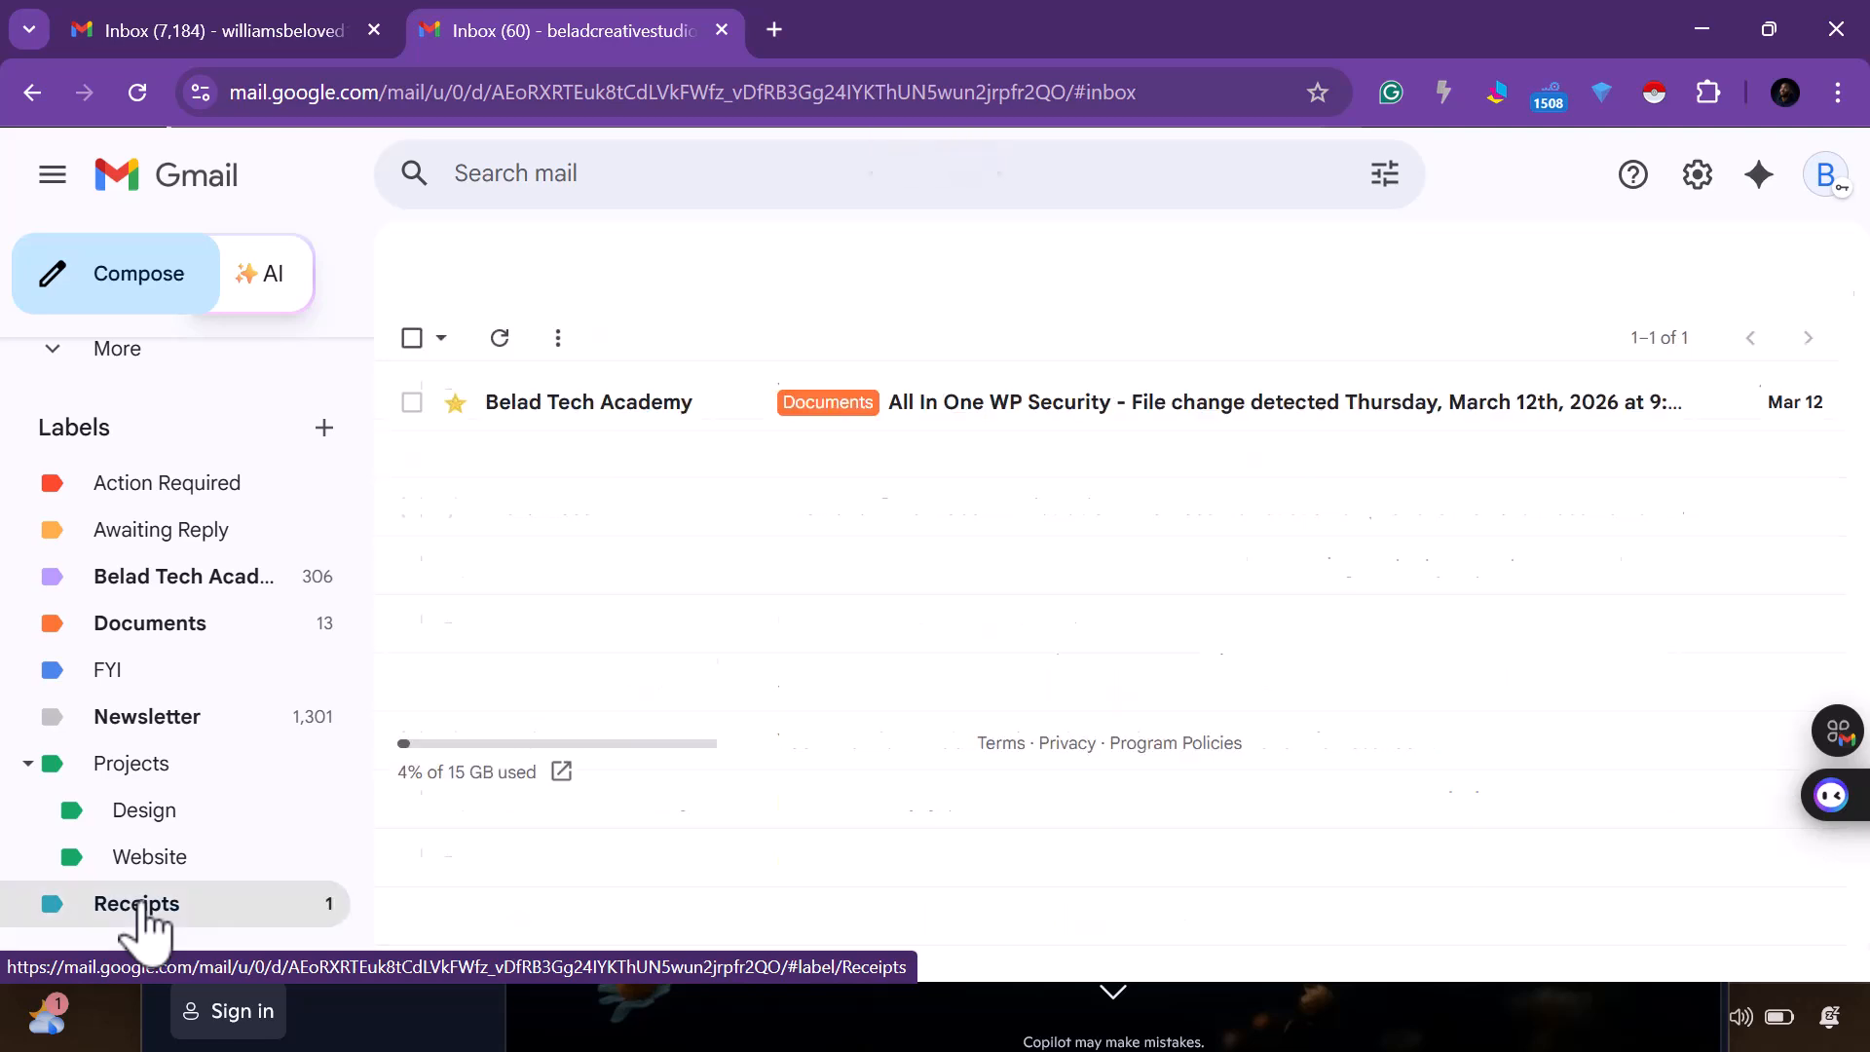
pyautogui.click(1037, 419)
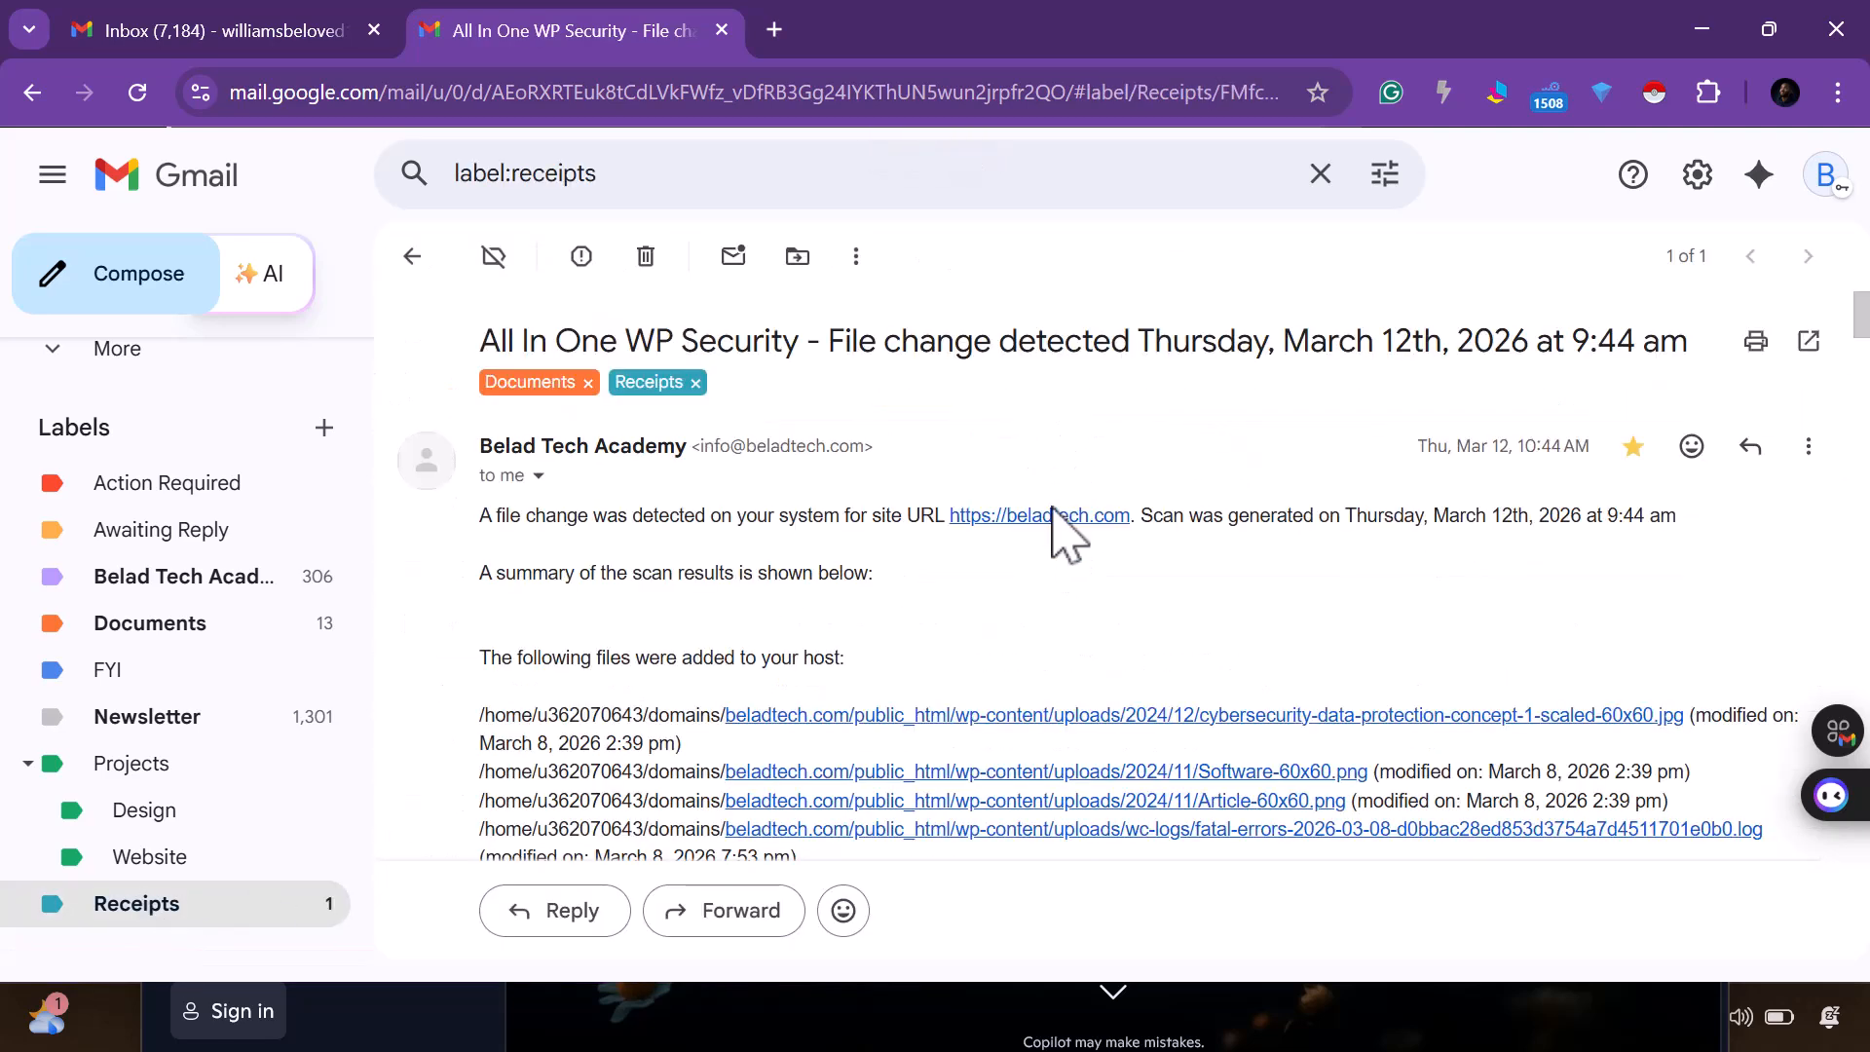
pyautogui.scroll(-20, 862, 584)
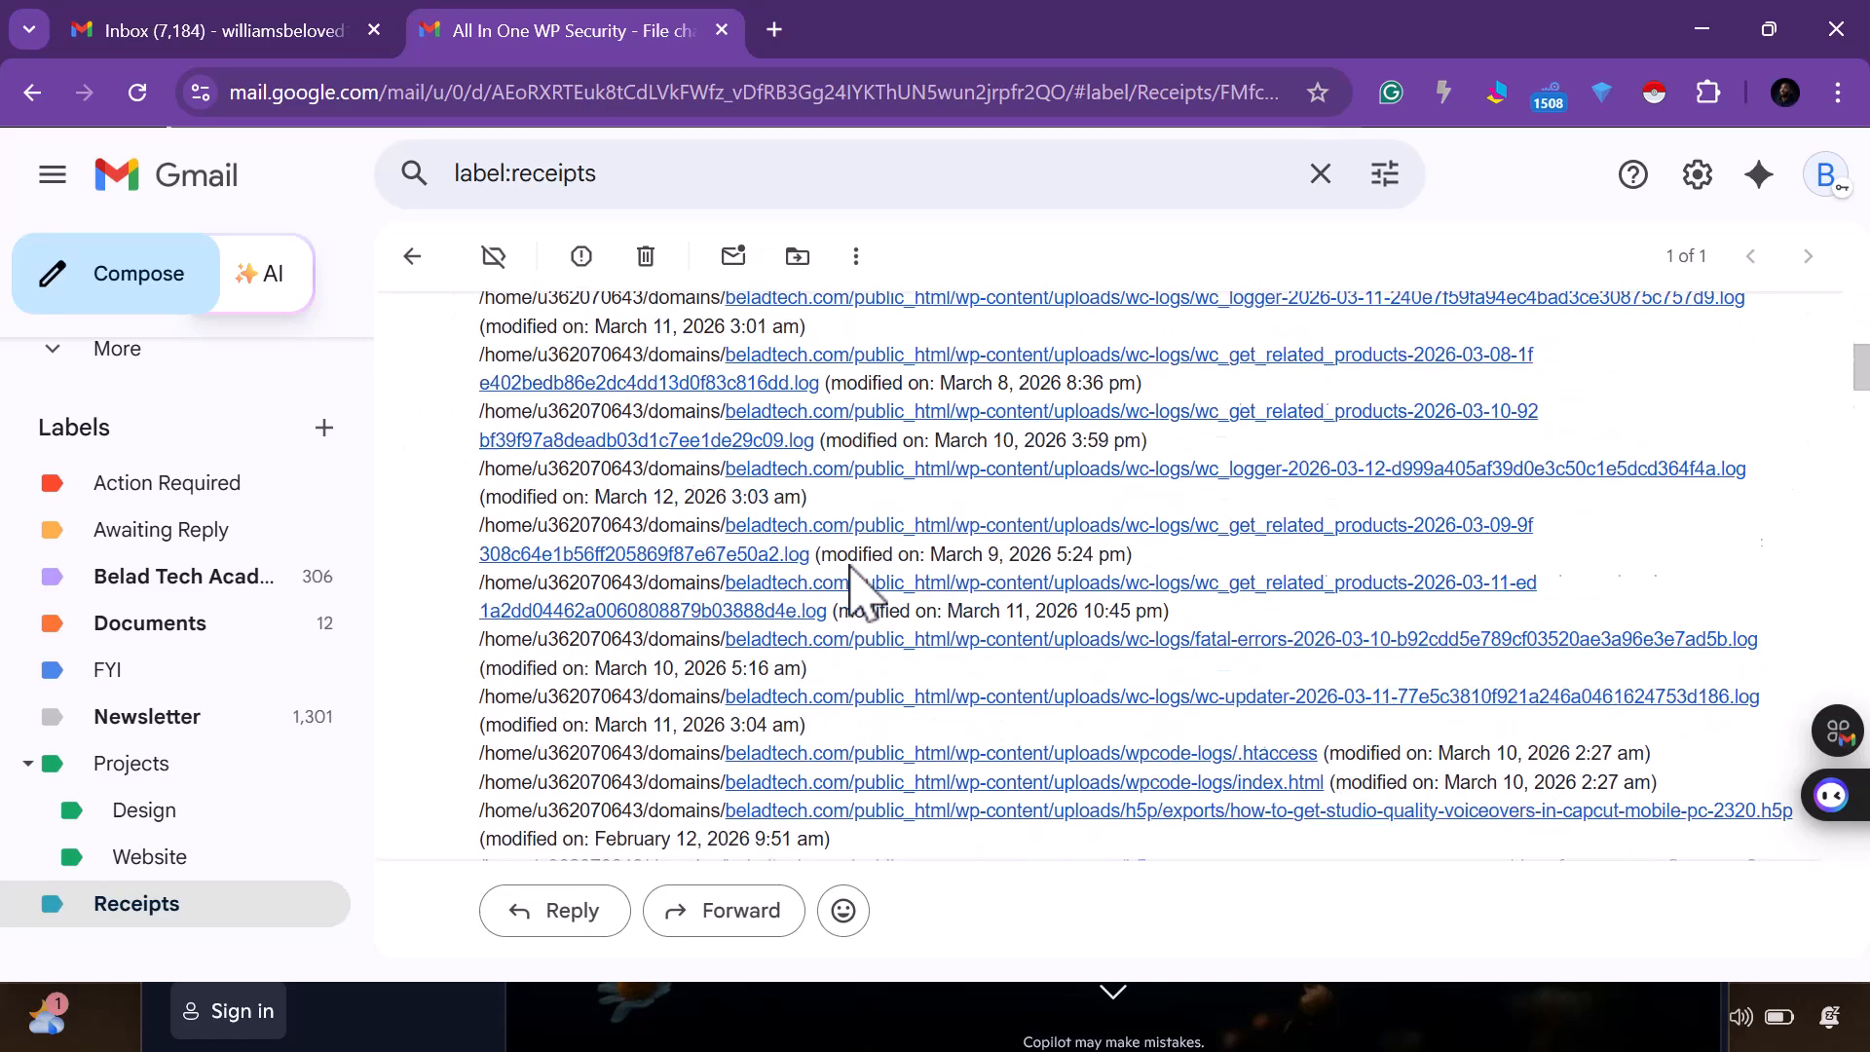
pyautogui.scroll(-20, 861, 595)
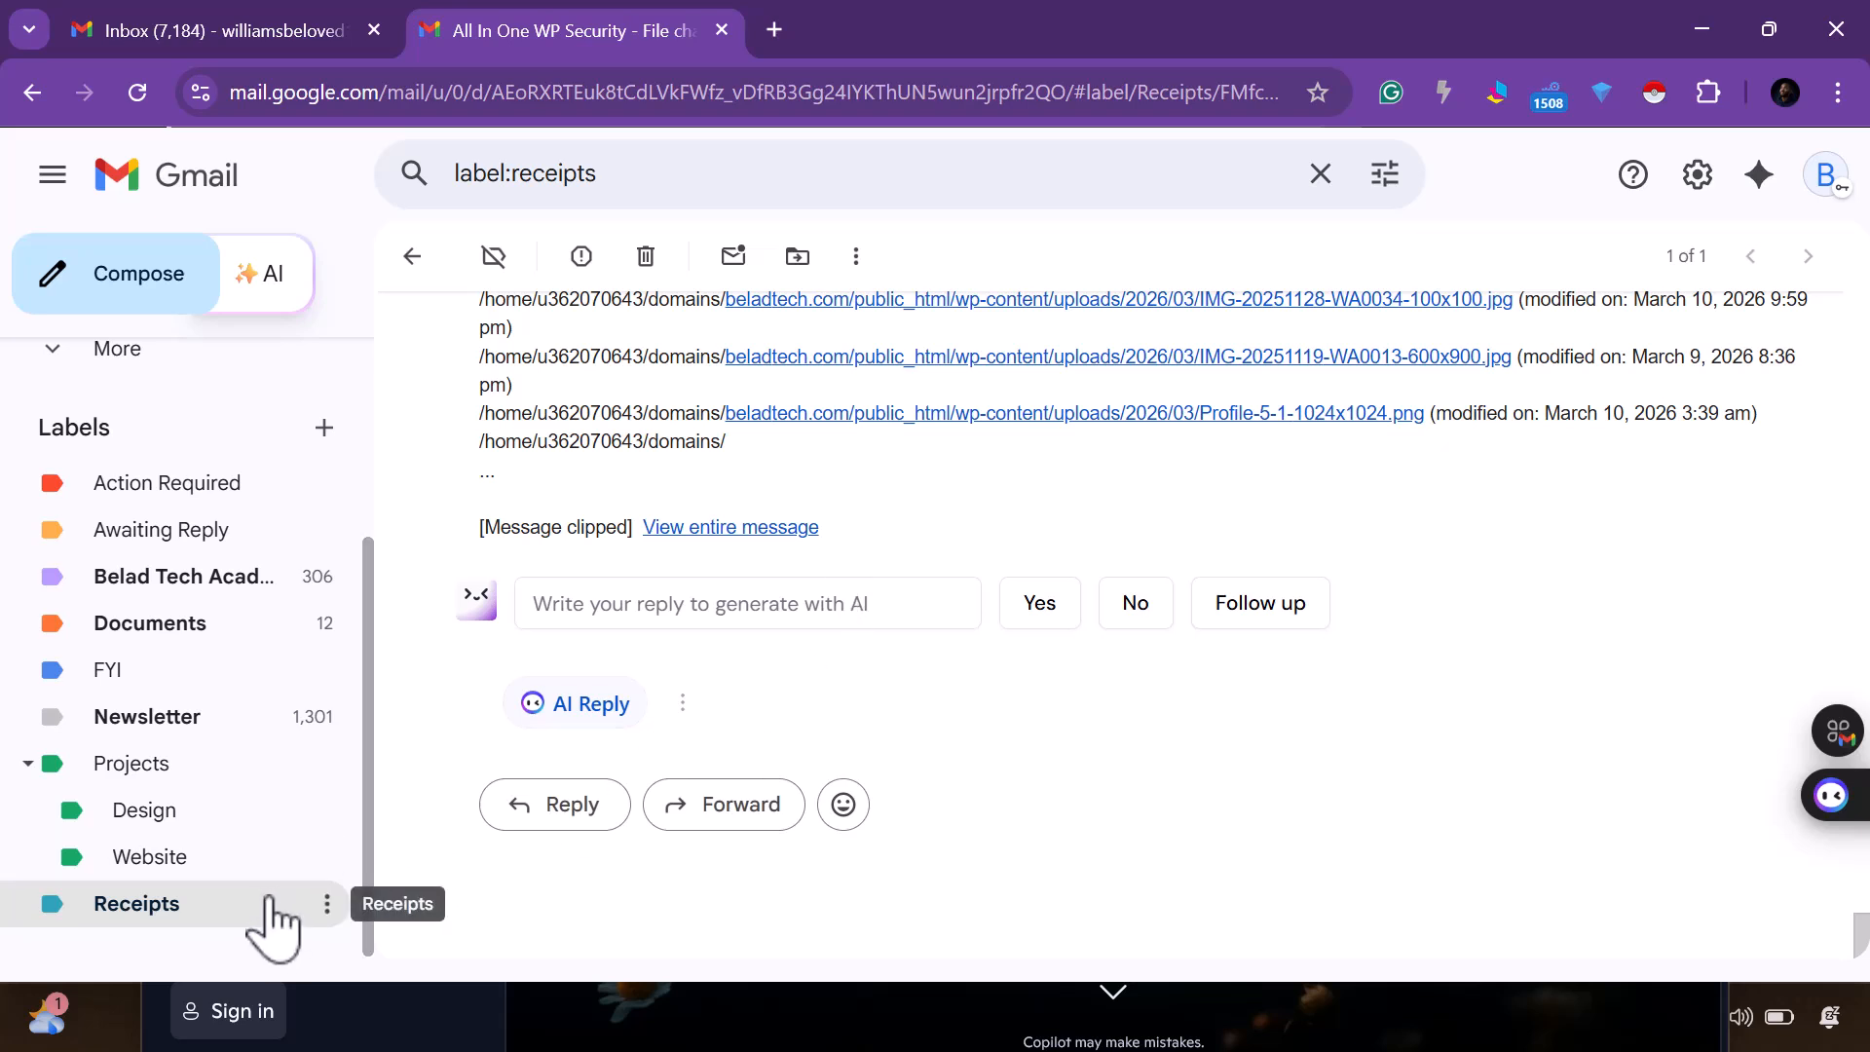
pyautogui.scroll(3, 208, 472)
pyautogui.click(195, 370)
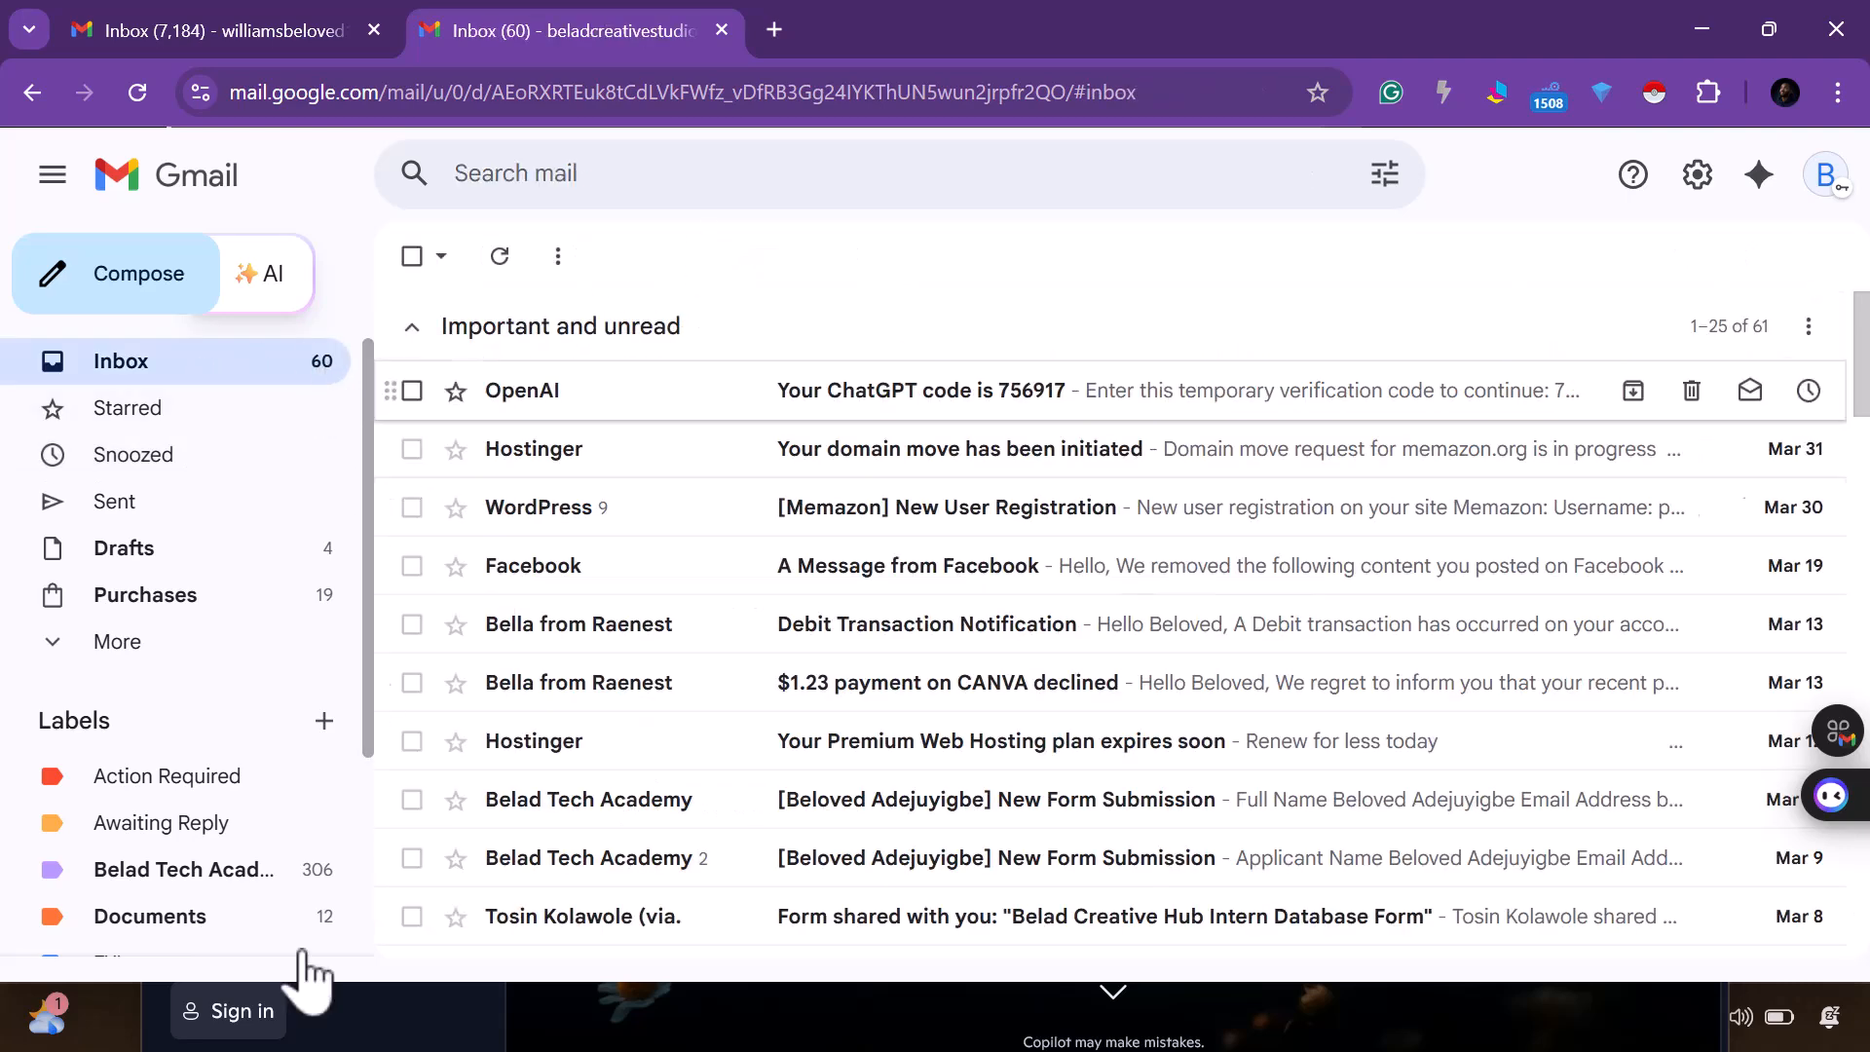
# Search the mailbox for "receipt" and open Hostinger's "You're all set to keep growing online" message
pyautogui.scroll(-3, 243, 910)
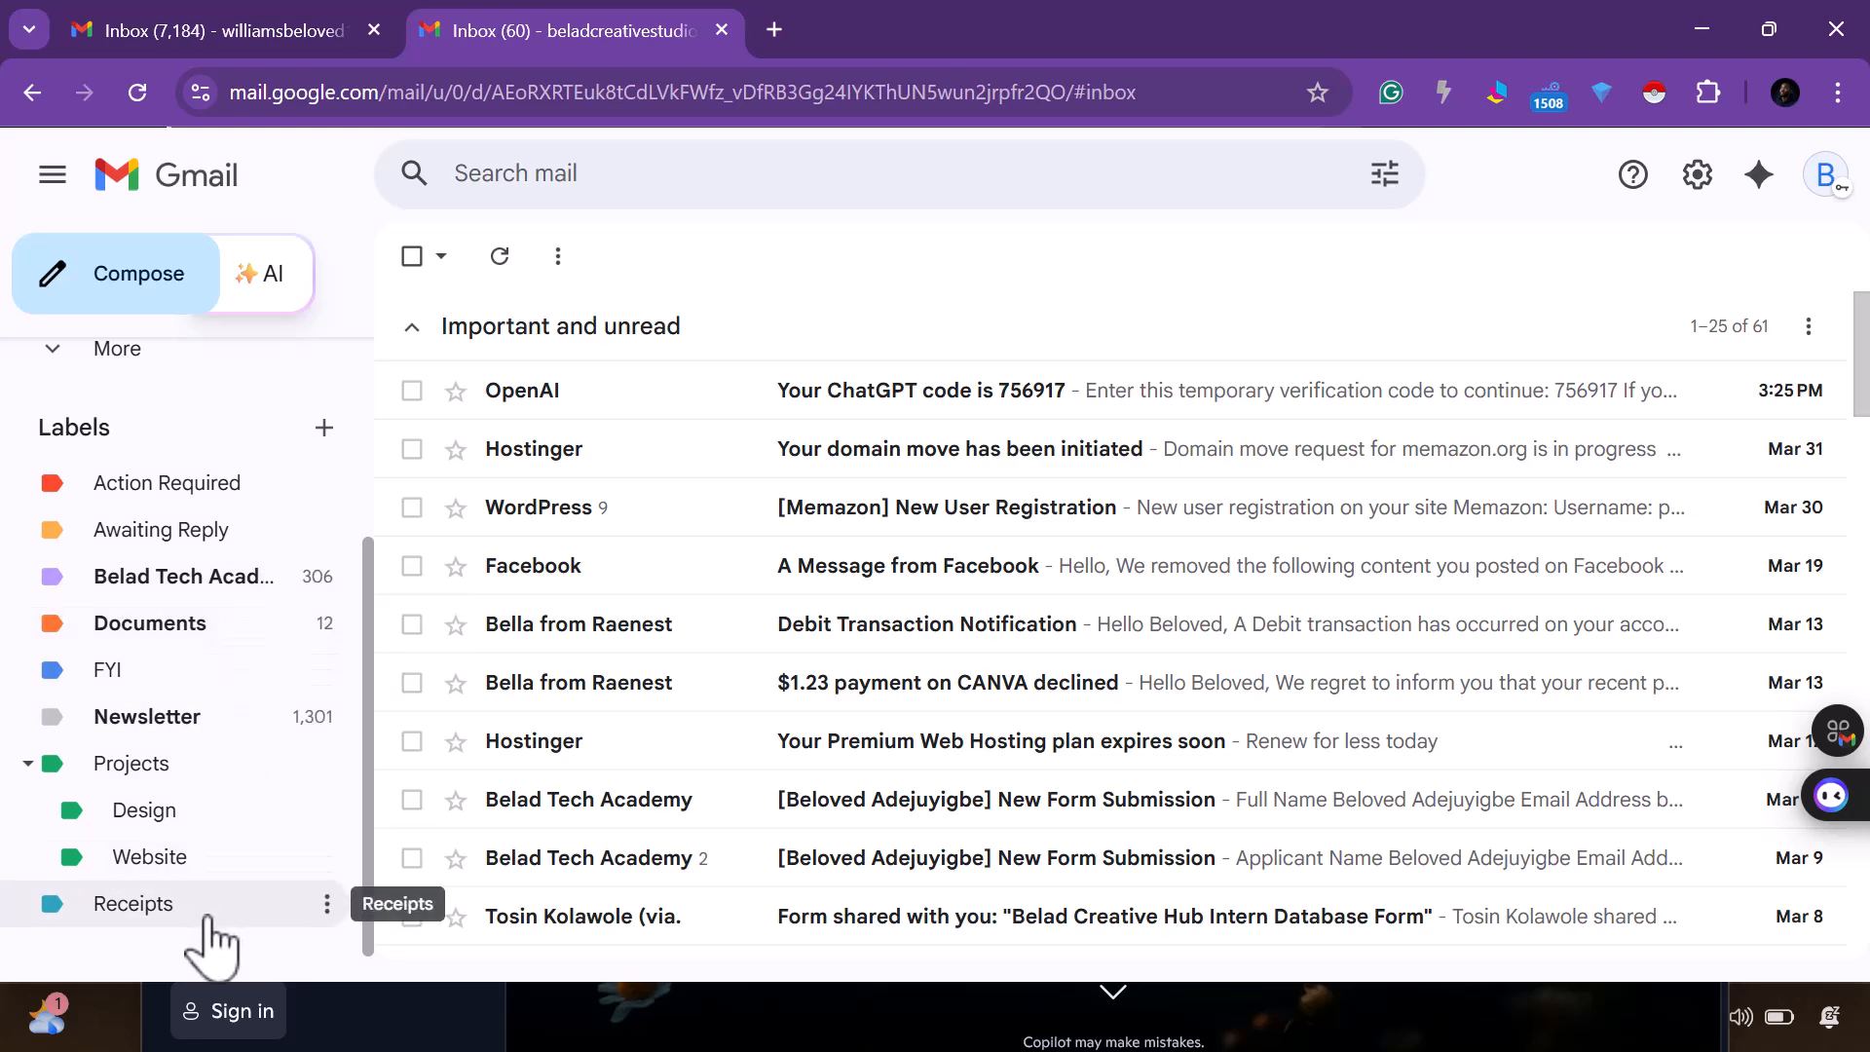
pyautogui.scroll(3, 217, 764)
pyautogui.click(601, 175)
pyautogui.write('receipt')
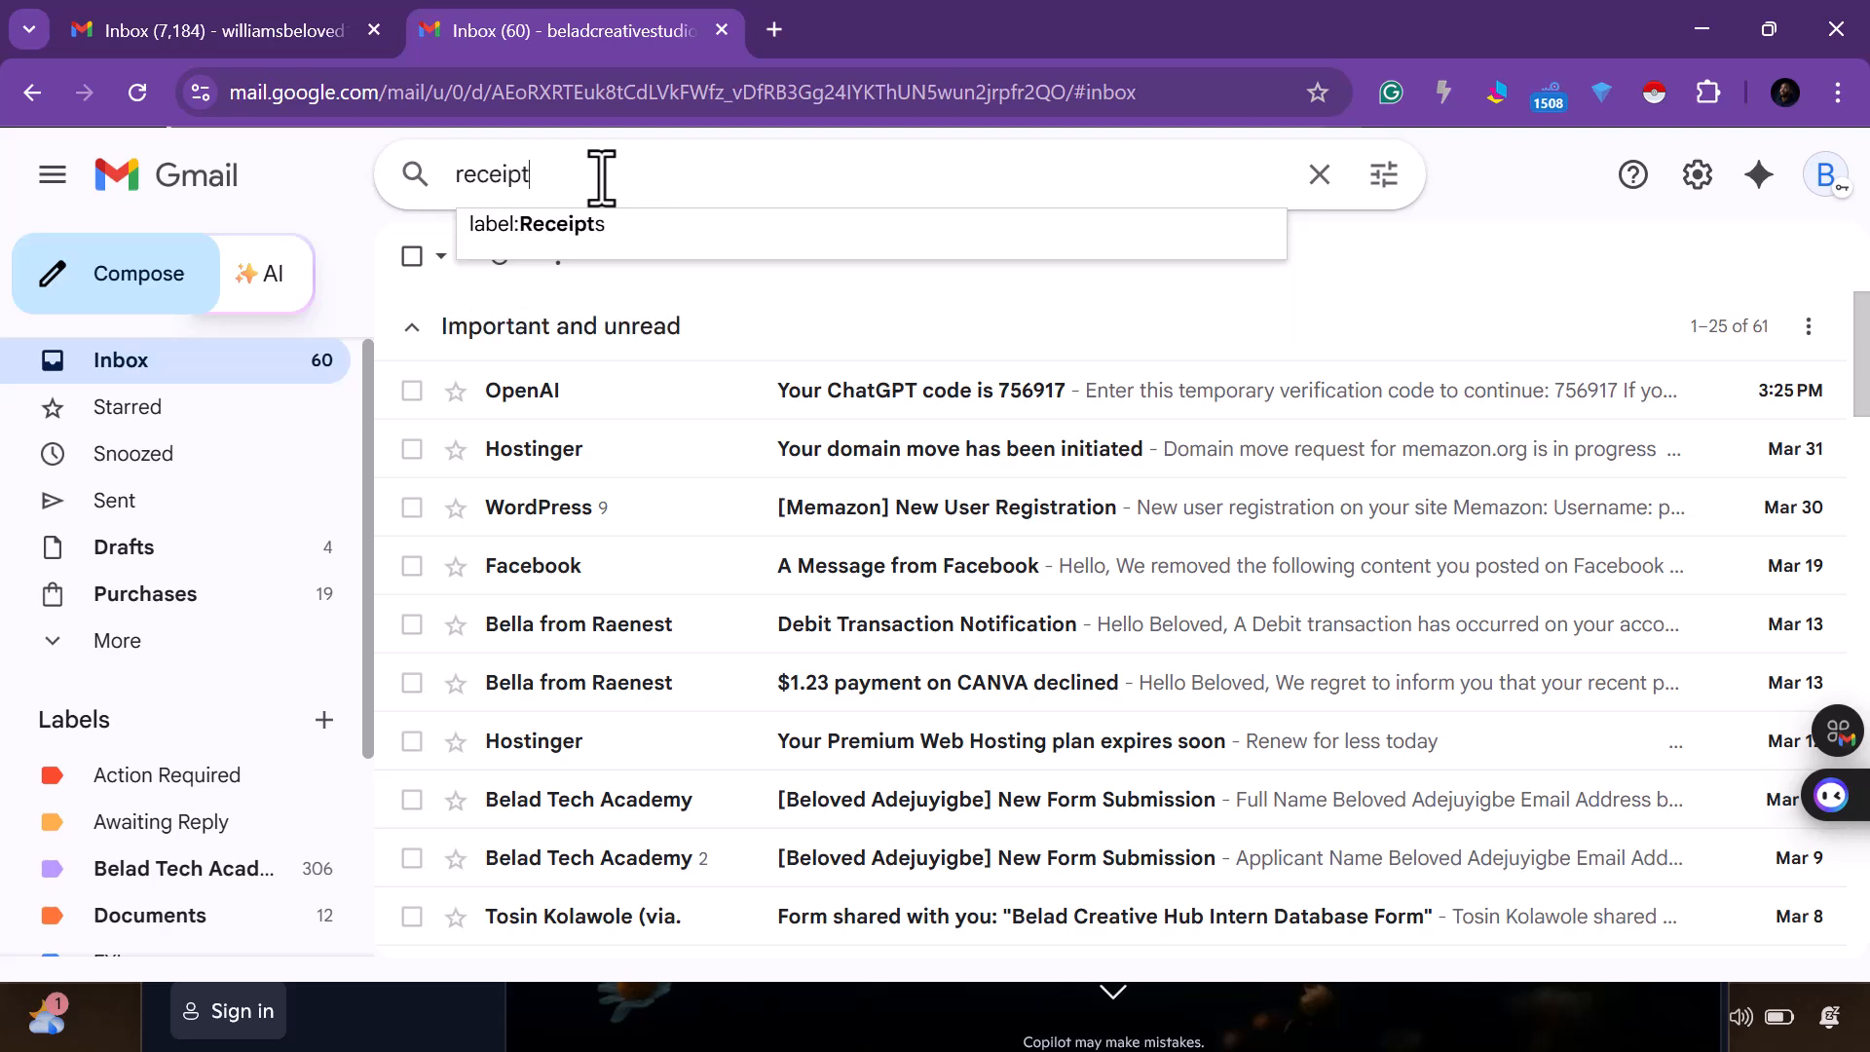
pyautogui.press('Return')
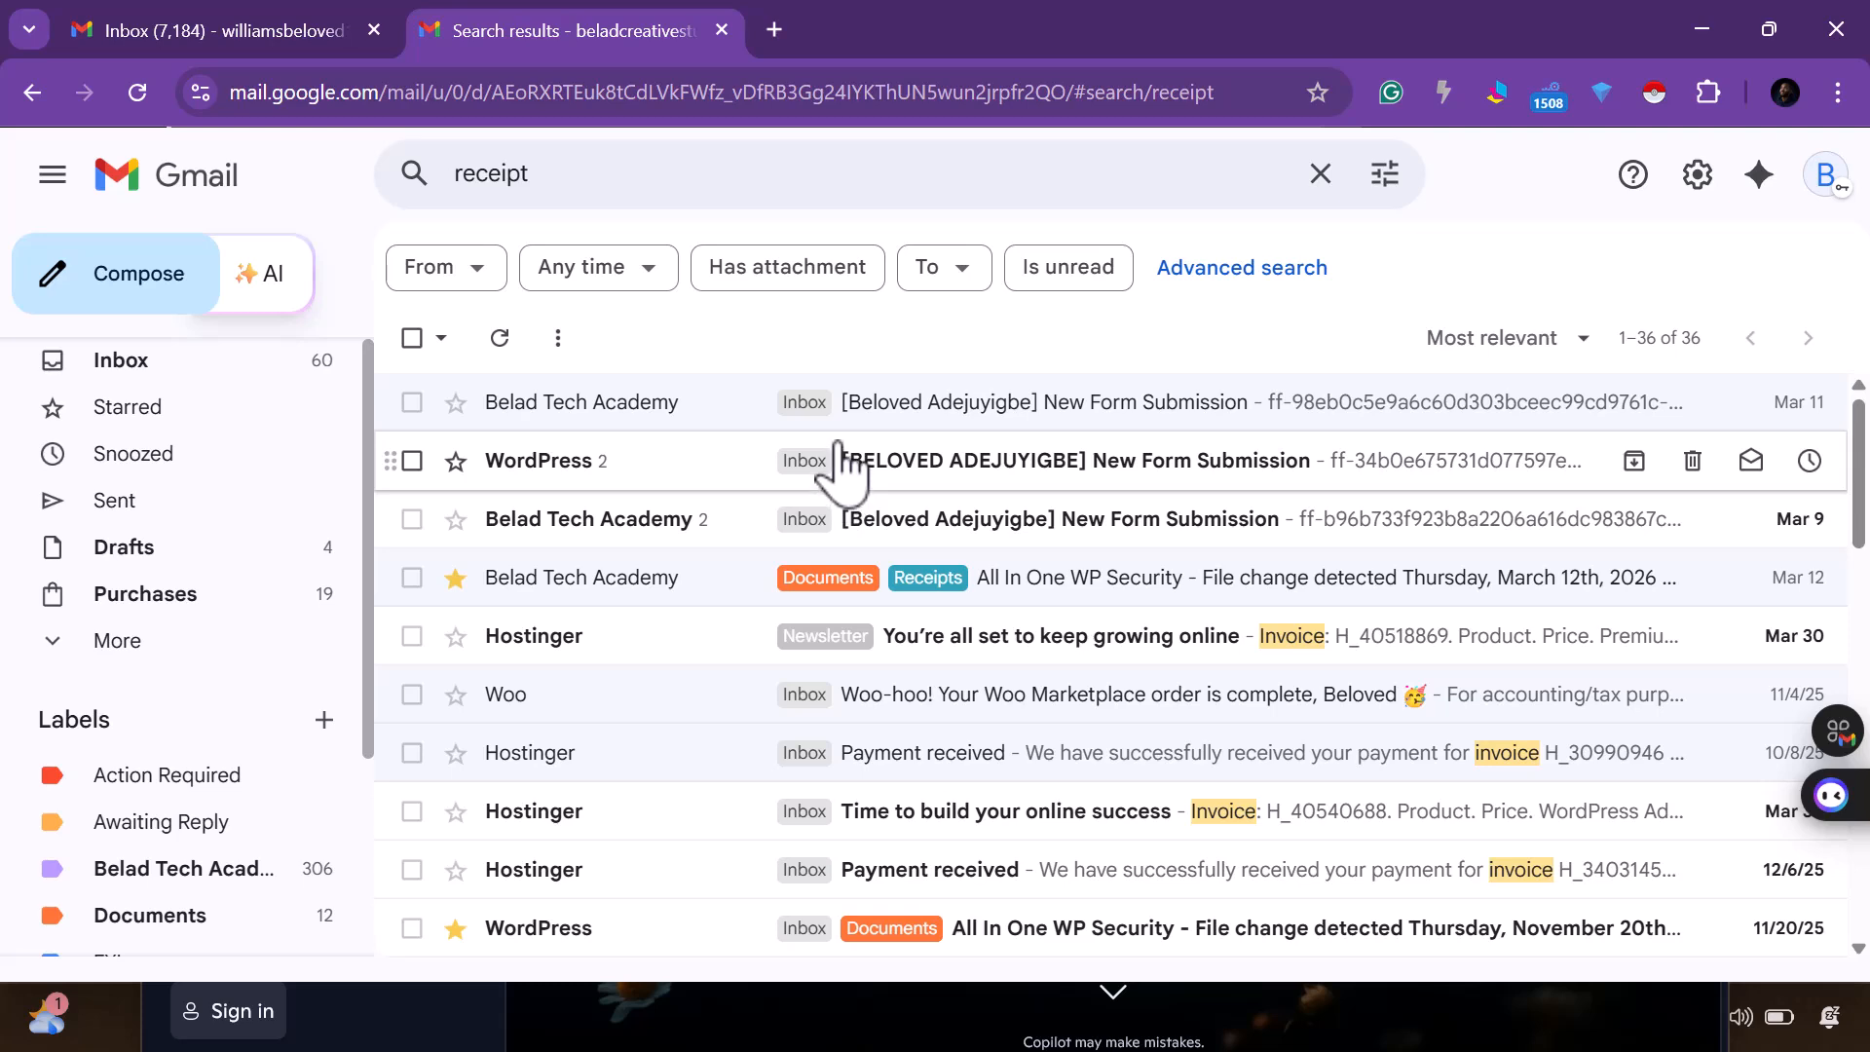
pyautogui.scroll(-1, 1088, 467)
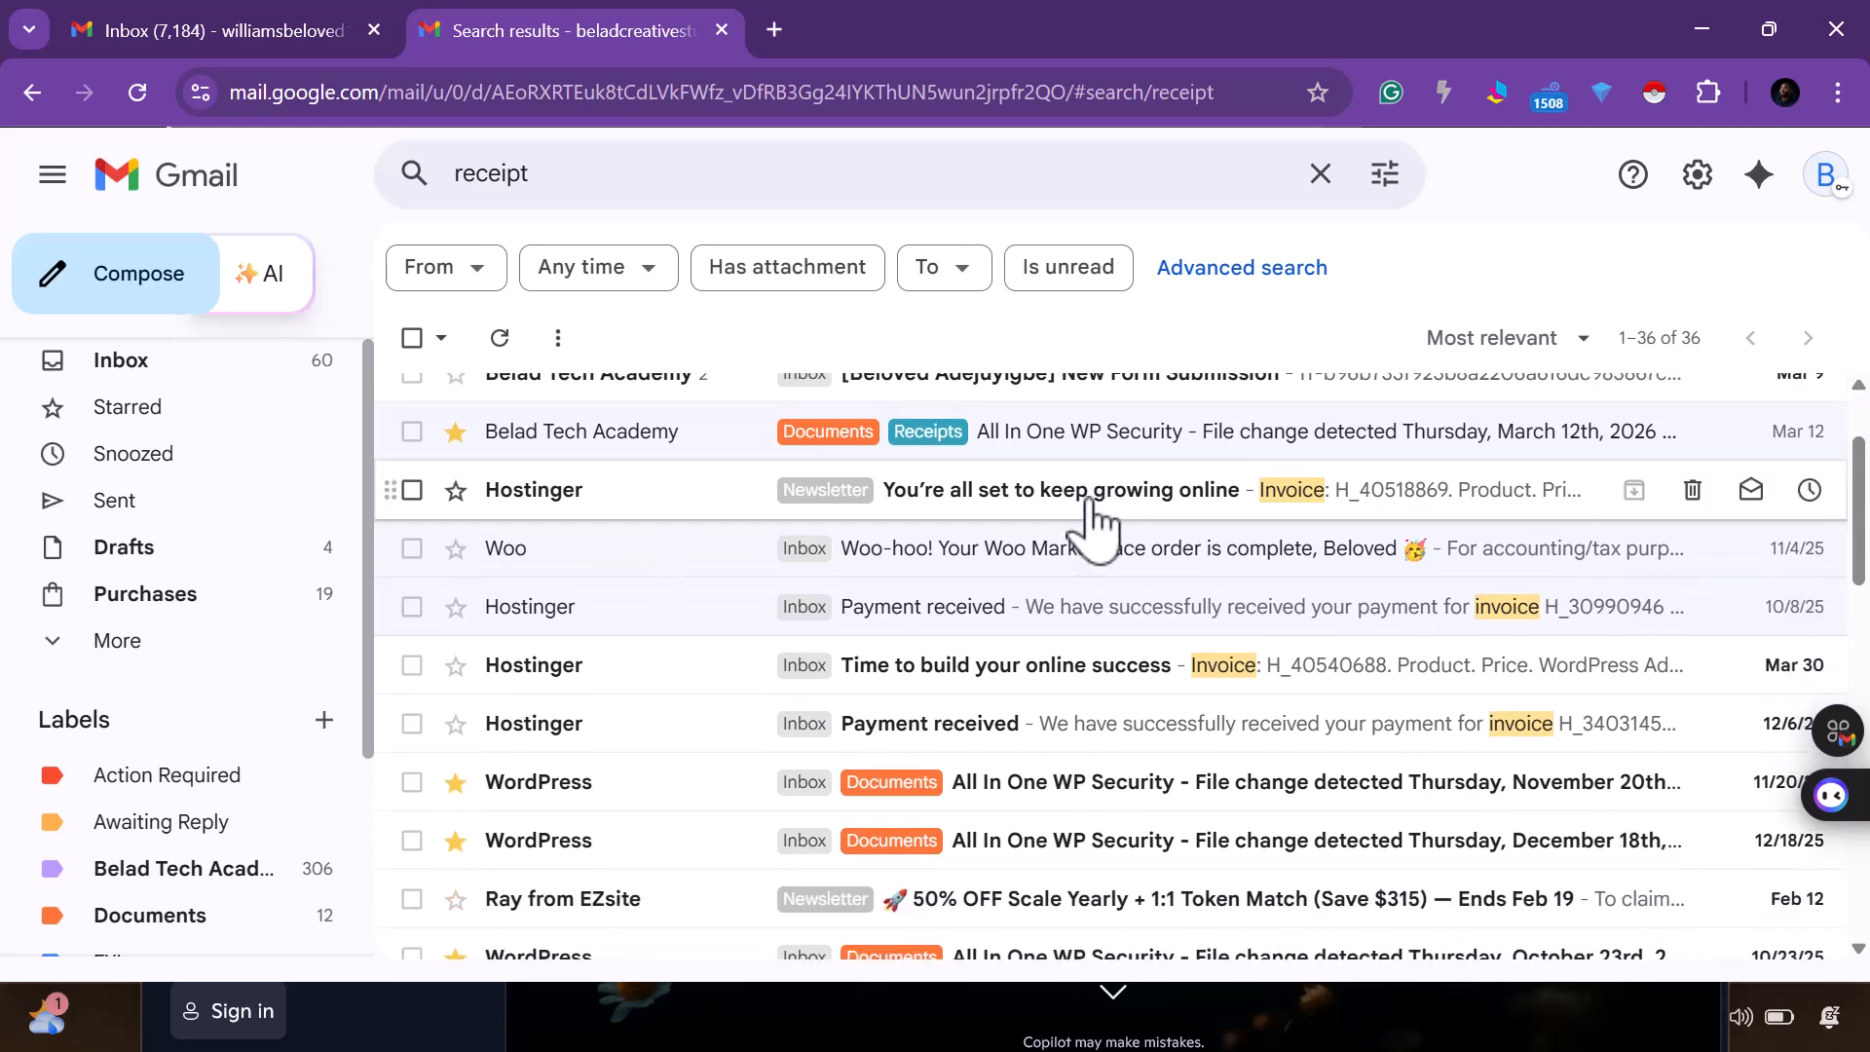
pyautogui.click(1089, 497)
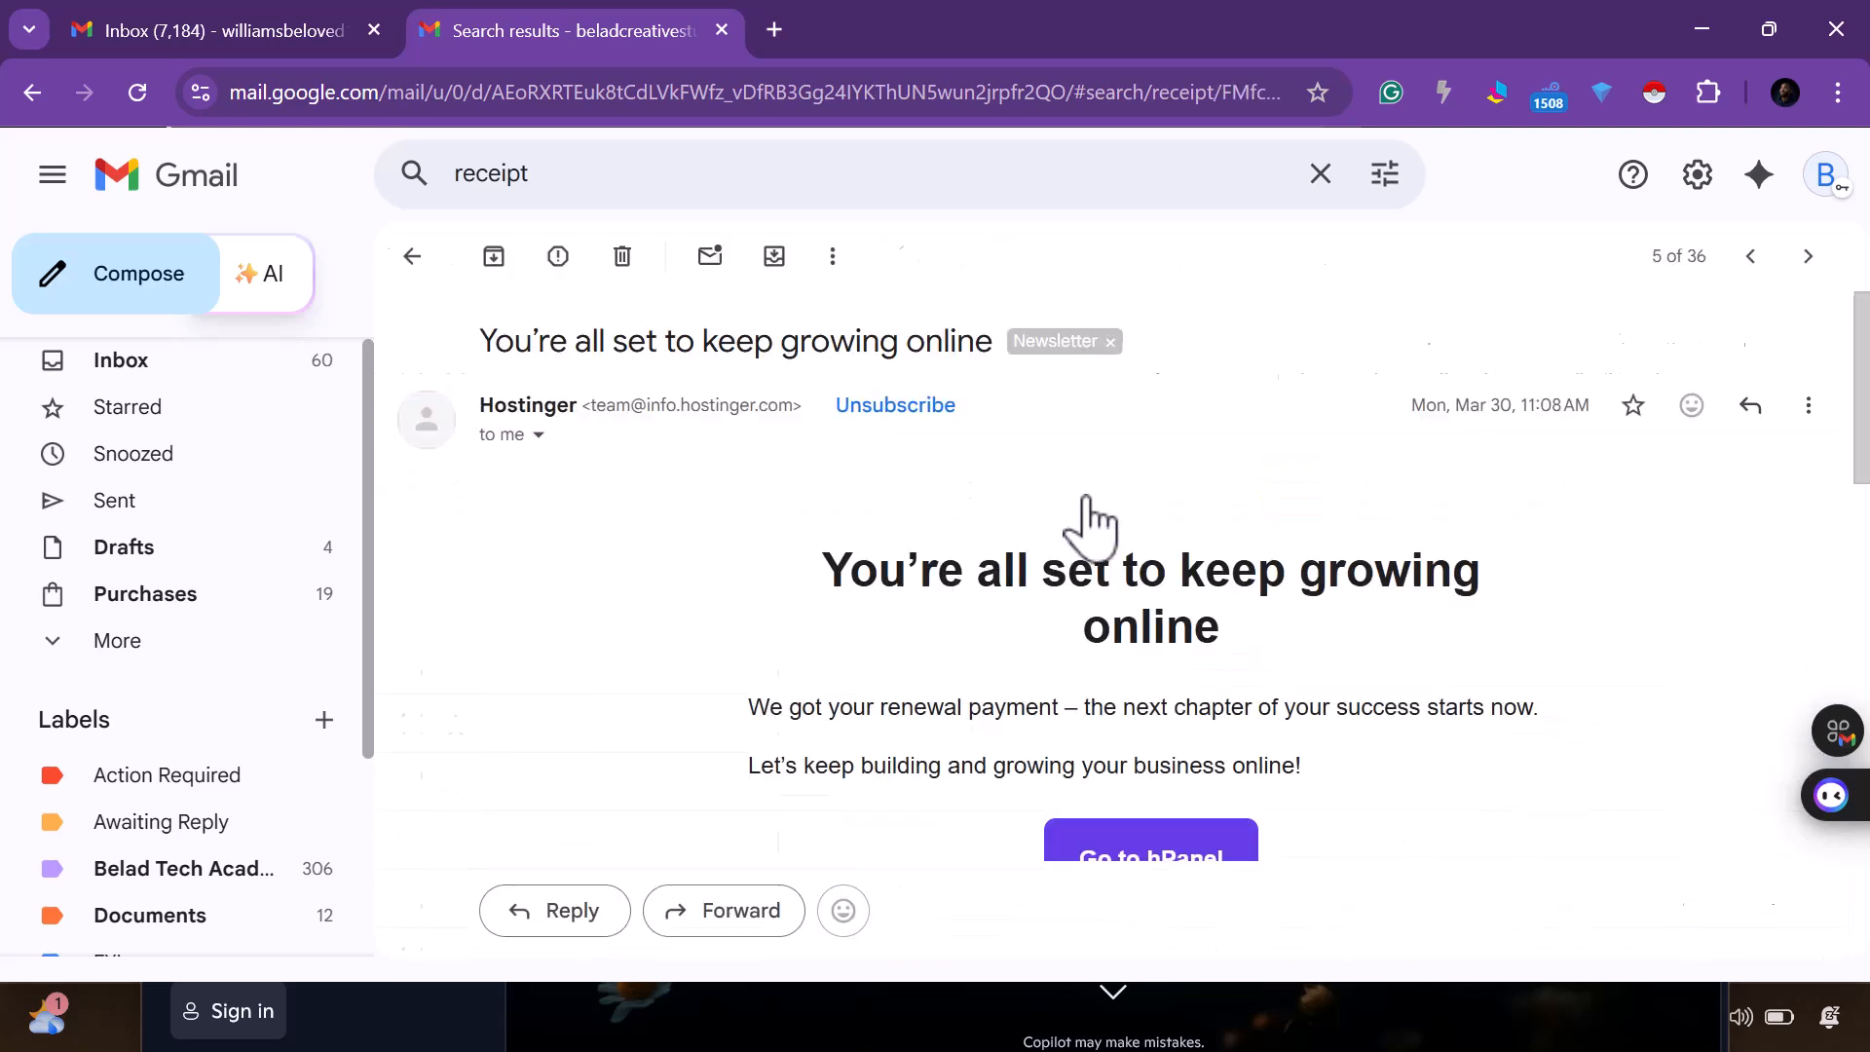
# Read through the order summary in the open Hostinger message and return to the "receipt" search results
pyautogui.scroll(-6, 1091, 531)
pyautogui.scroll(-3, 960, 668)
pyautogui.scroll(5, 960, 668)
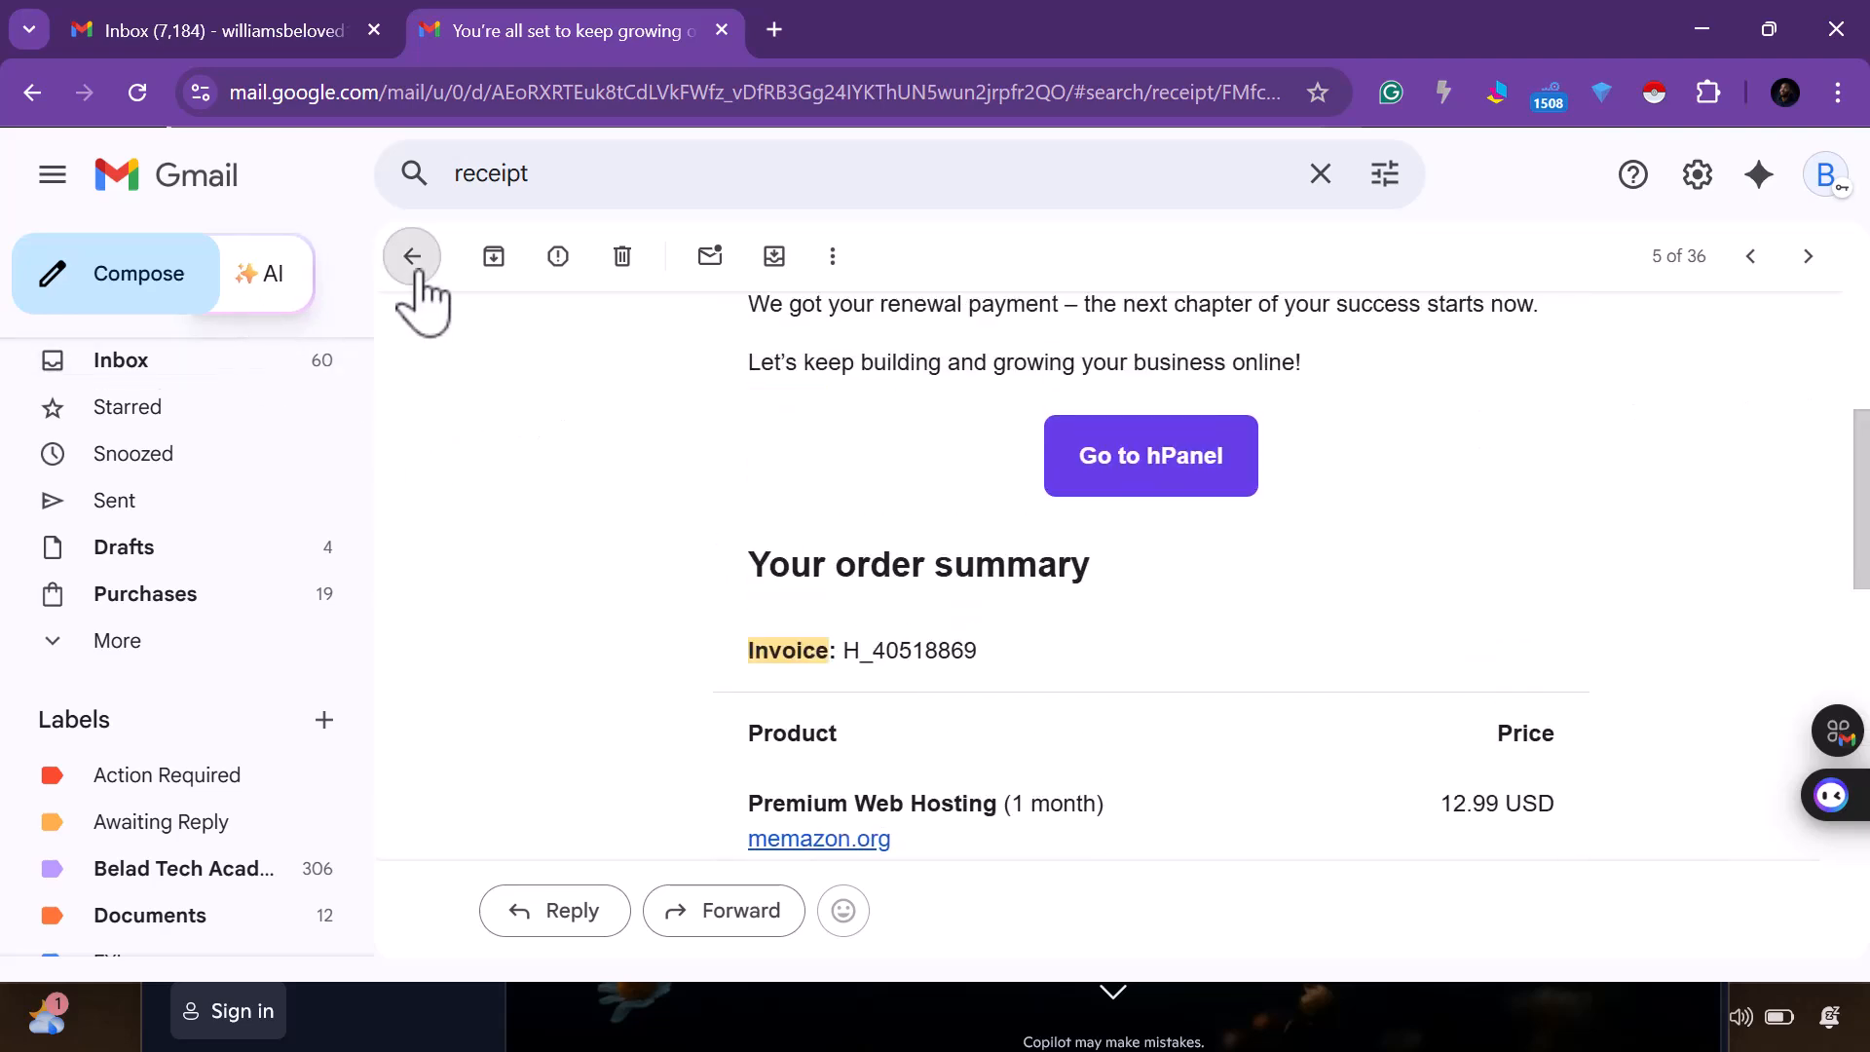
pyautogui.click(417, 275)
pyautogui.scroll(-3, 272, 793)
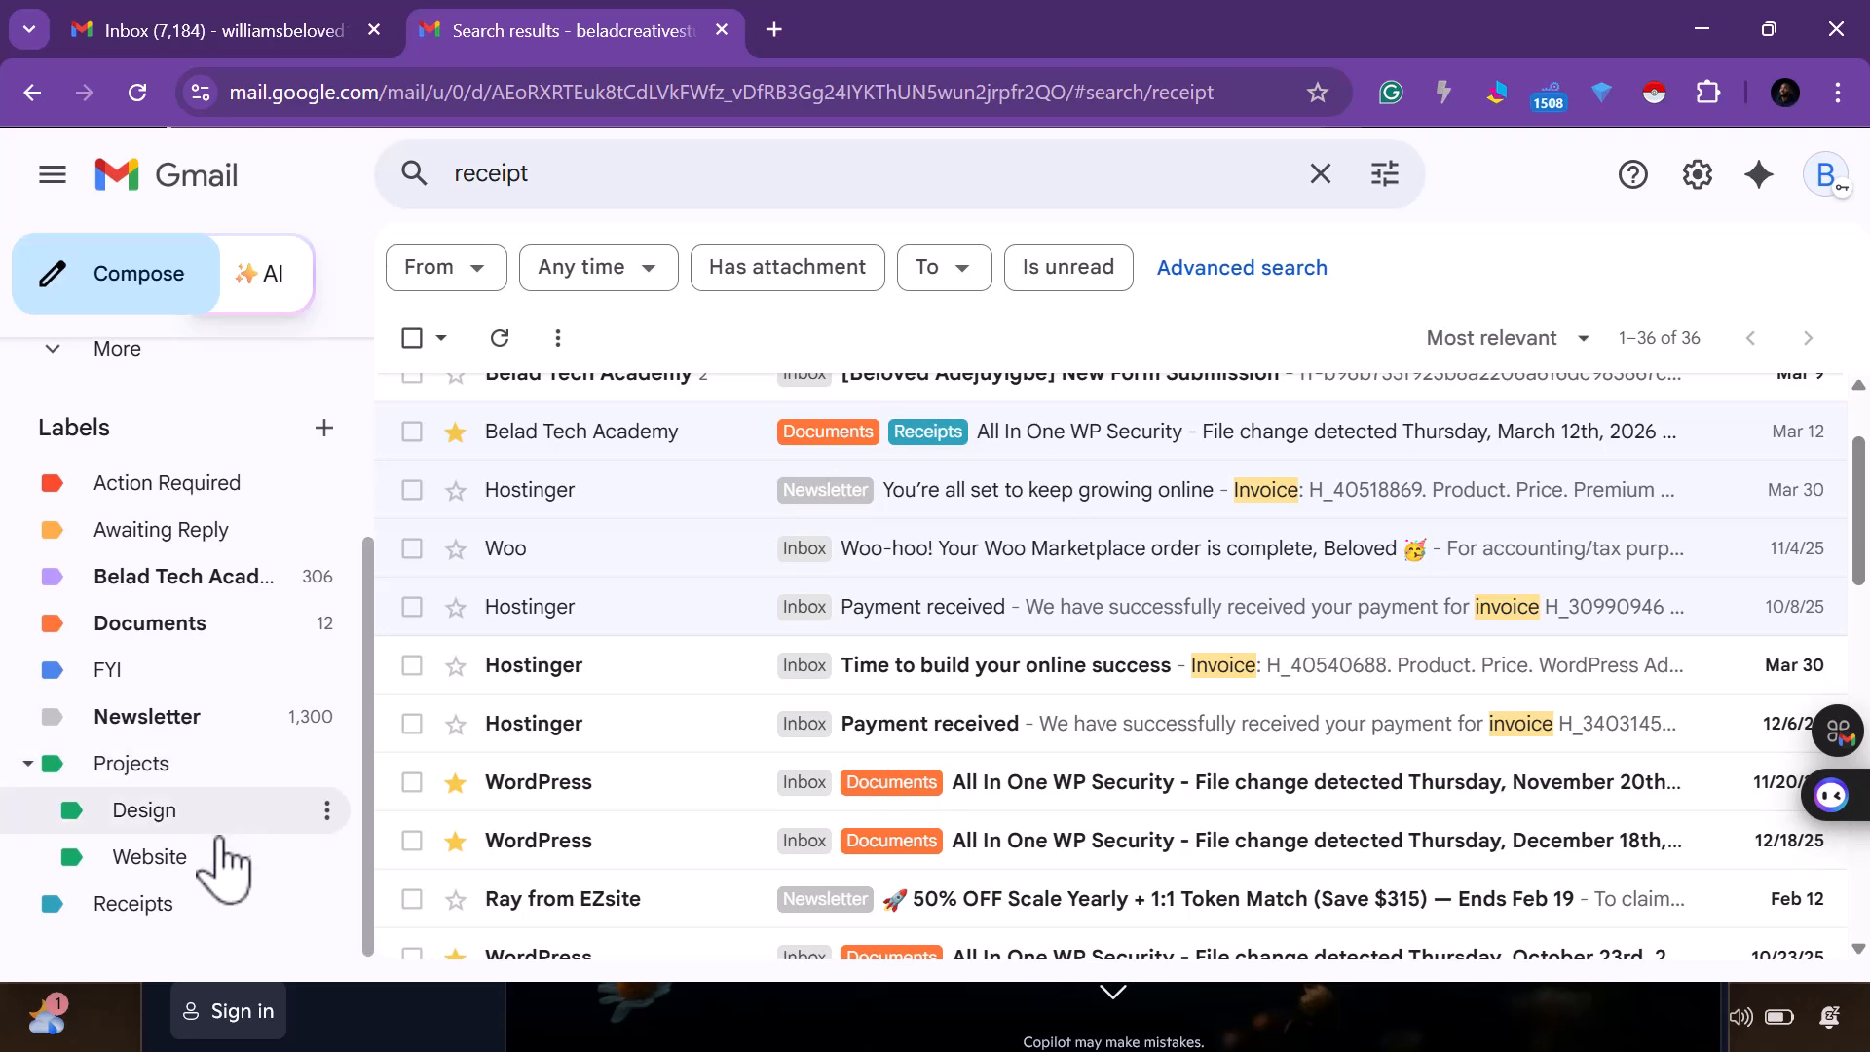
pyautogui.scroll(3, 501, 618)
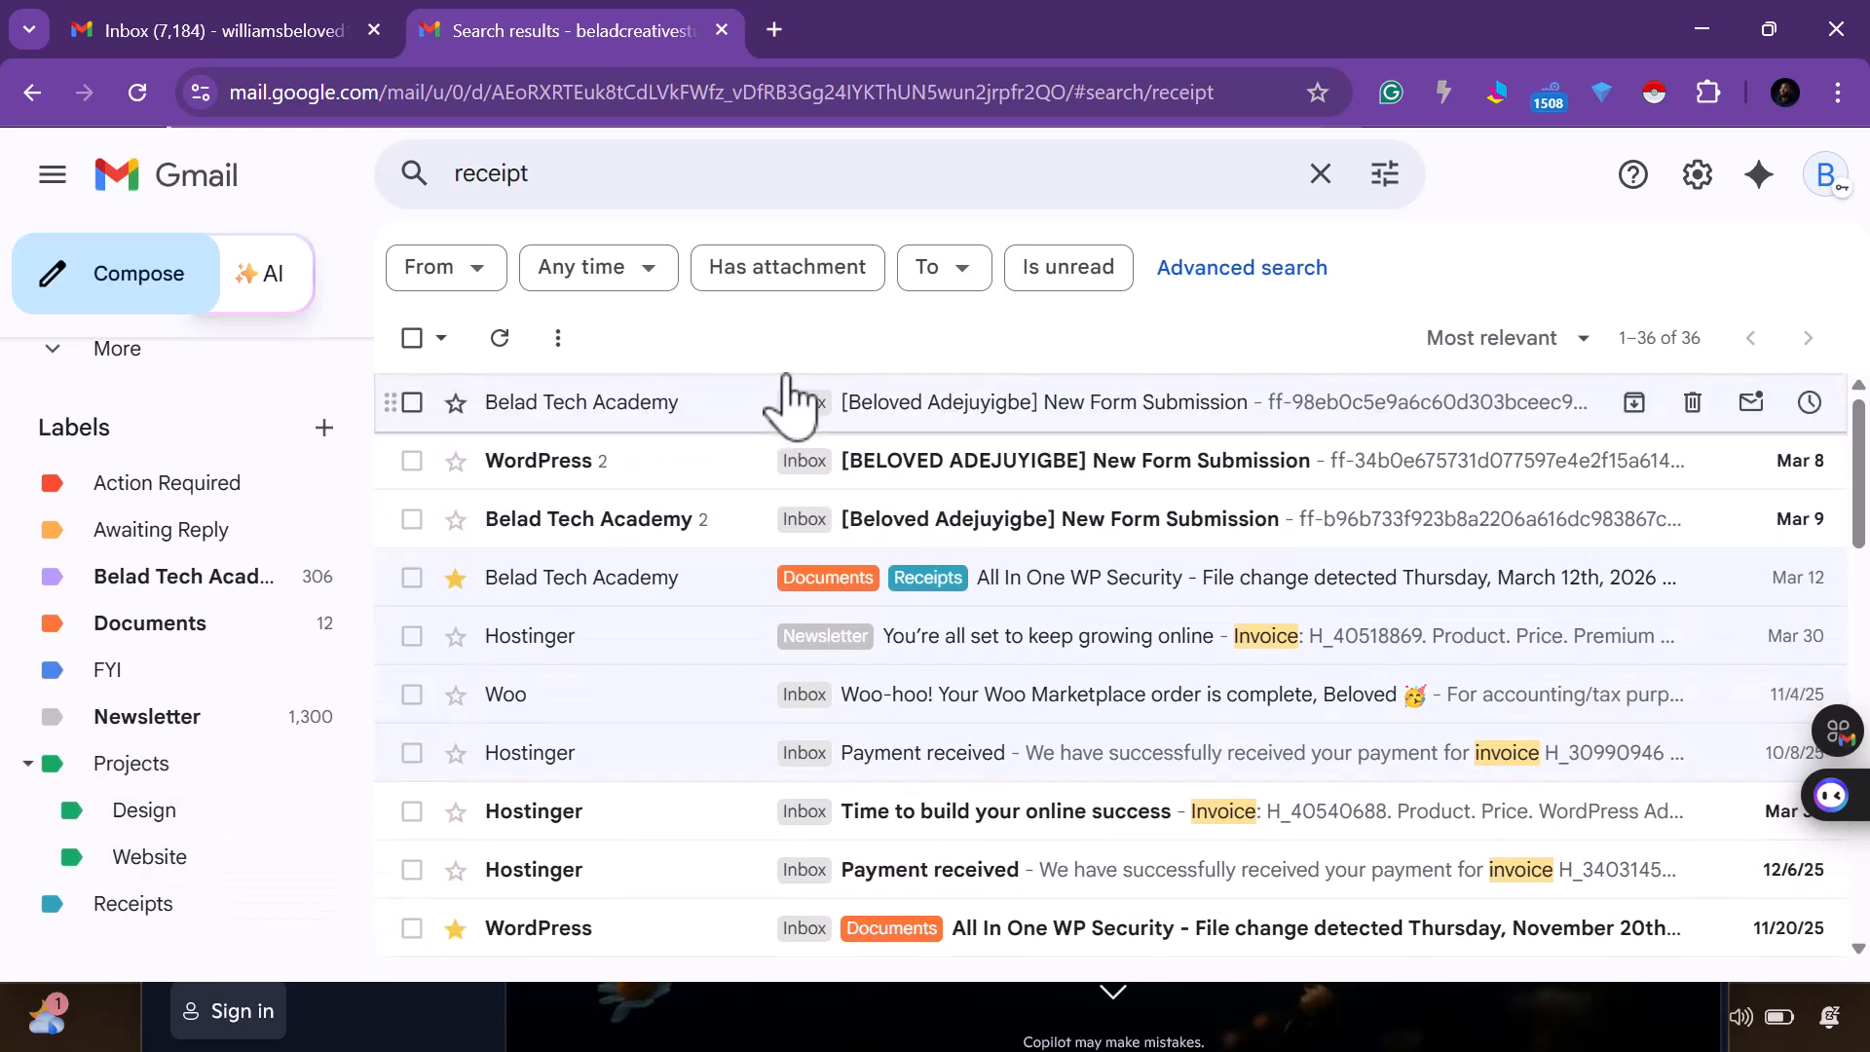
# Clear the search and start a new filter for messages that have the words "receipt, invoice, order confirmation"
pyautogui.click(1321, 175)
pyautogui.click(1385, 175)
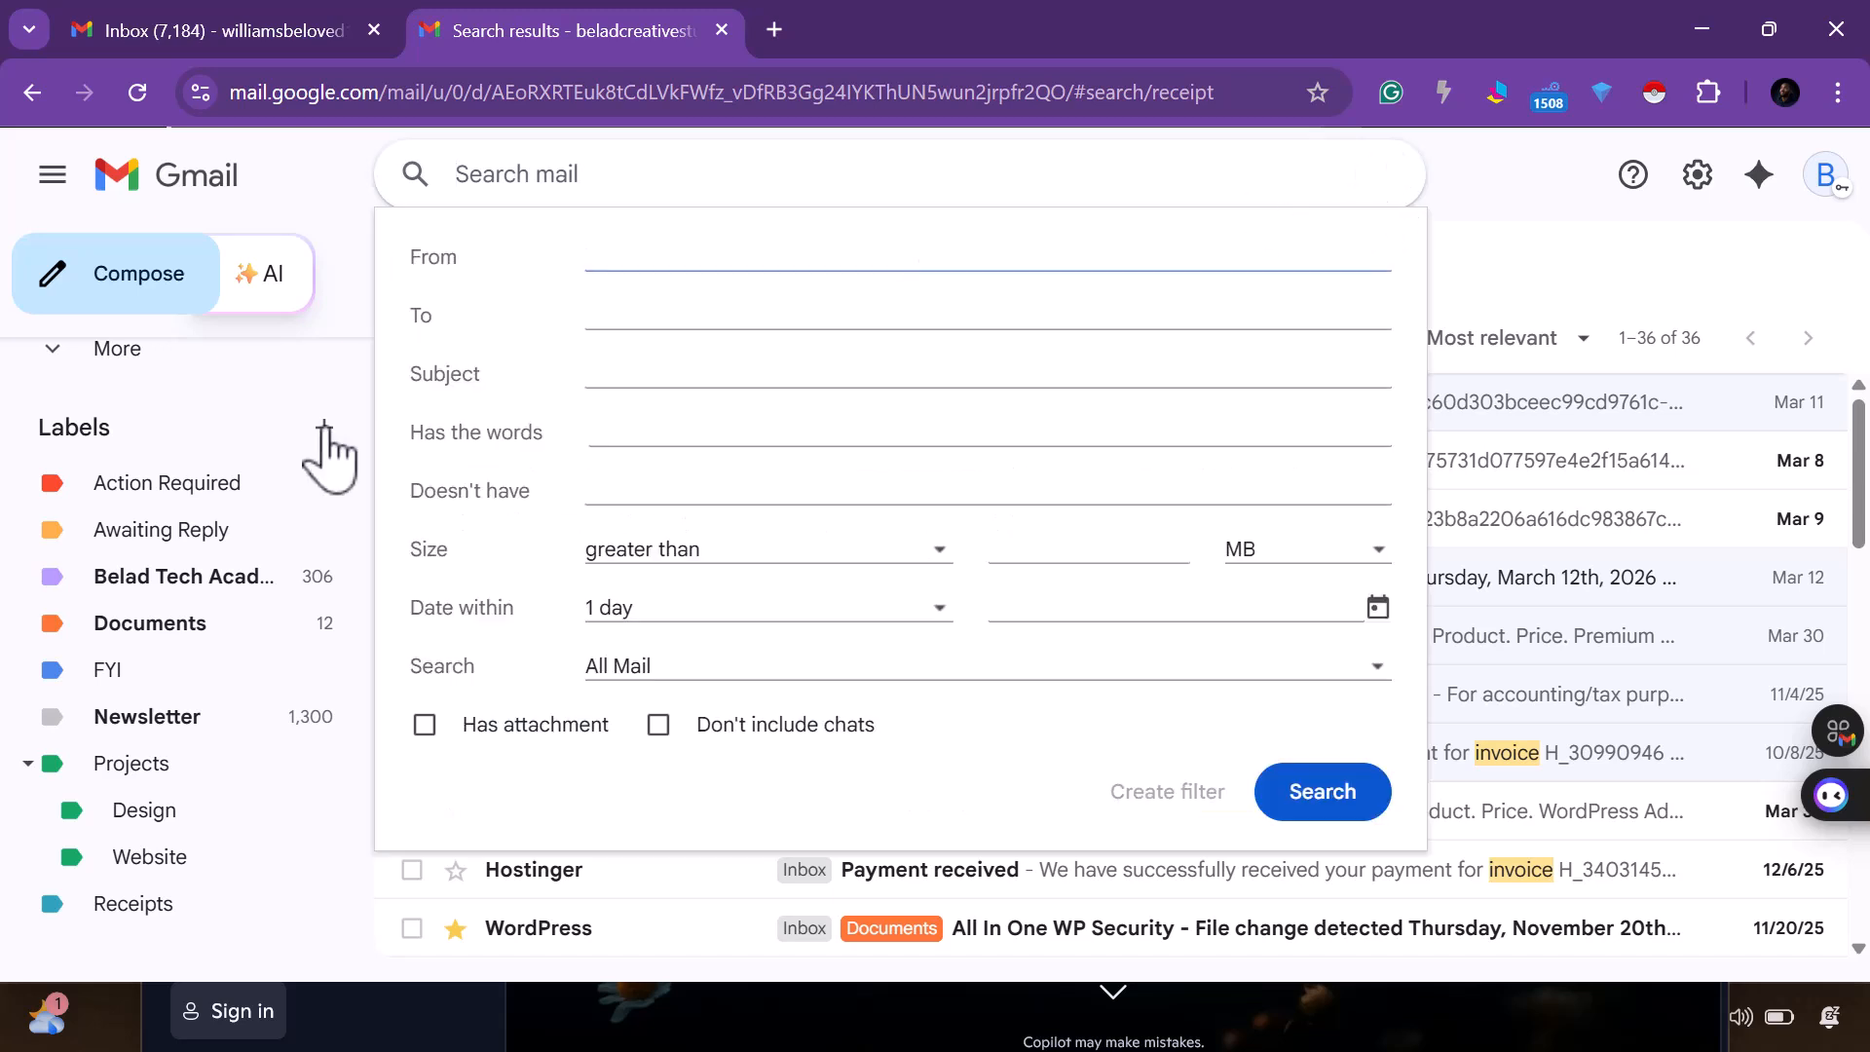
pyautogui.click(662, 429)
pyautogui.click(771, 545)
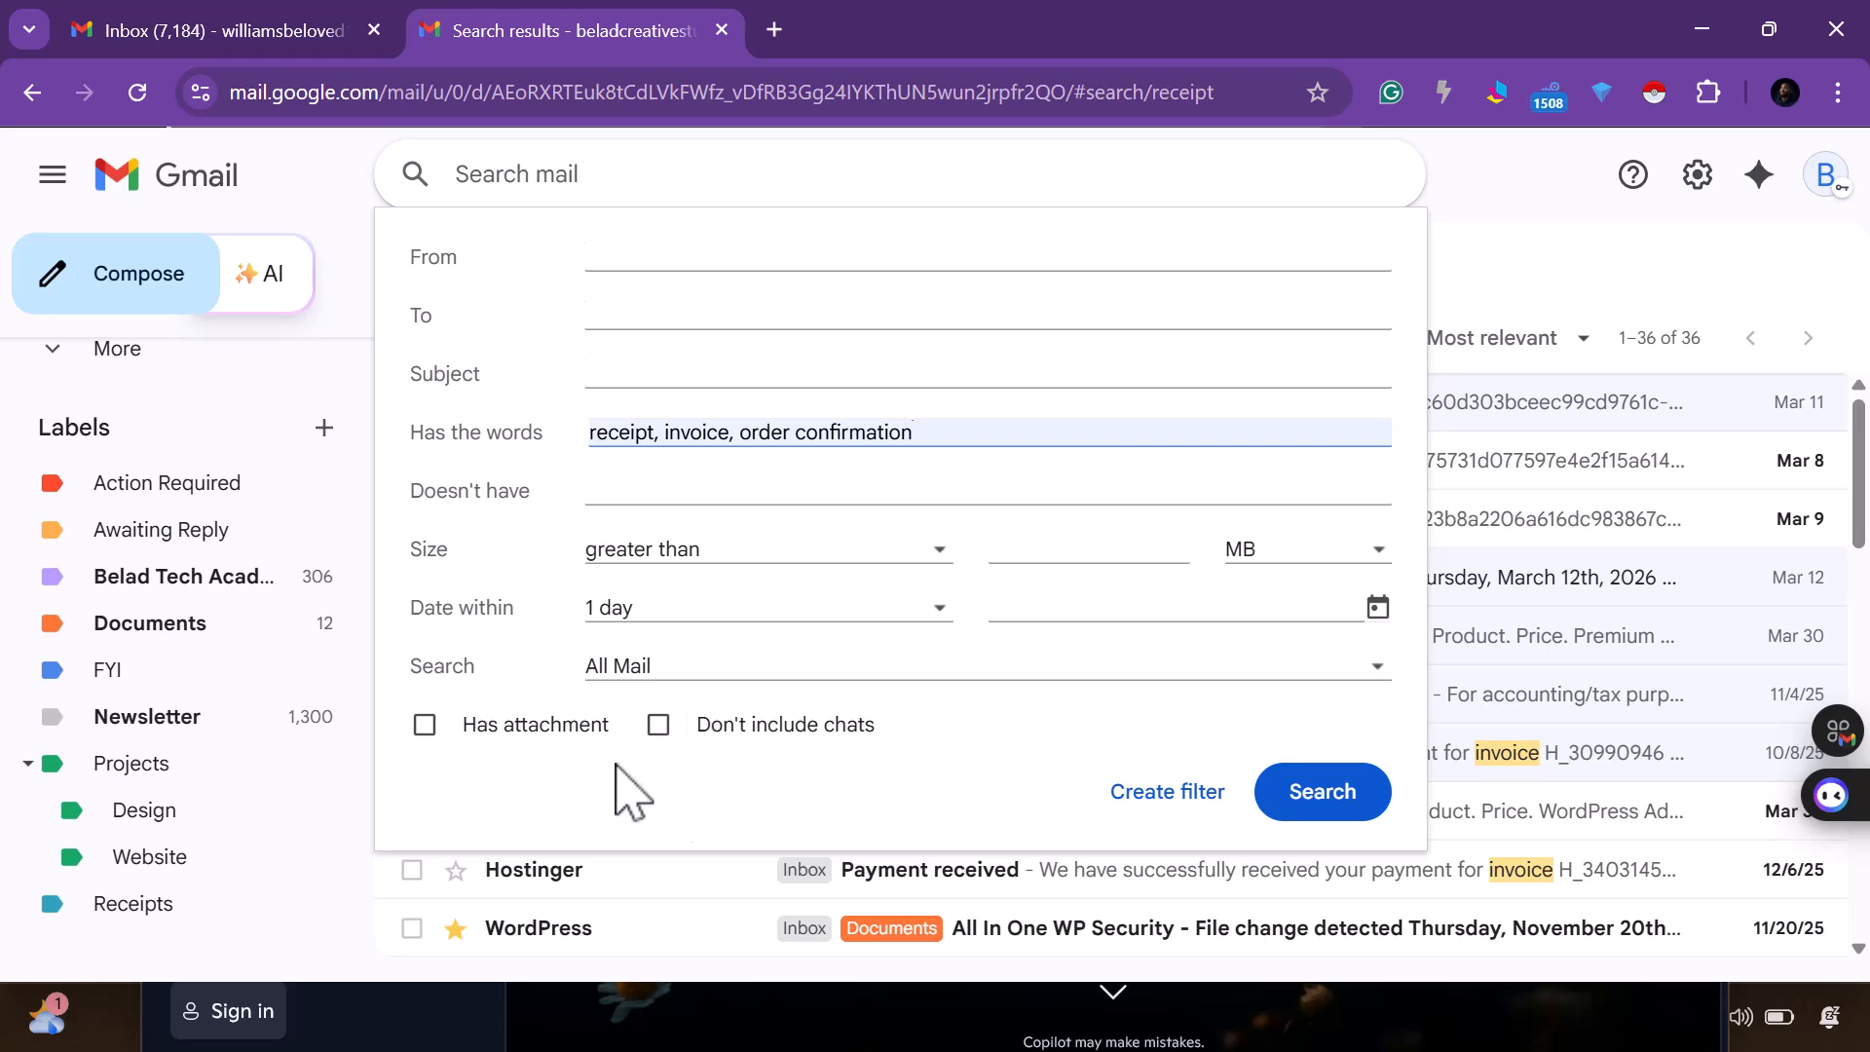
pyautogui.click(1210, 816)
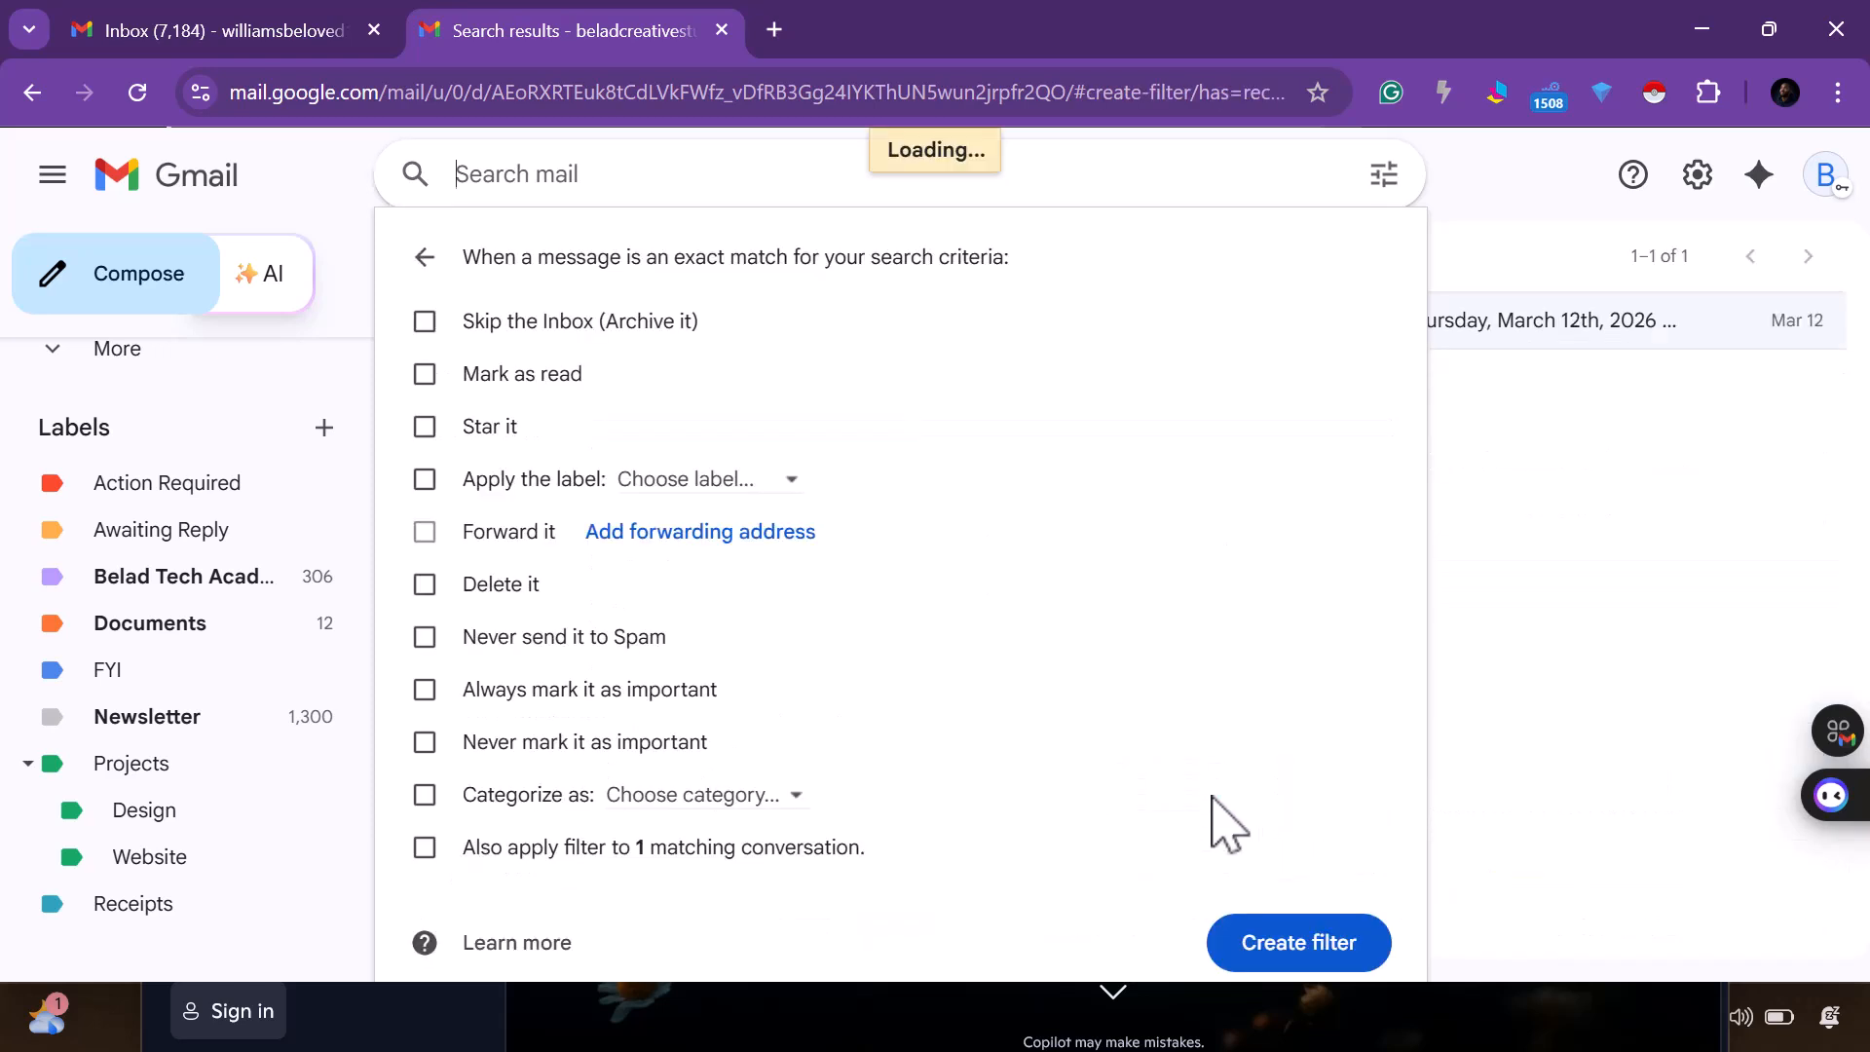
# Set the filter to skip the inbox, apply the Receipts label and never send to Spam, create it and dismiss the notification
pyautogui.click(424, 324)
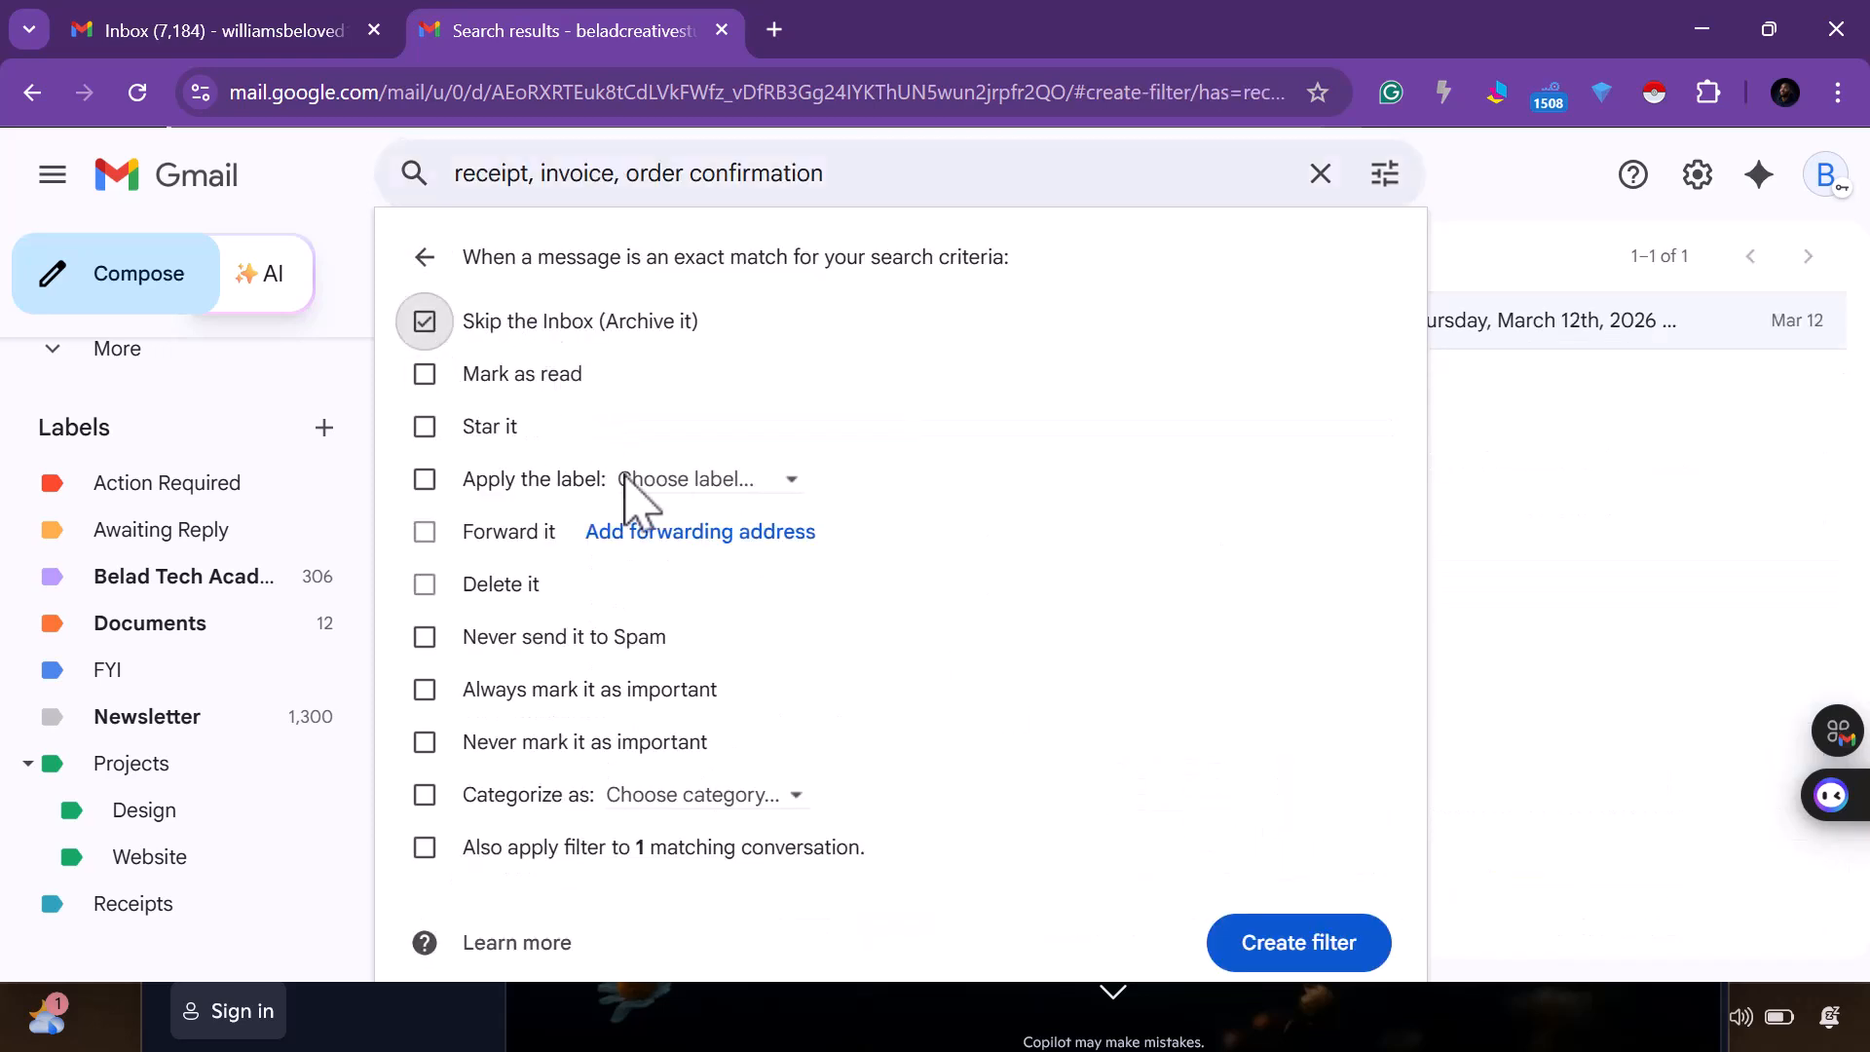
pyautogui.click(687, 480)
pyautogui.scroll(-1, 803, 886)
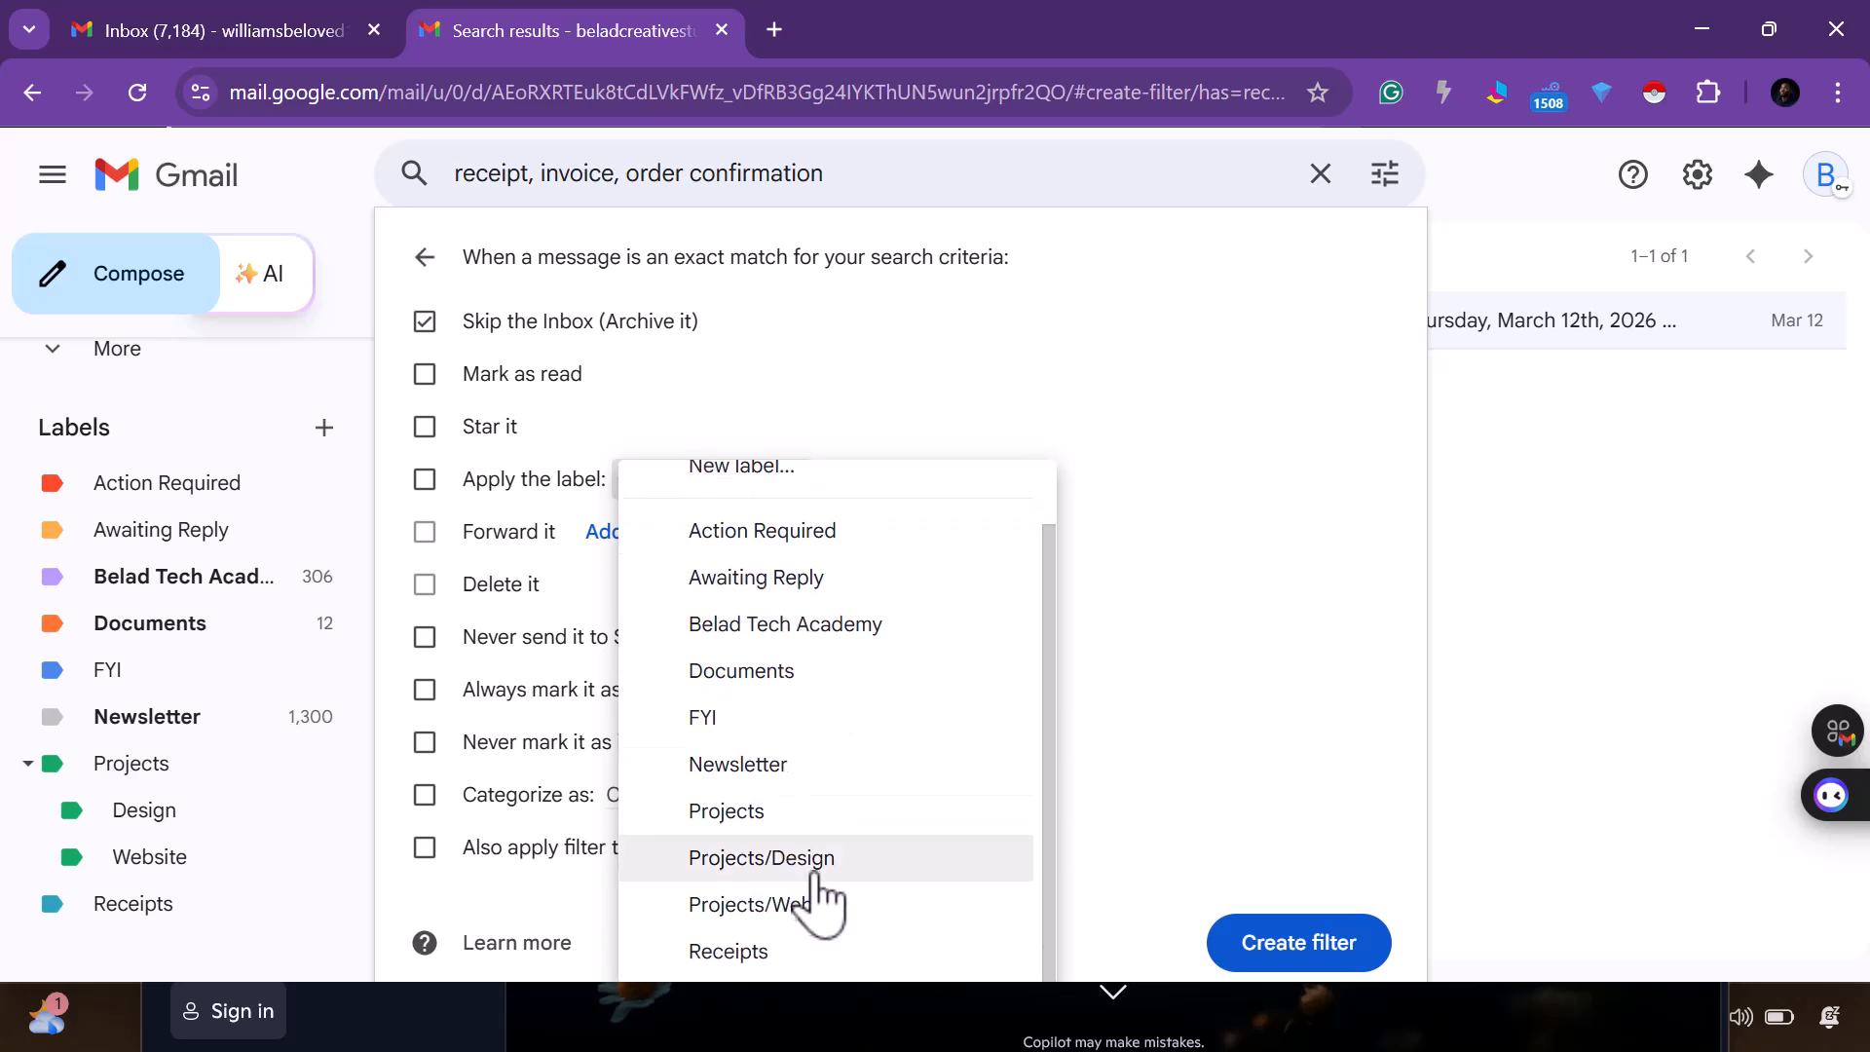
pyautogui.click(791, 952)
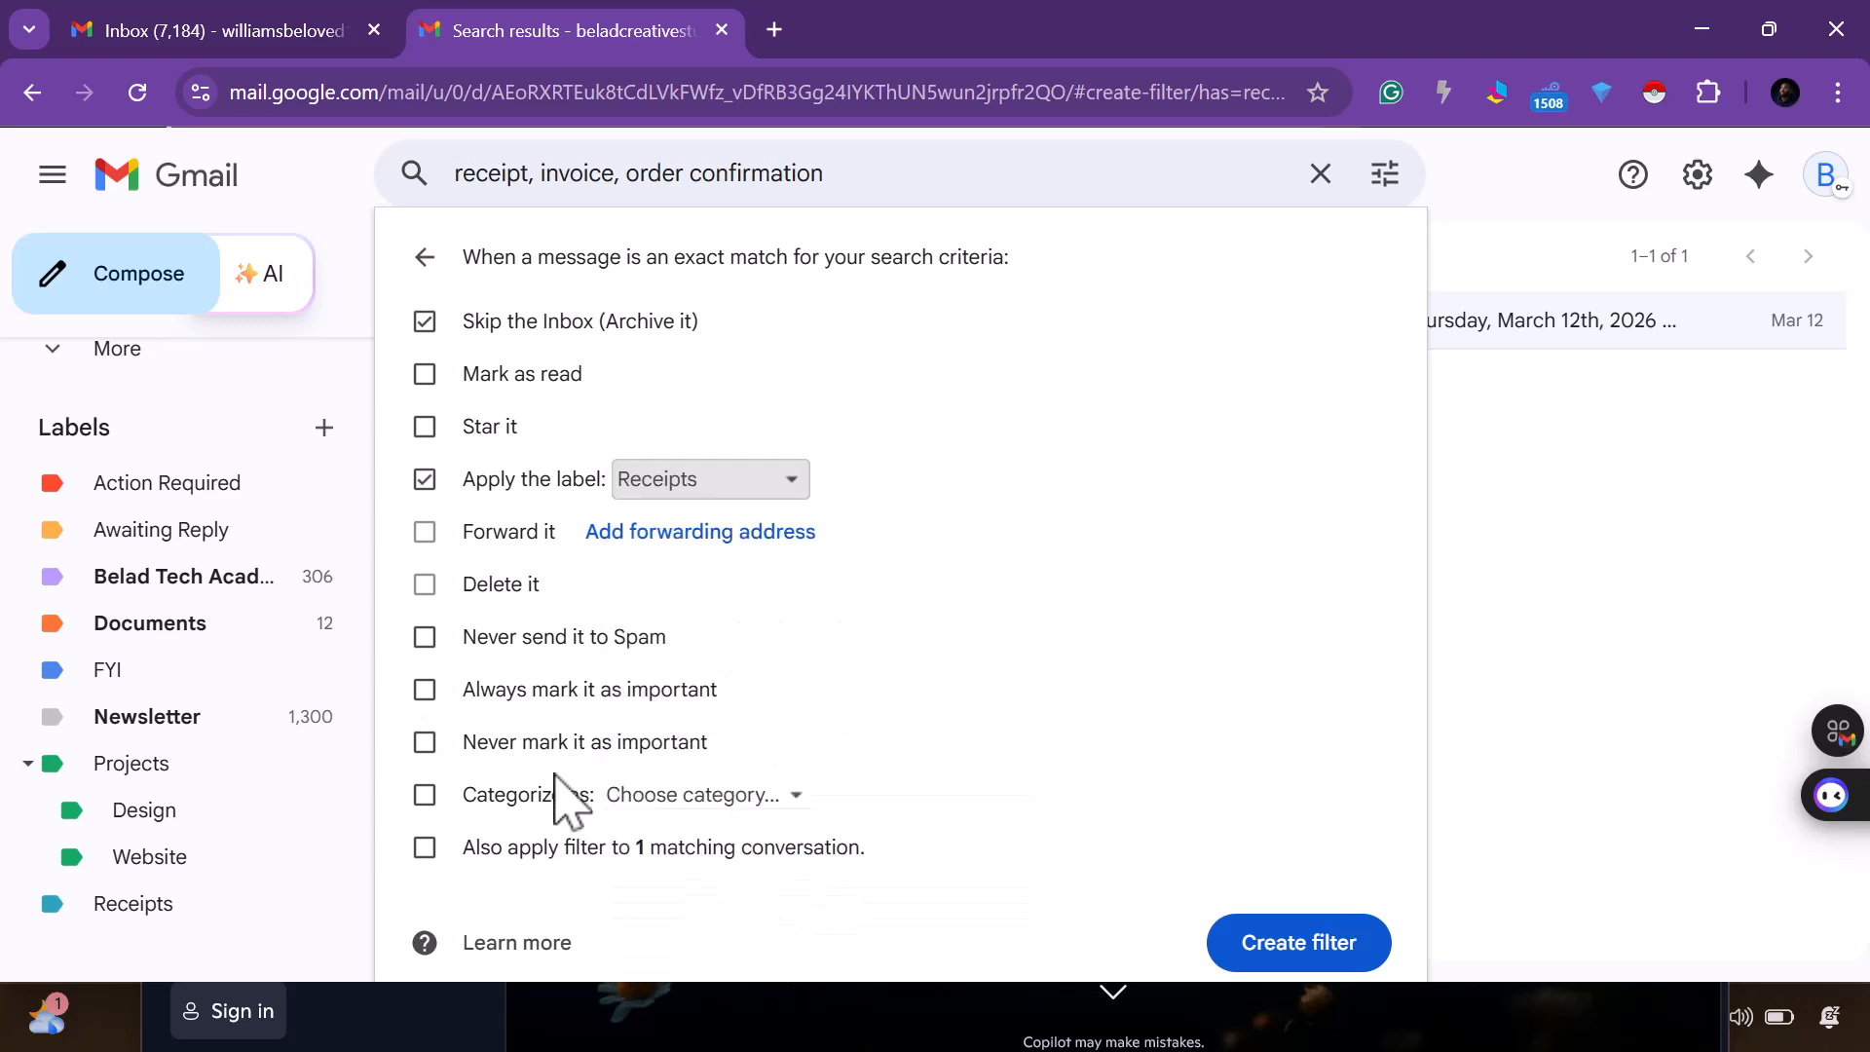
pyautogui.click(424, 638)
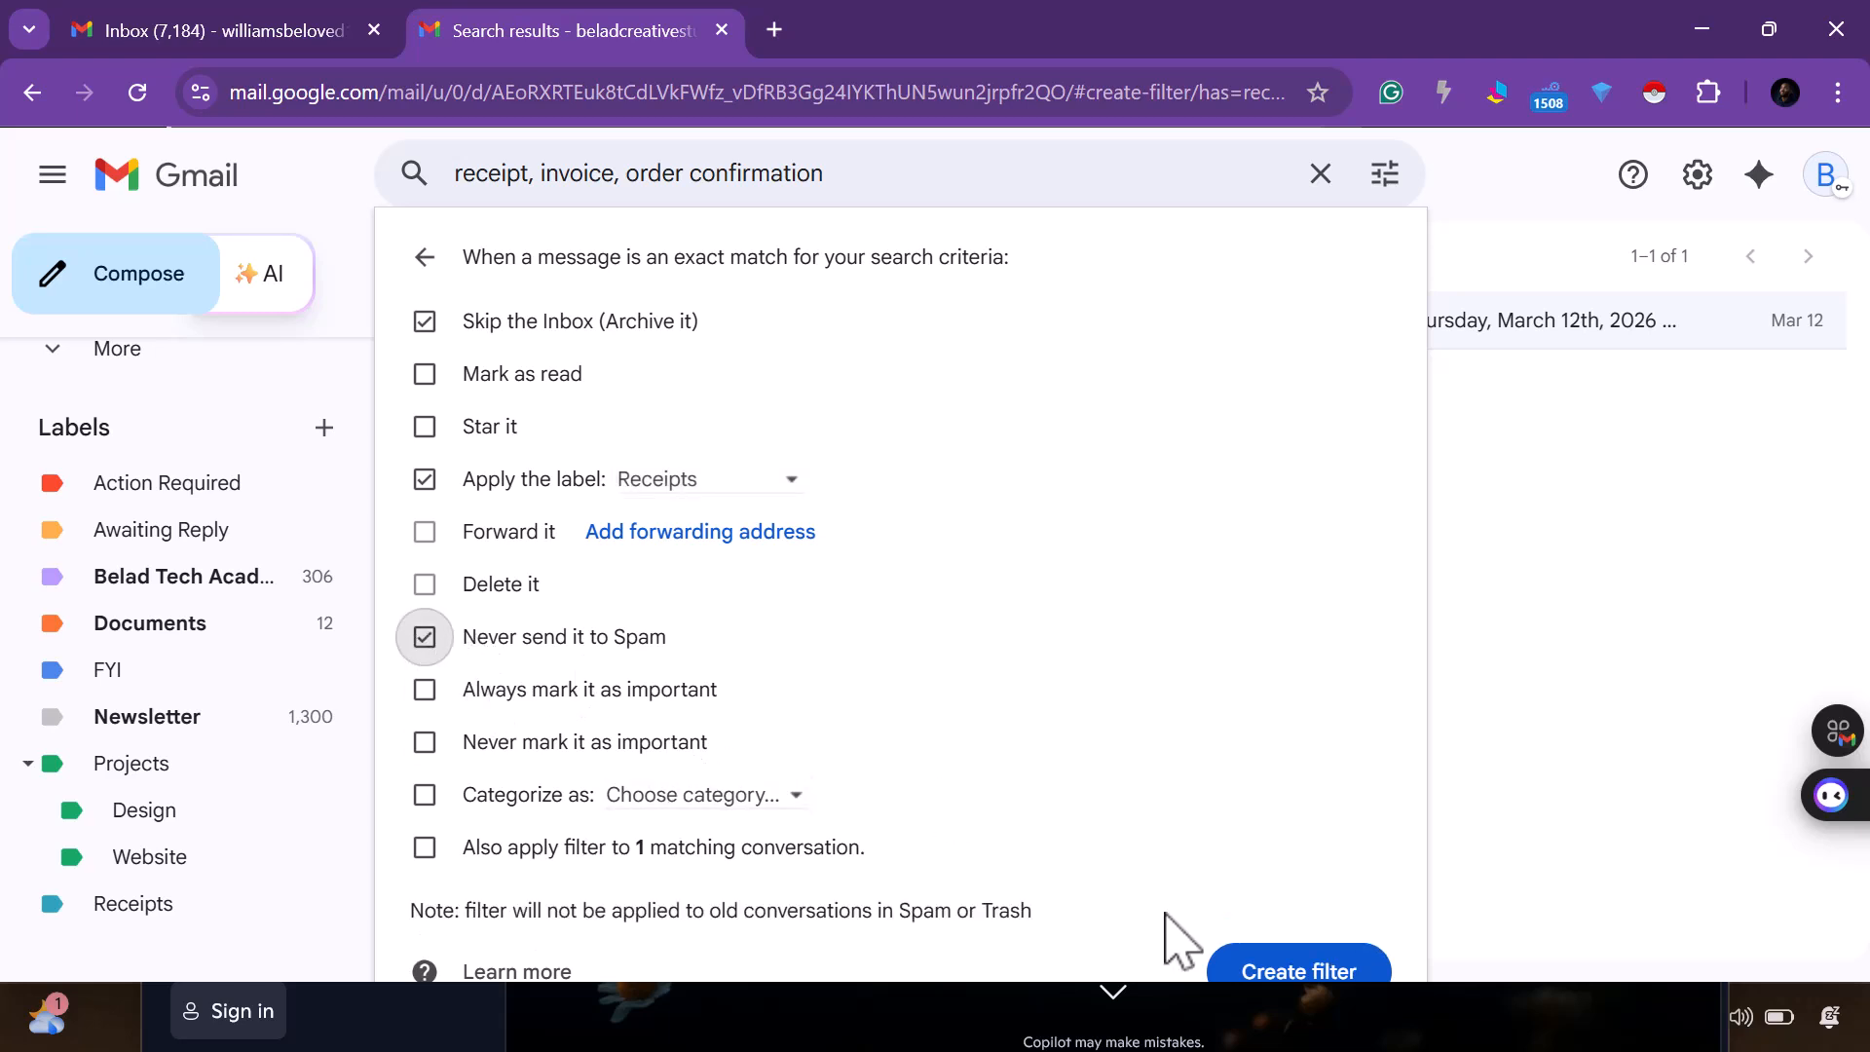
pyautogui.click(1319, 971)
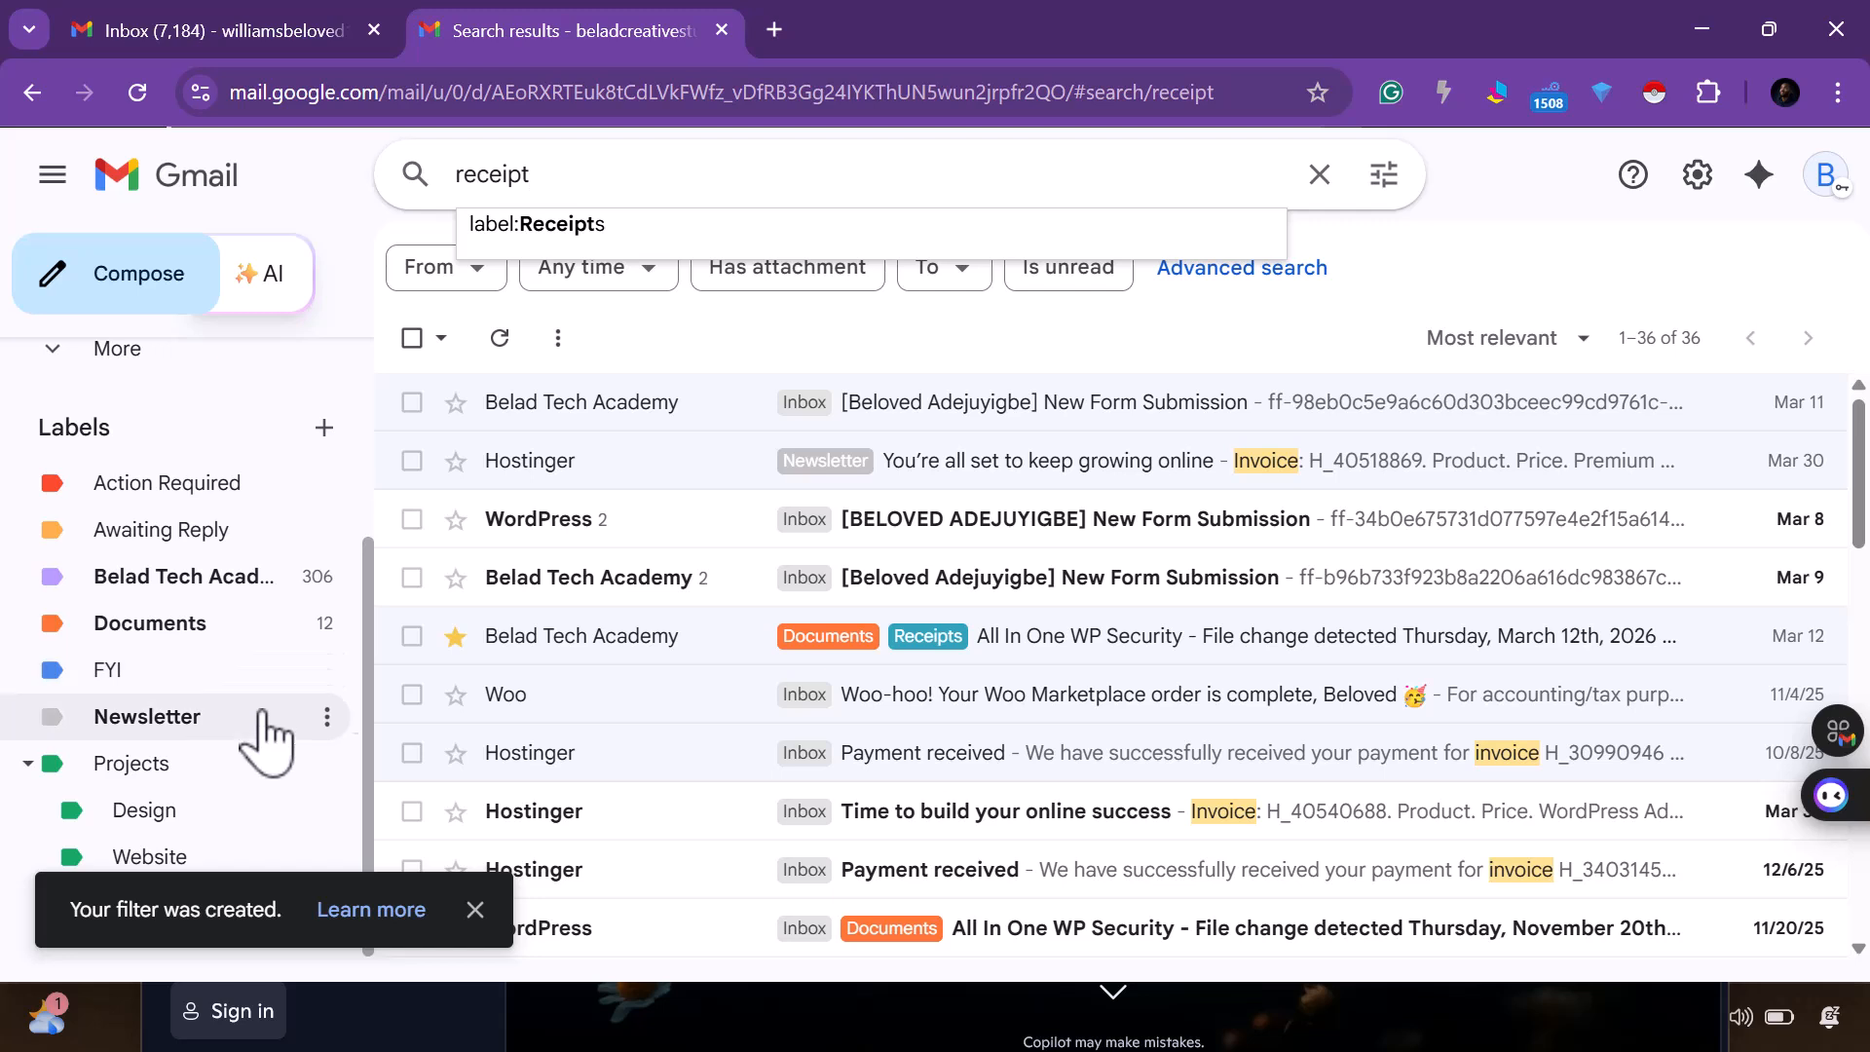
pyautogui.click(475, 910)
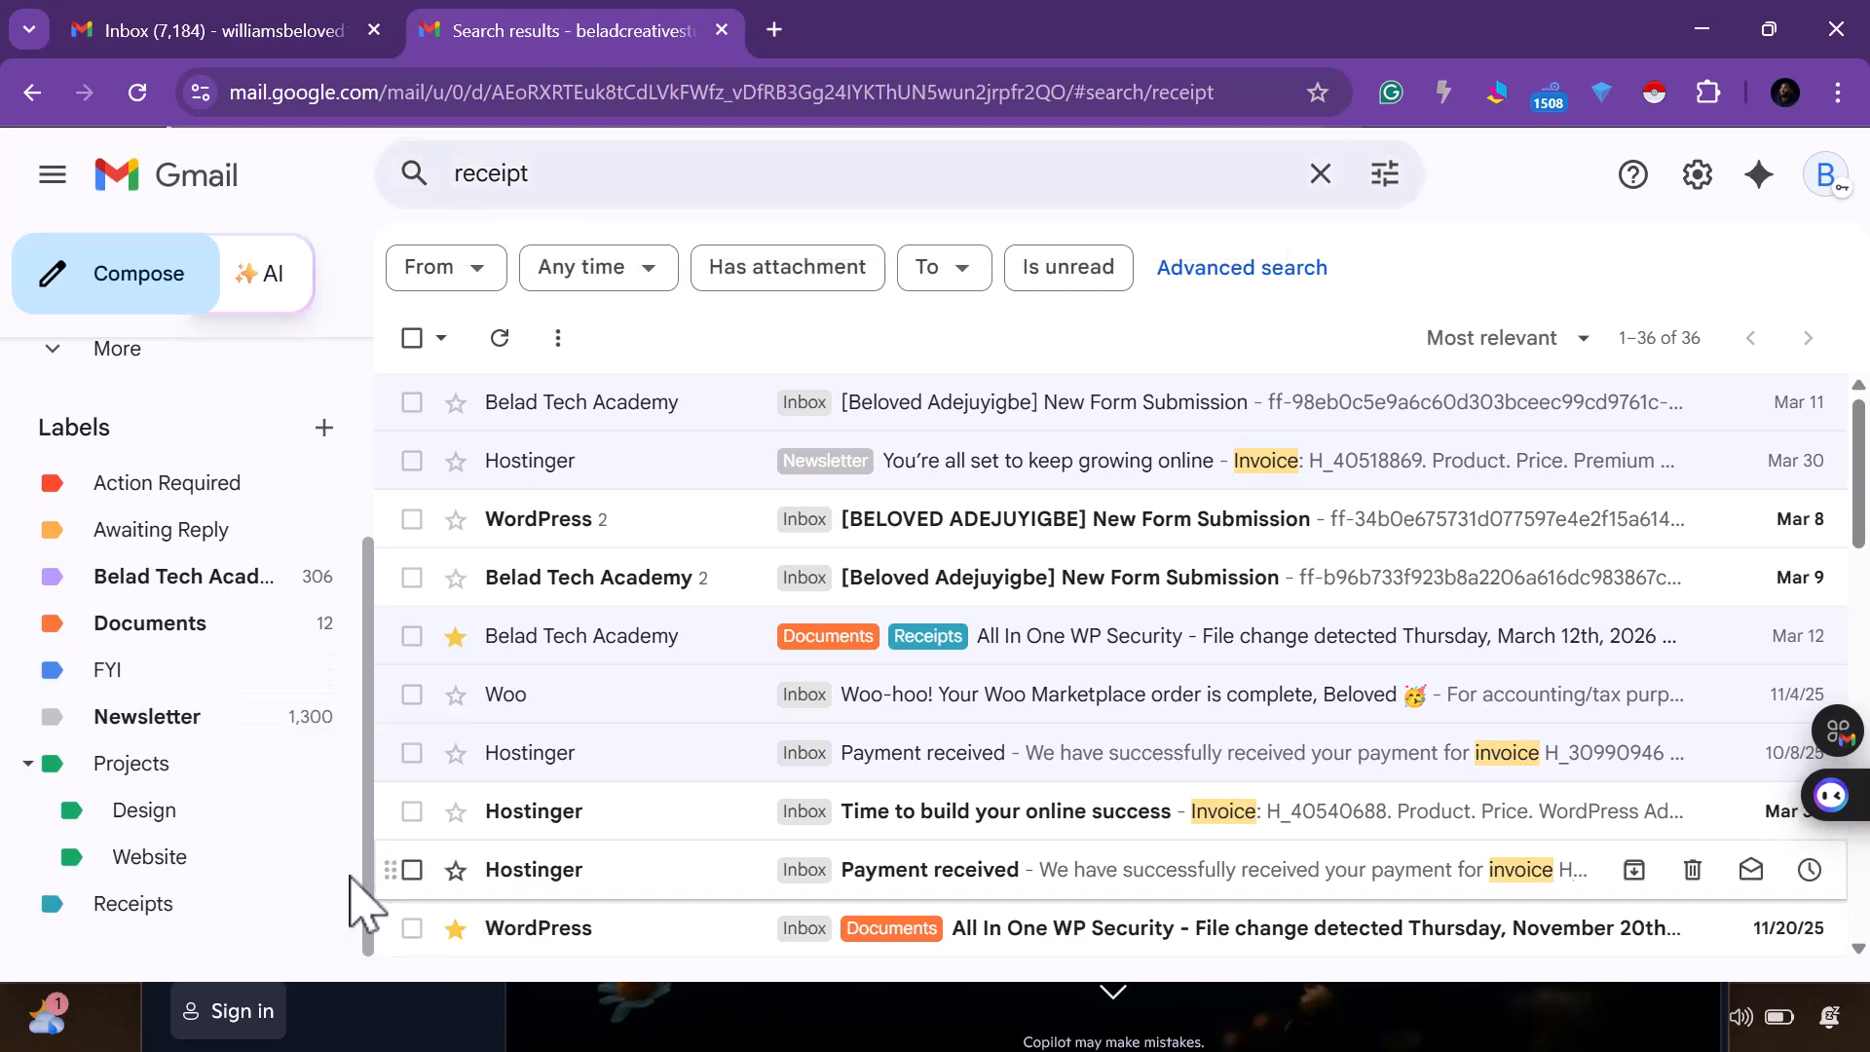
# Open the Receipts, Newsletter and Documents labels in turn, look through the Documents messages, and return to the inbox
pyautogui.click(201, 910)
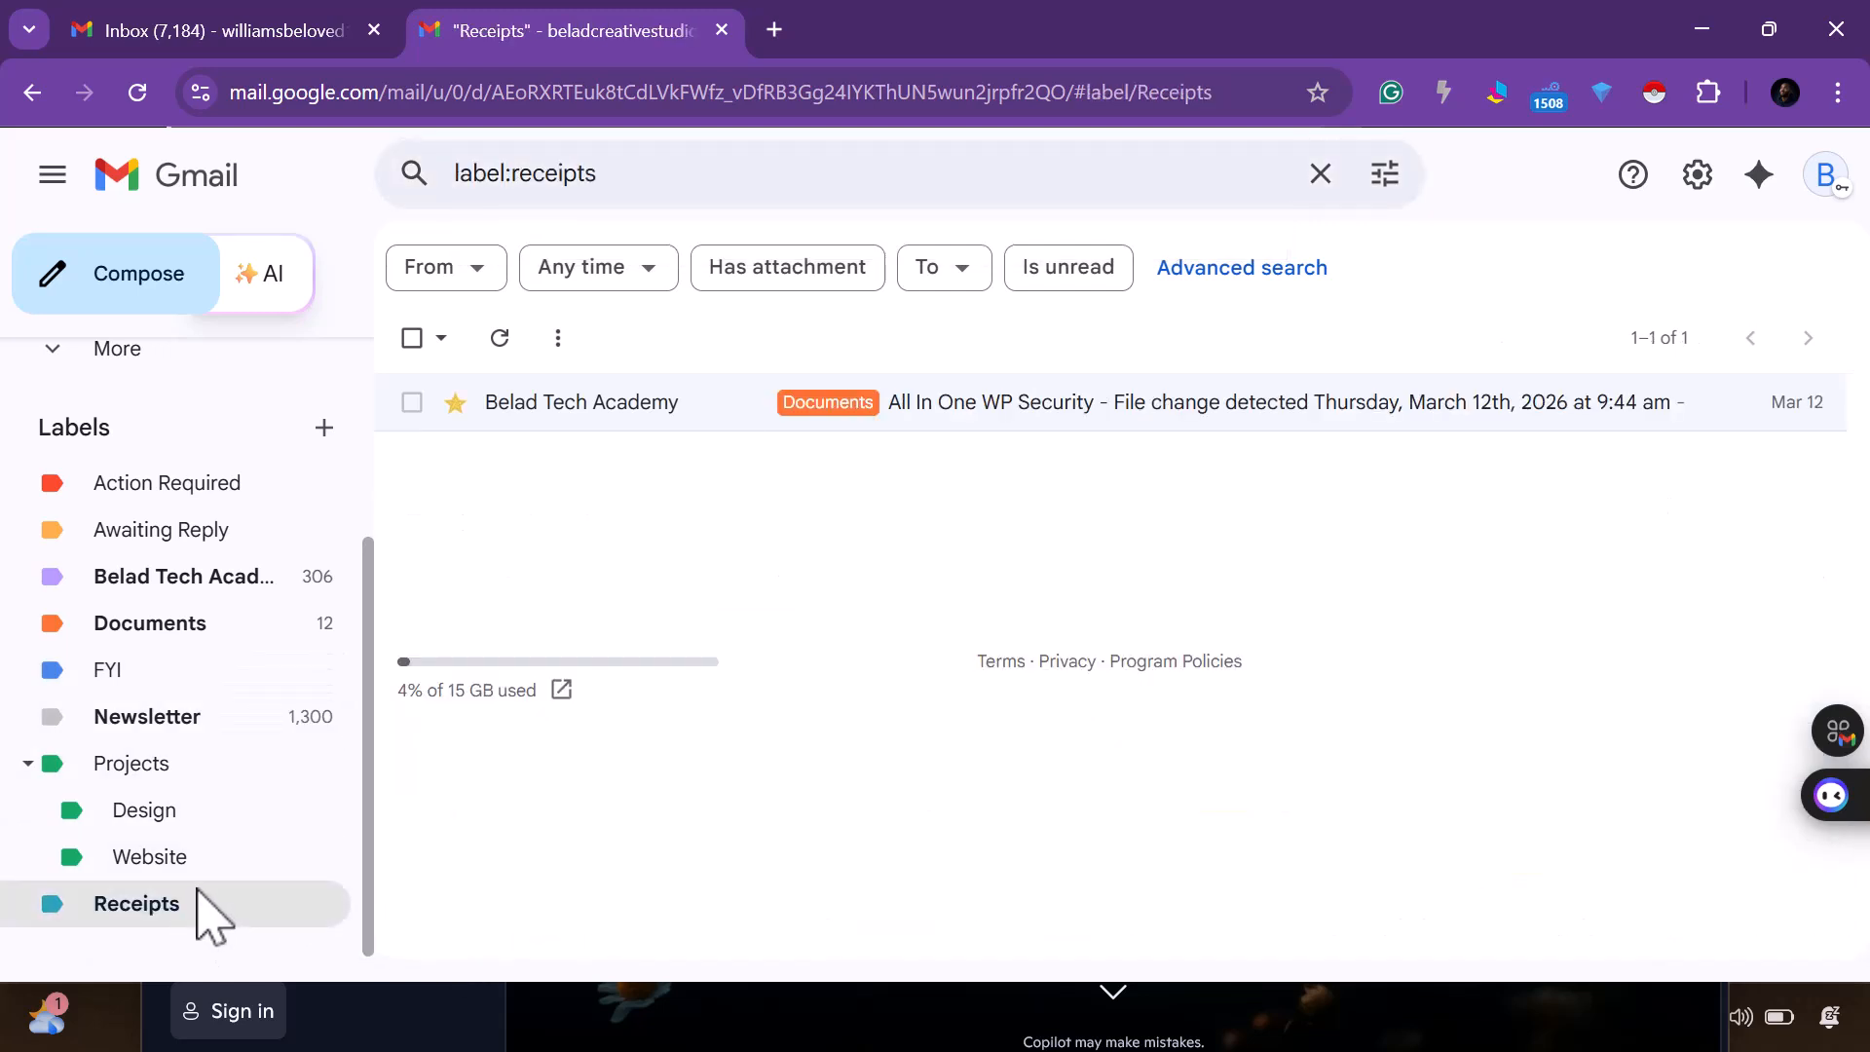
pyautogui.click(189, 714)
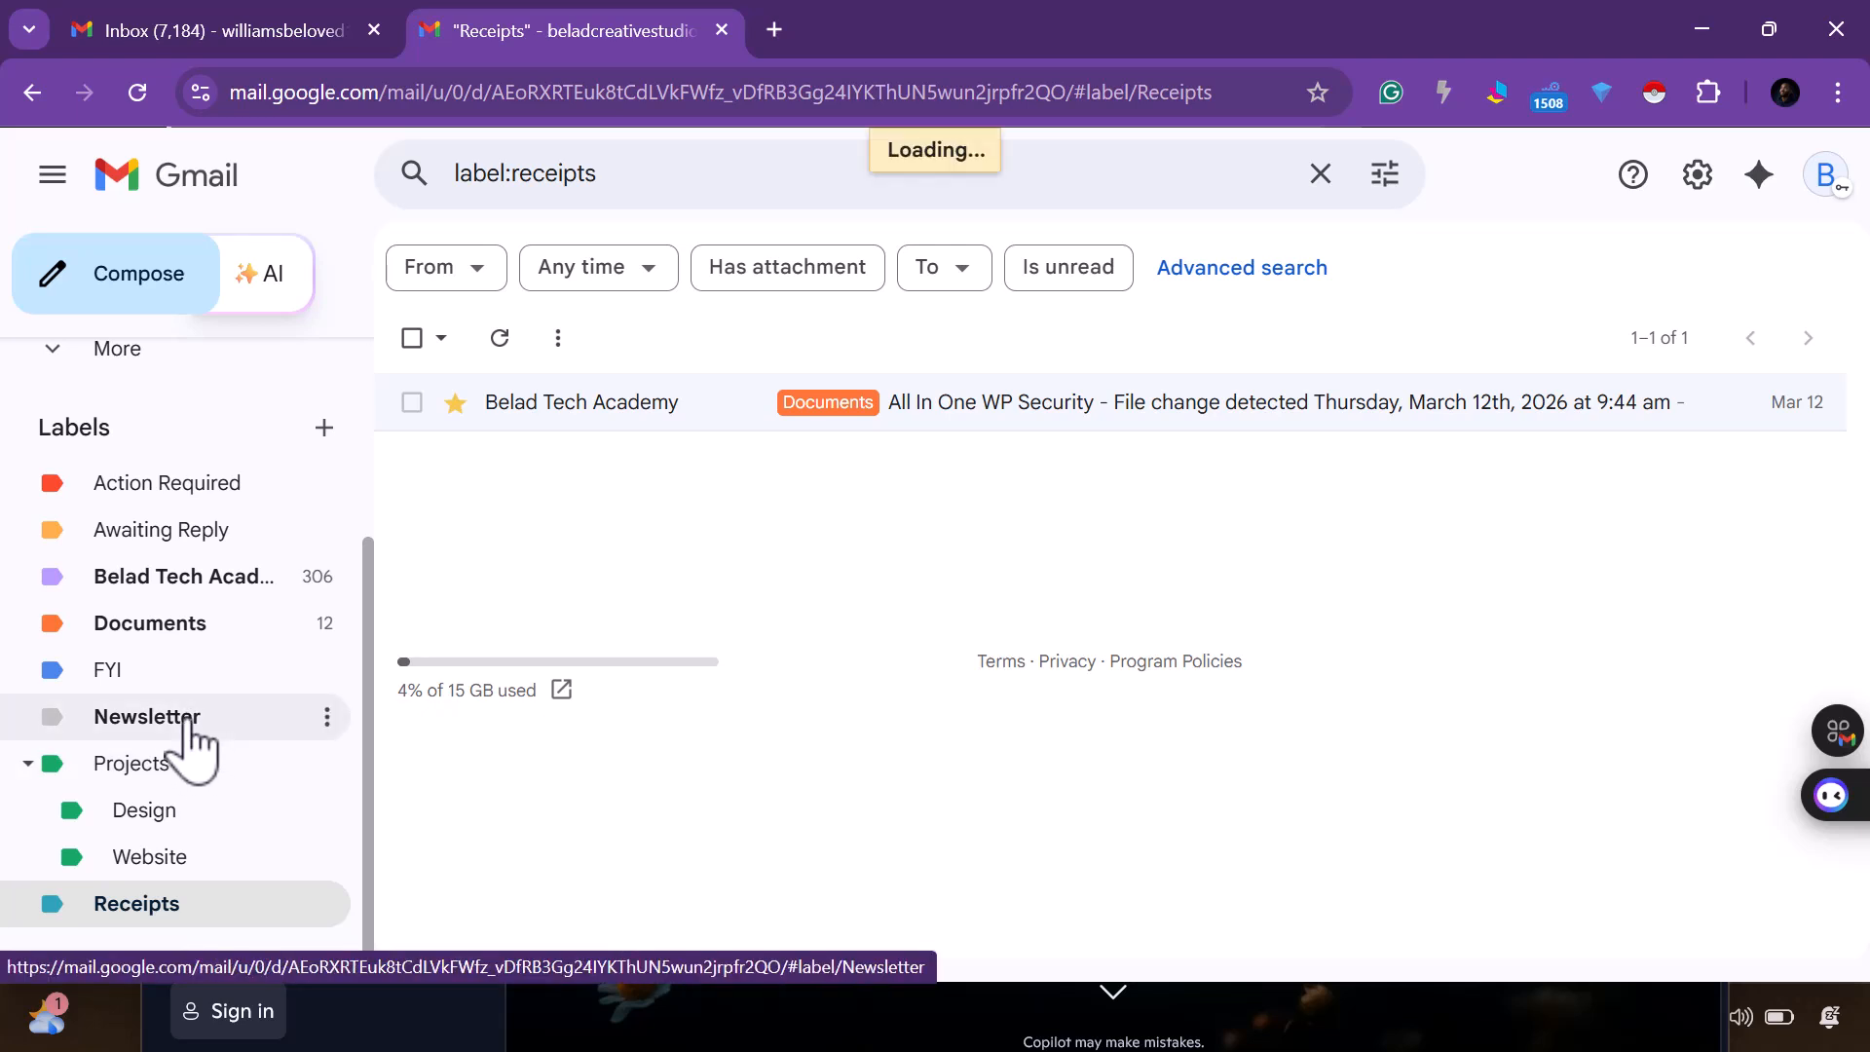
pyautogui.click(199, 638)
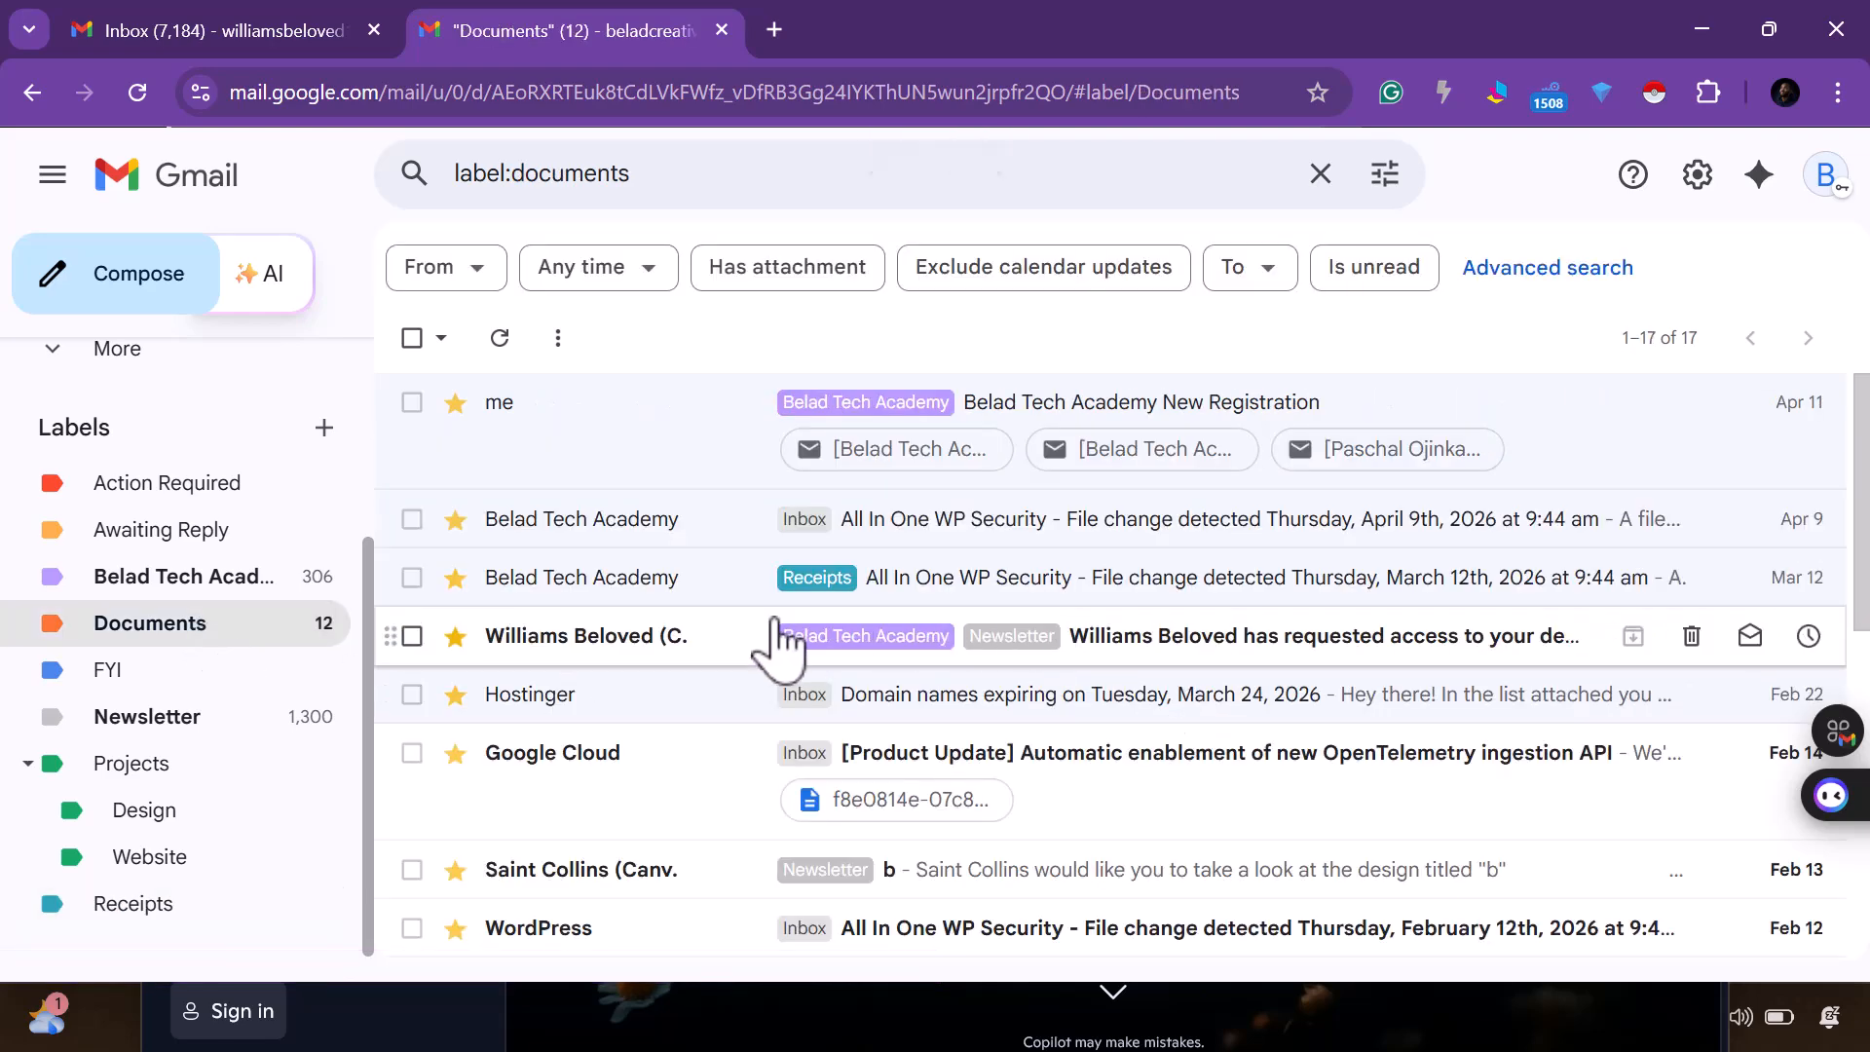
pyautogui.scroll(-3, 834, 643)
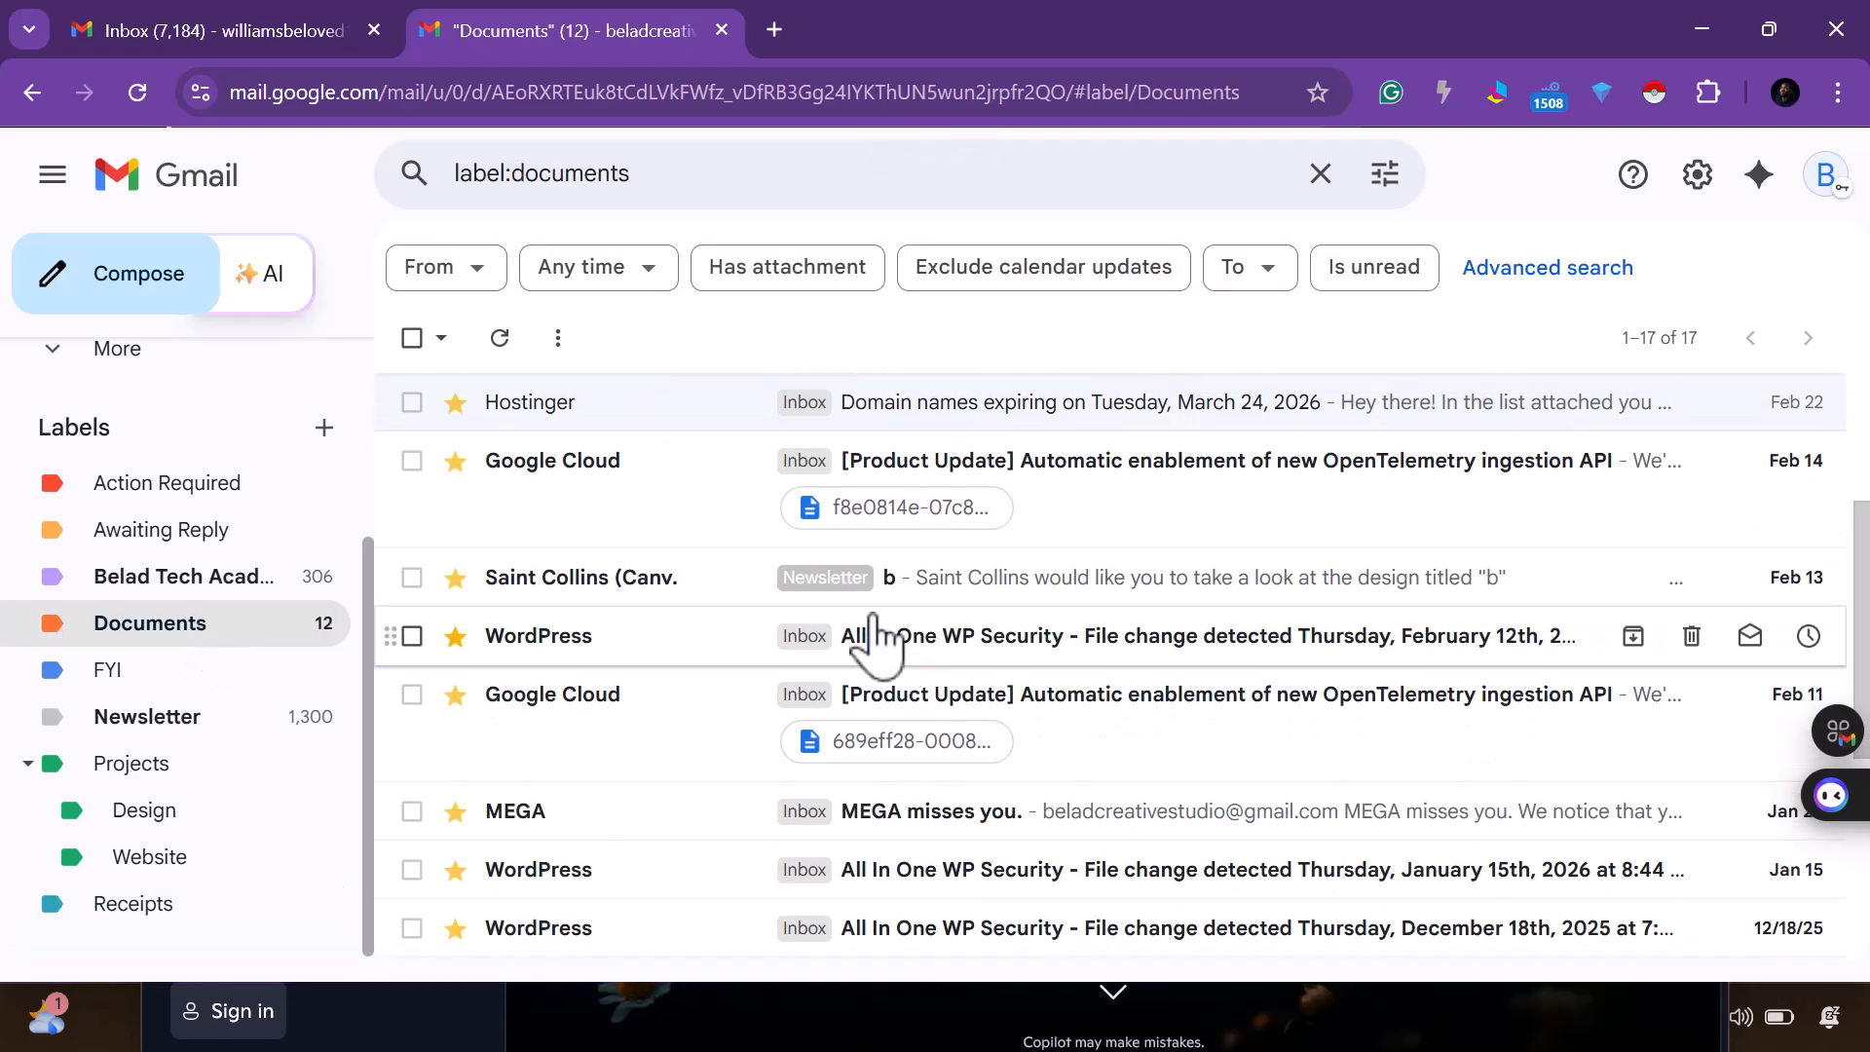
pyautogui.scroll(2, 886, 643)
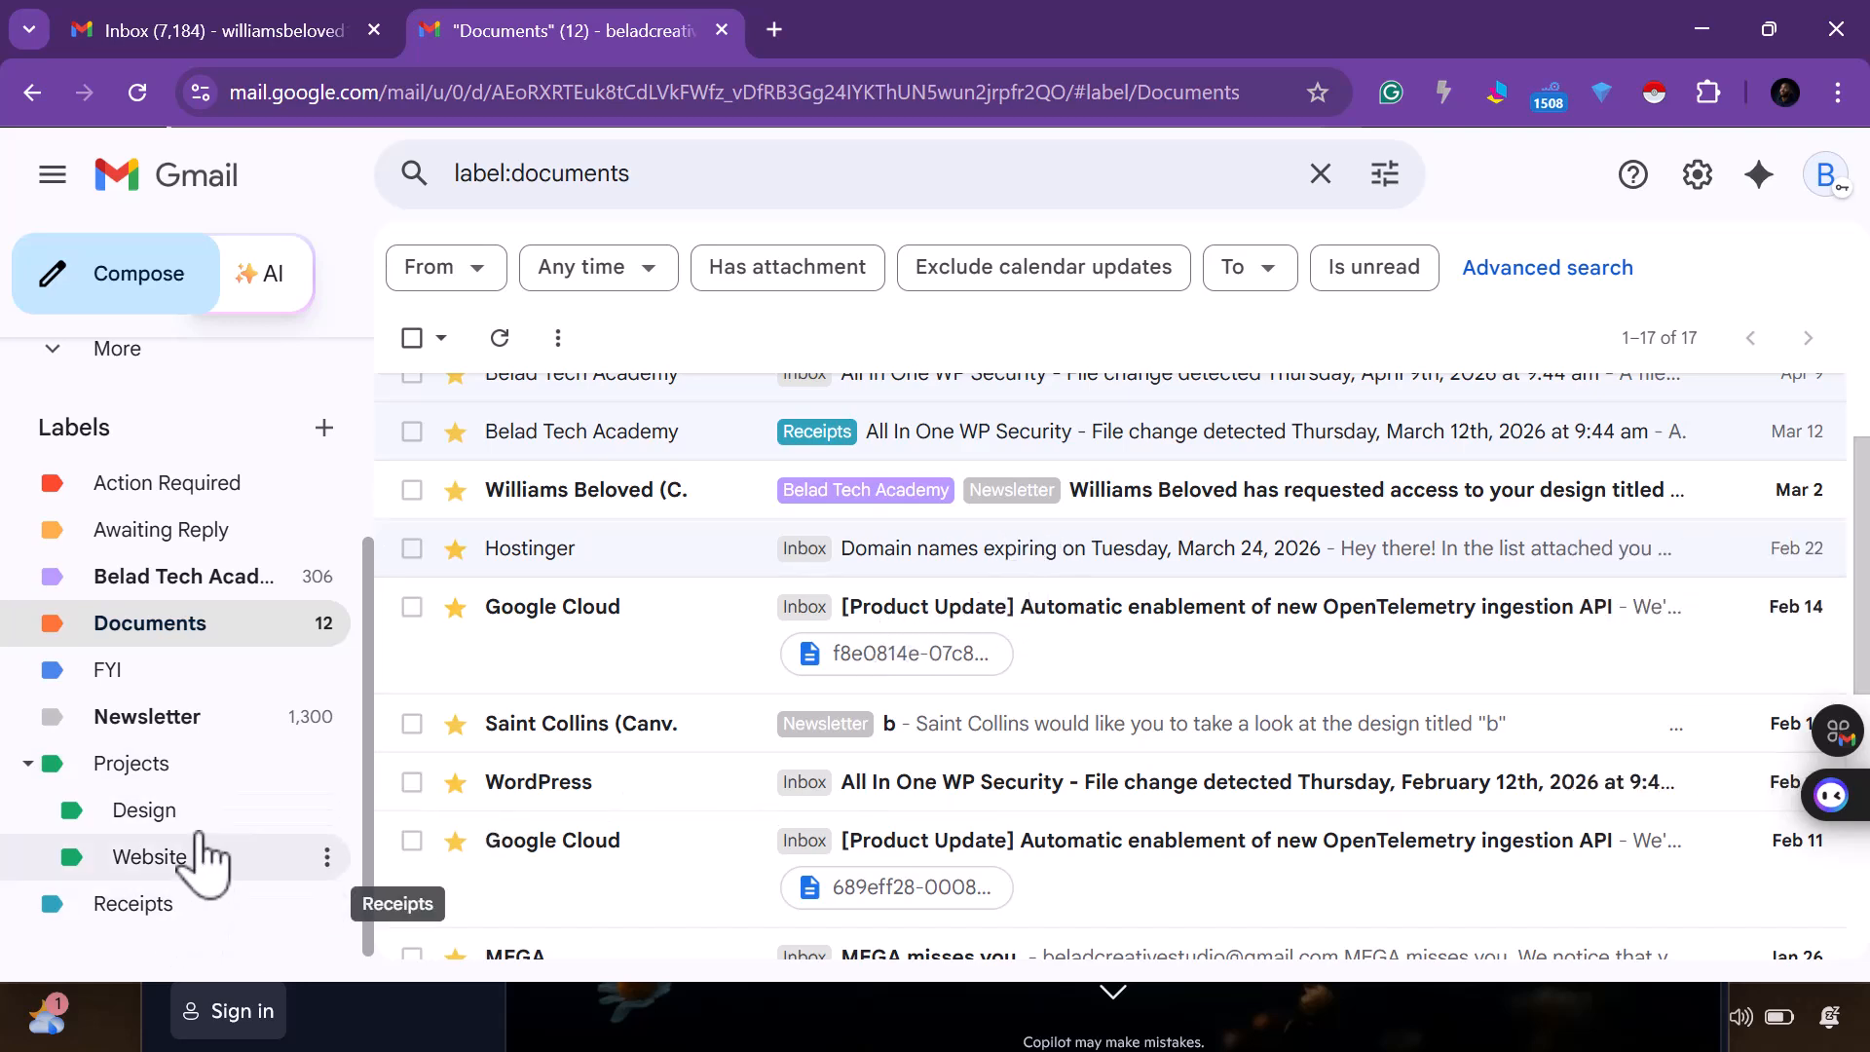
pyautogui.scroll(3, 214, 555)
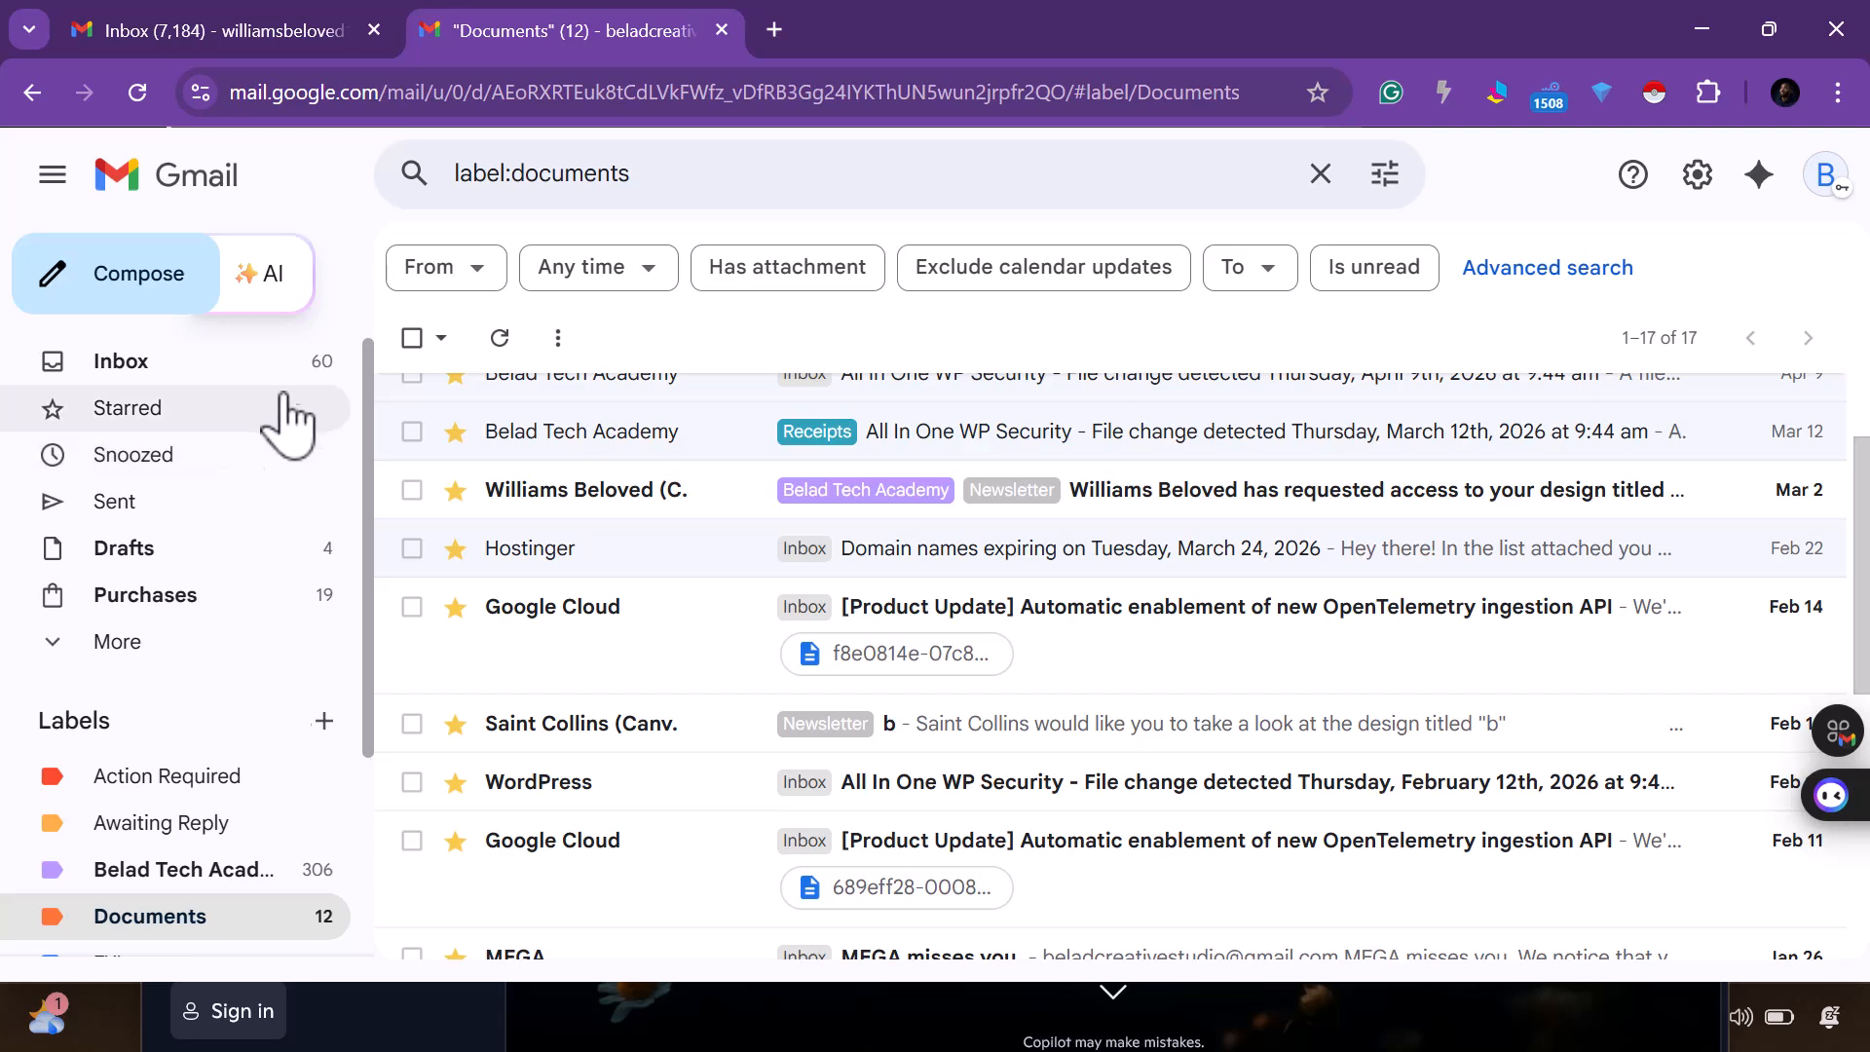
pyautogui.click(305, 380)
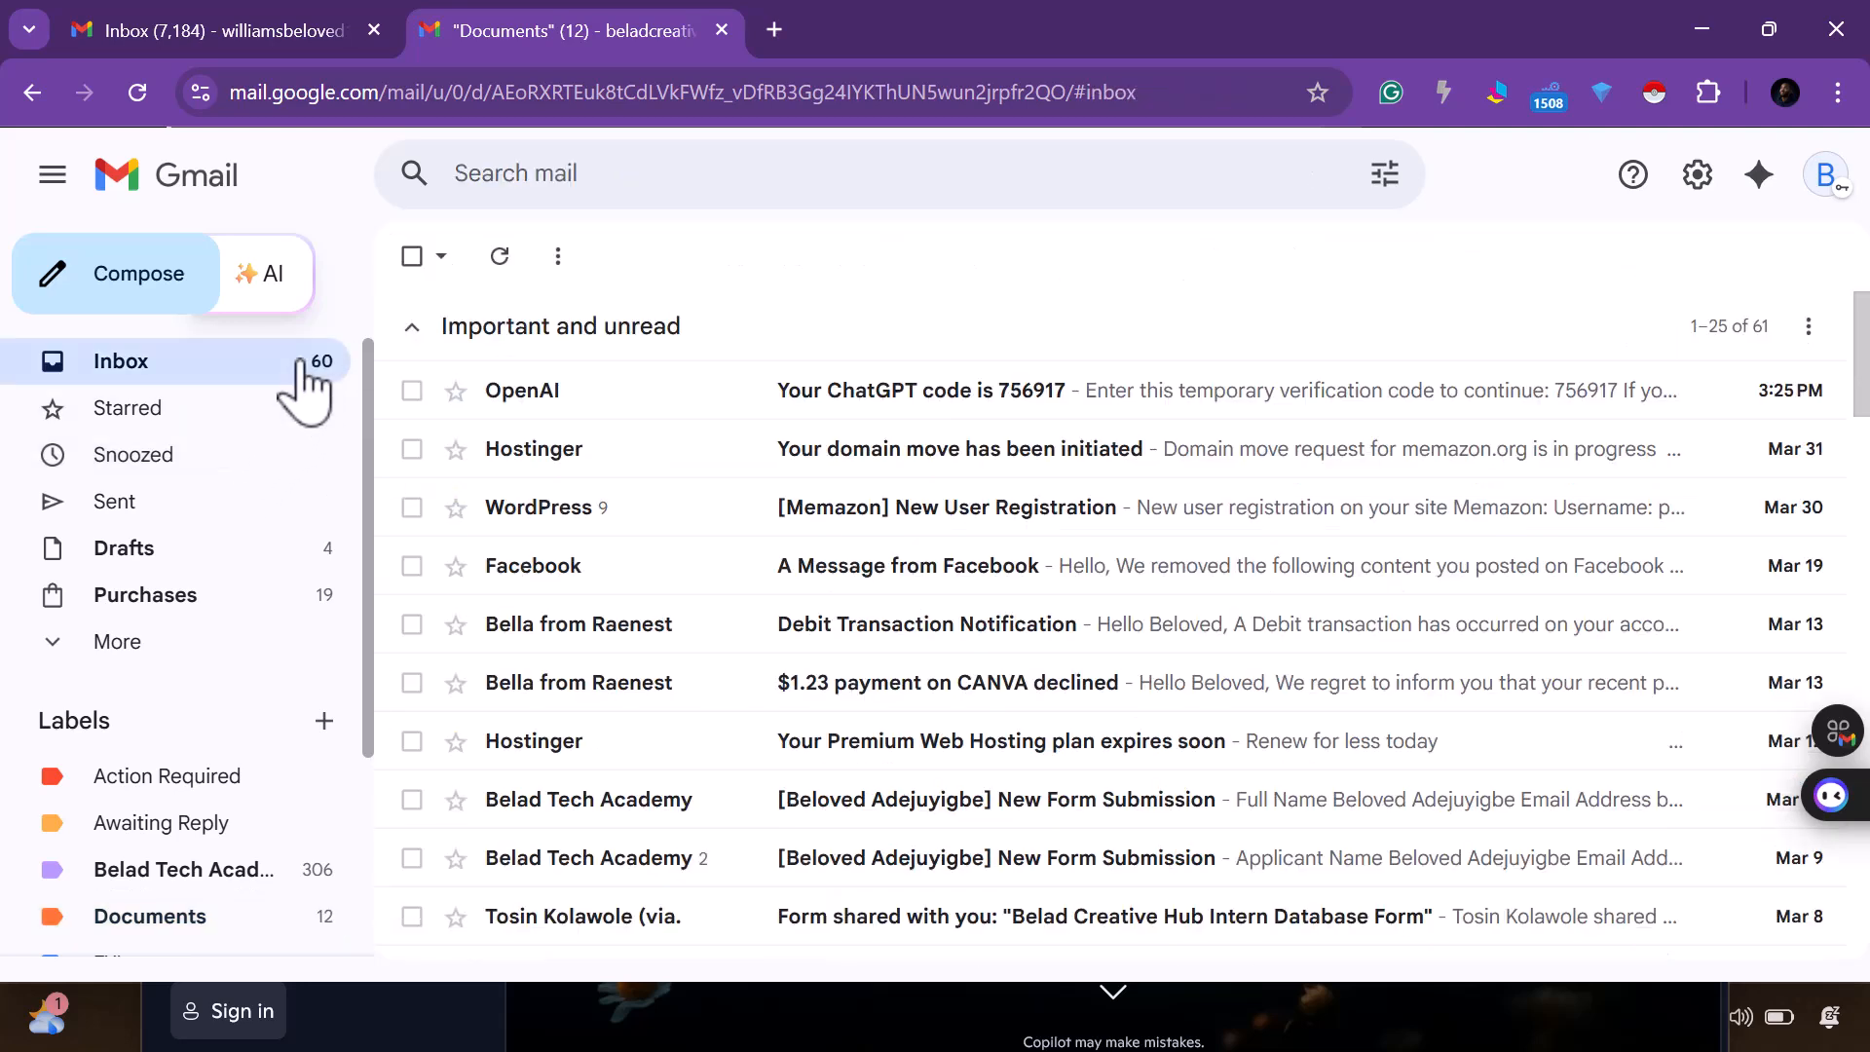
# Start another filter for messages that have only the word "receipt" and include an attachment
pyautogui.click(1385, 174)
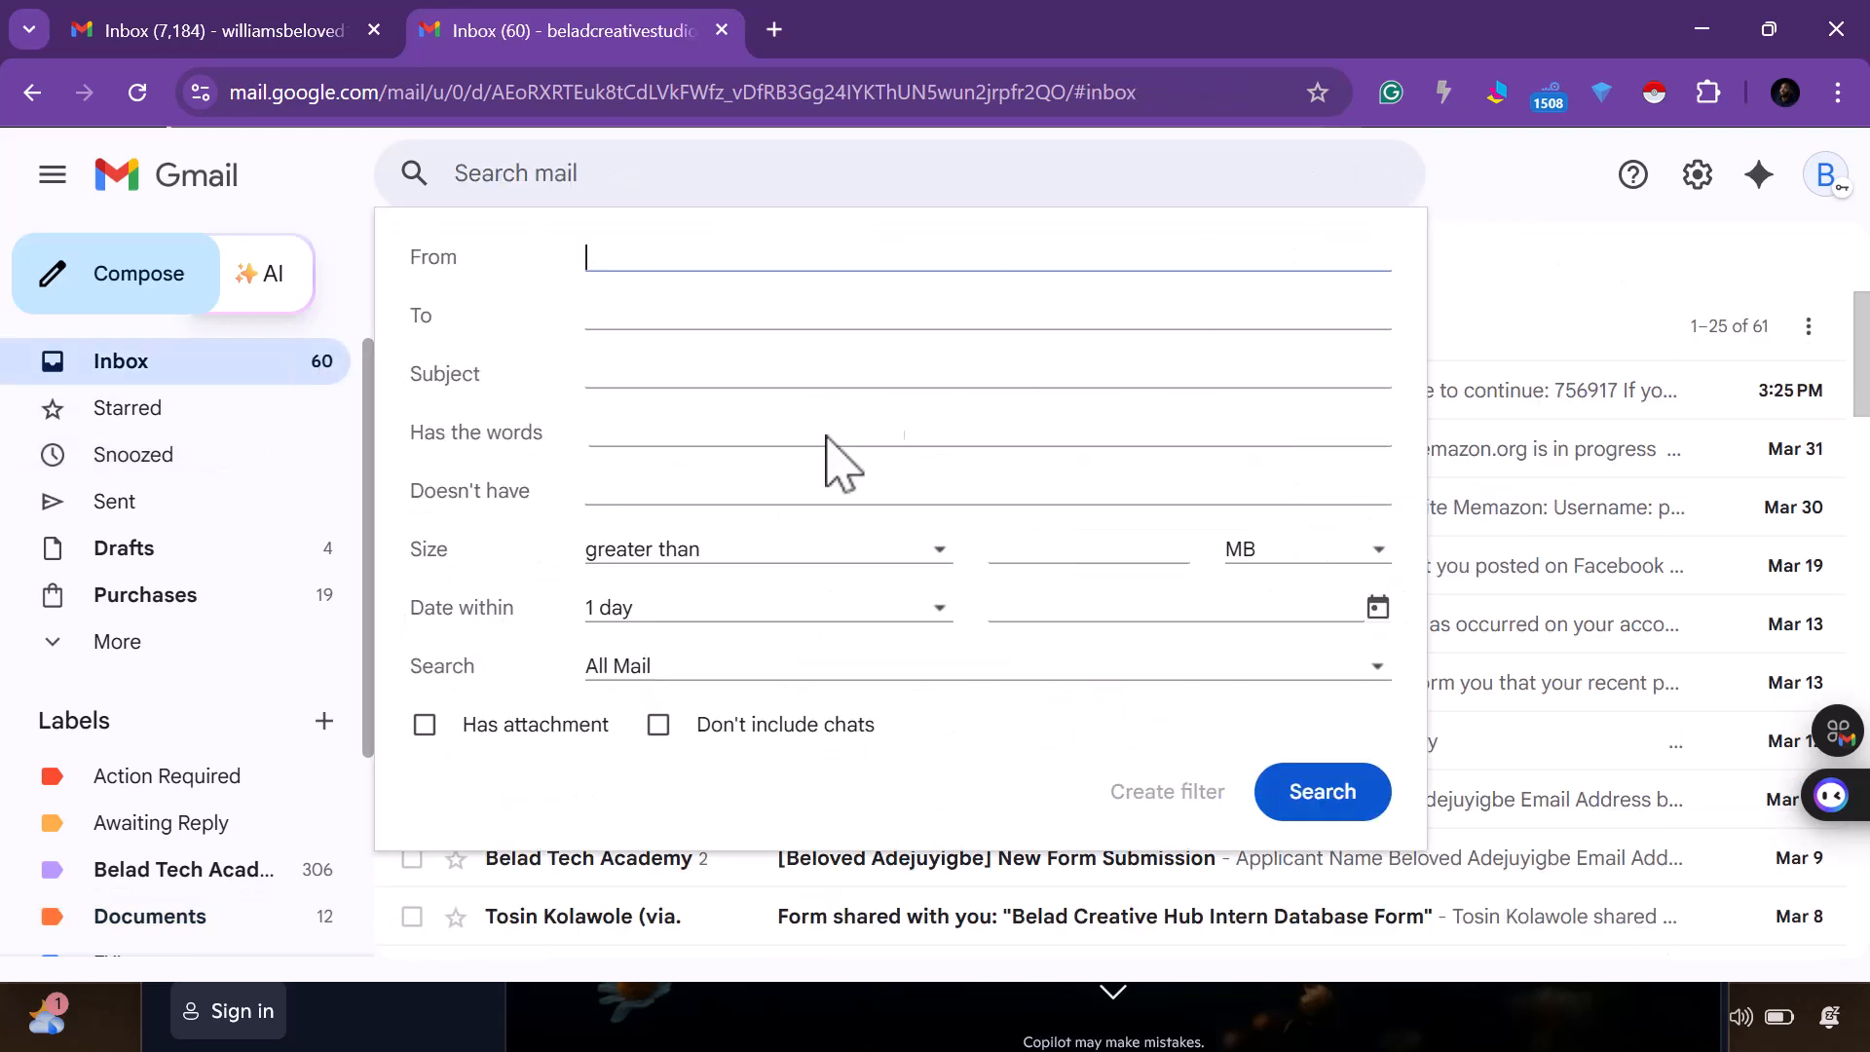
pyautogui.click(607, 433)
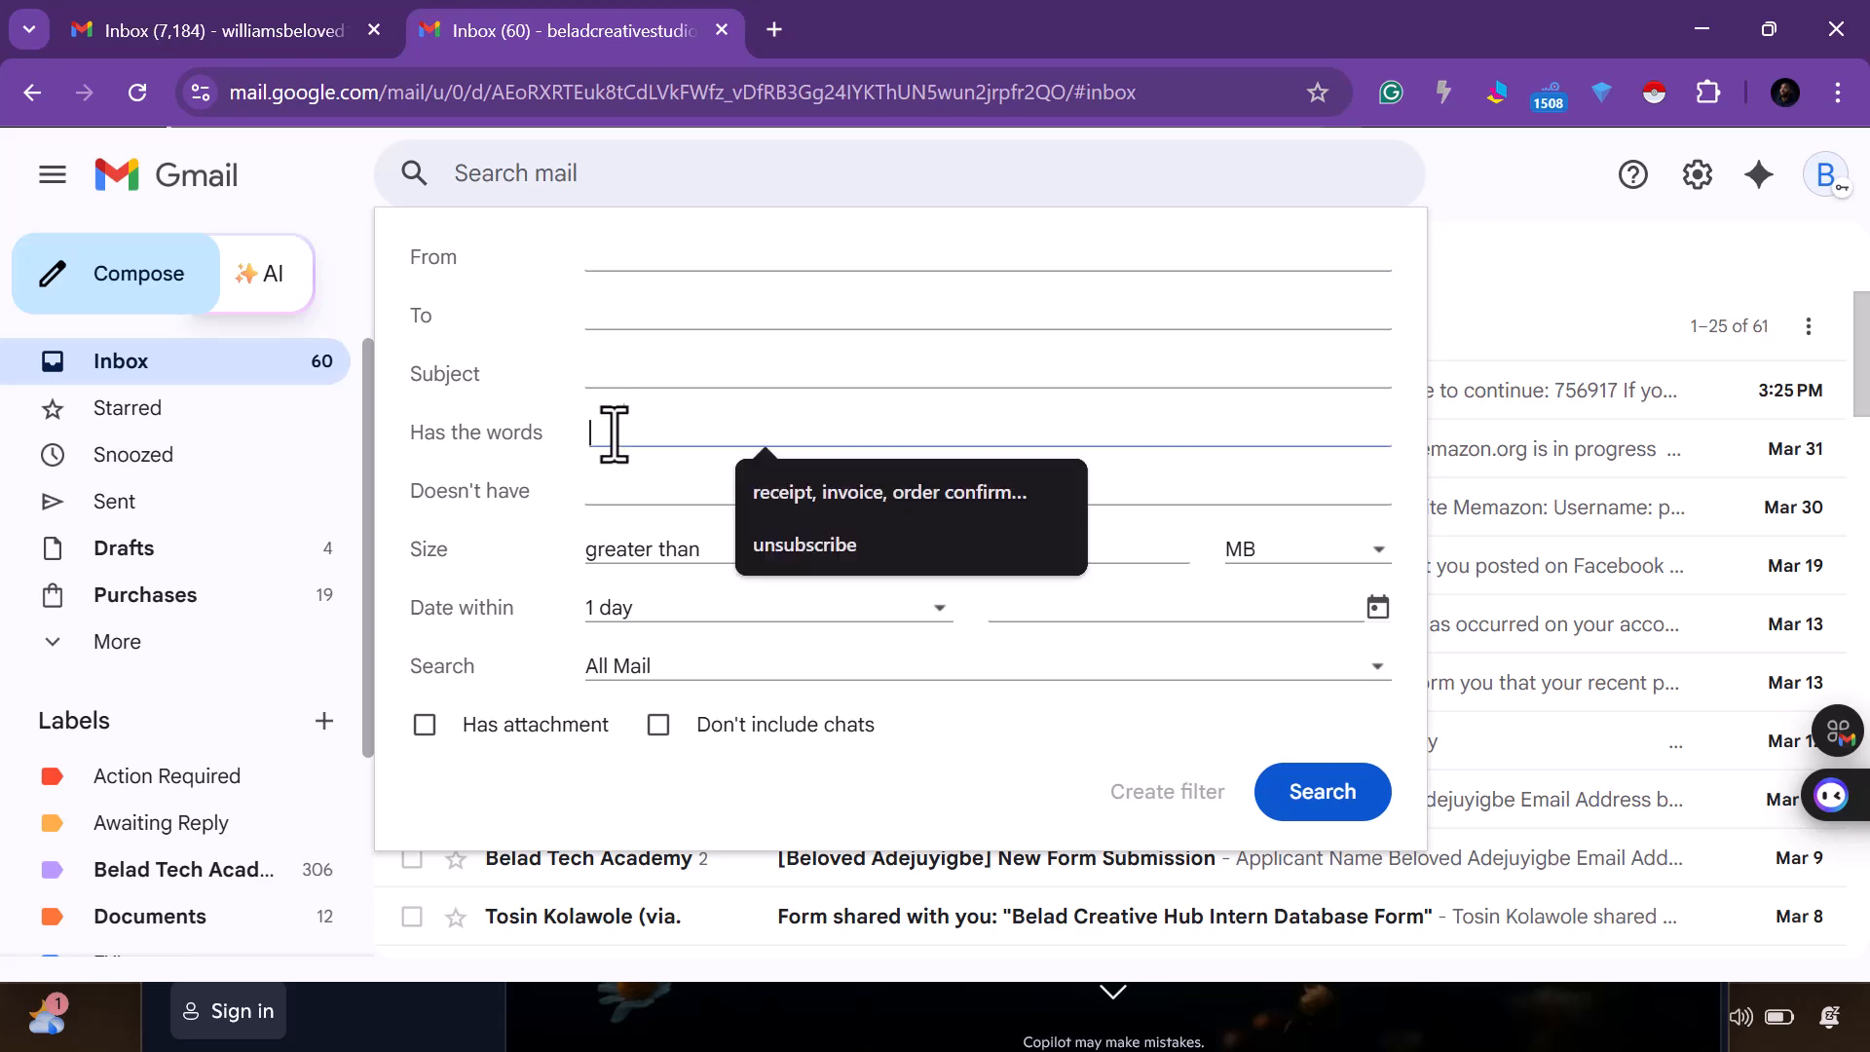
pyautogui.click(849, 498)
pyautogui.moveTo(701, 443); pyautogui.dragTo(645, 448)
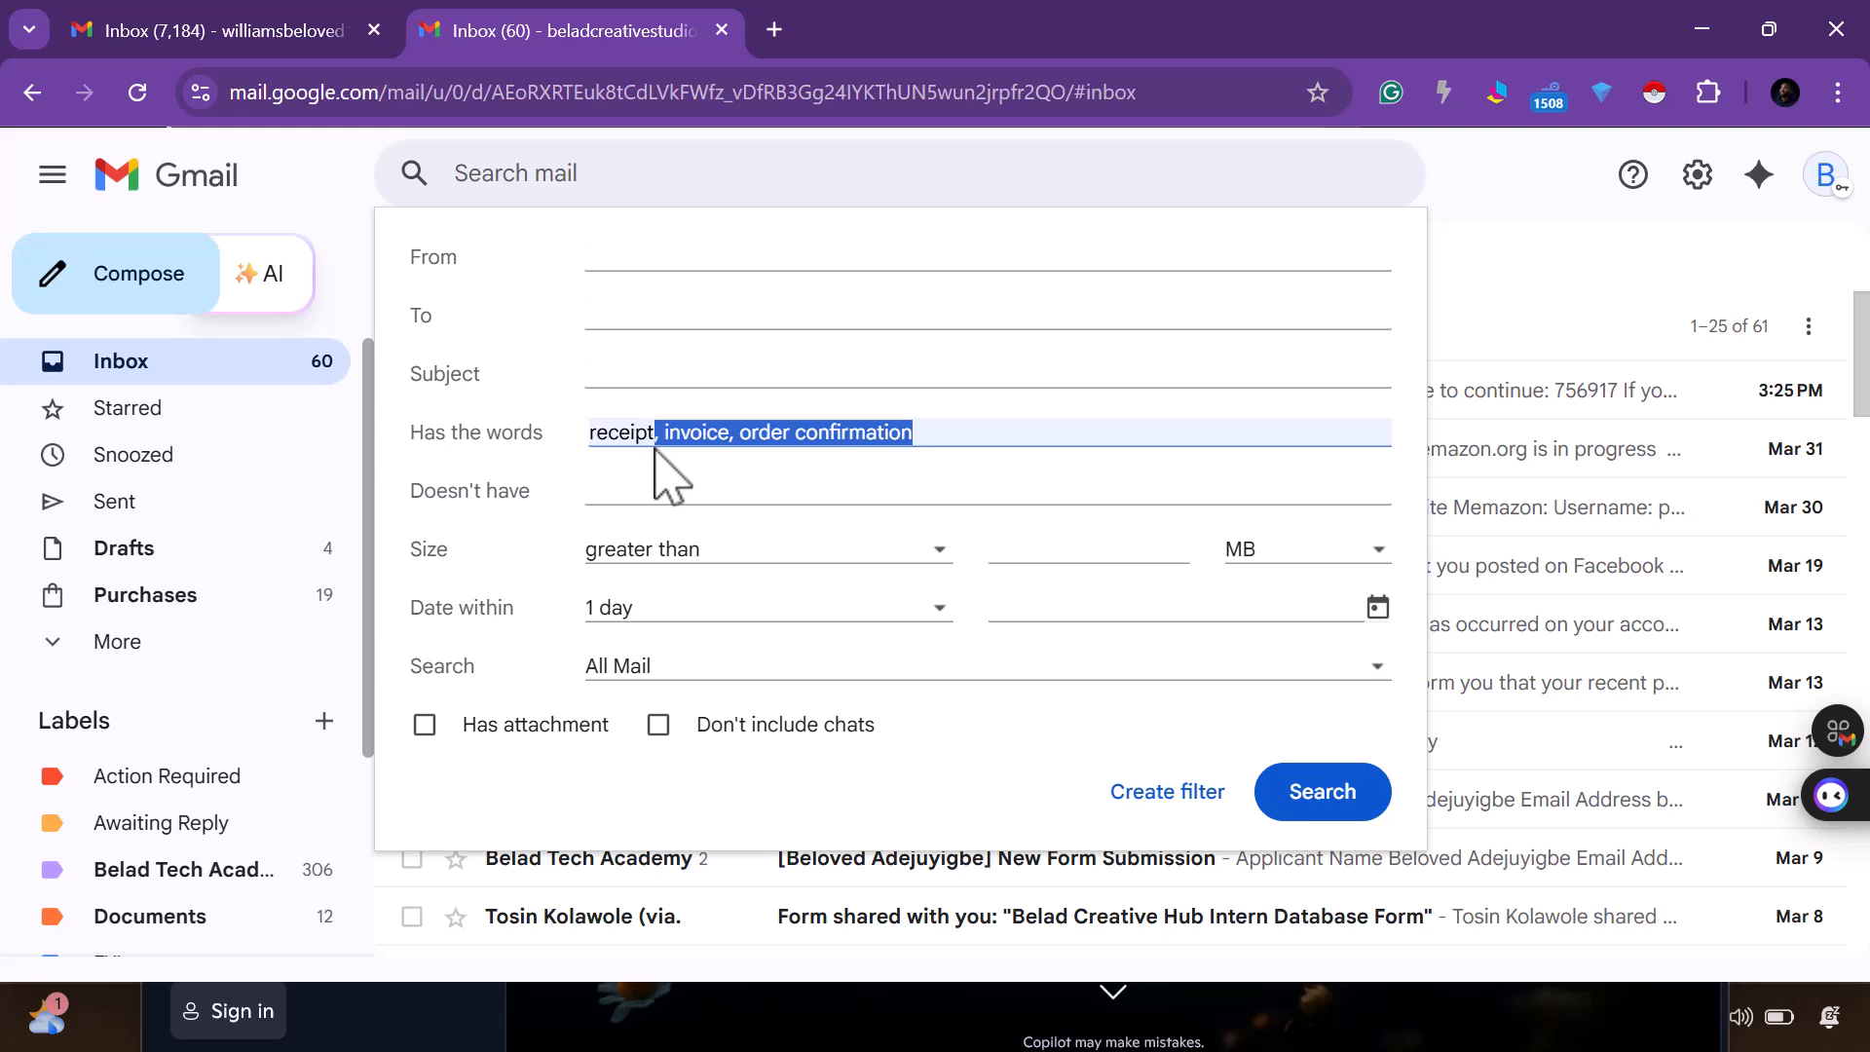
pyautogui.rightClick(714, 445)
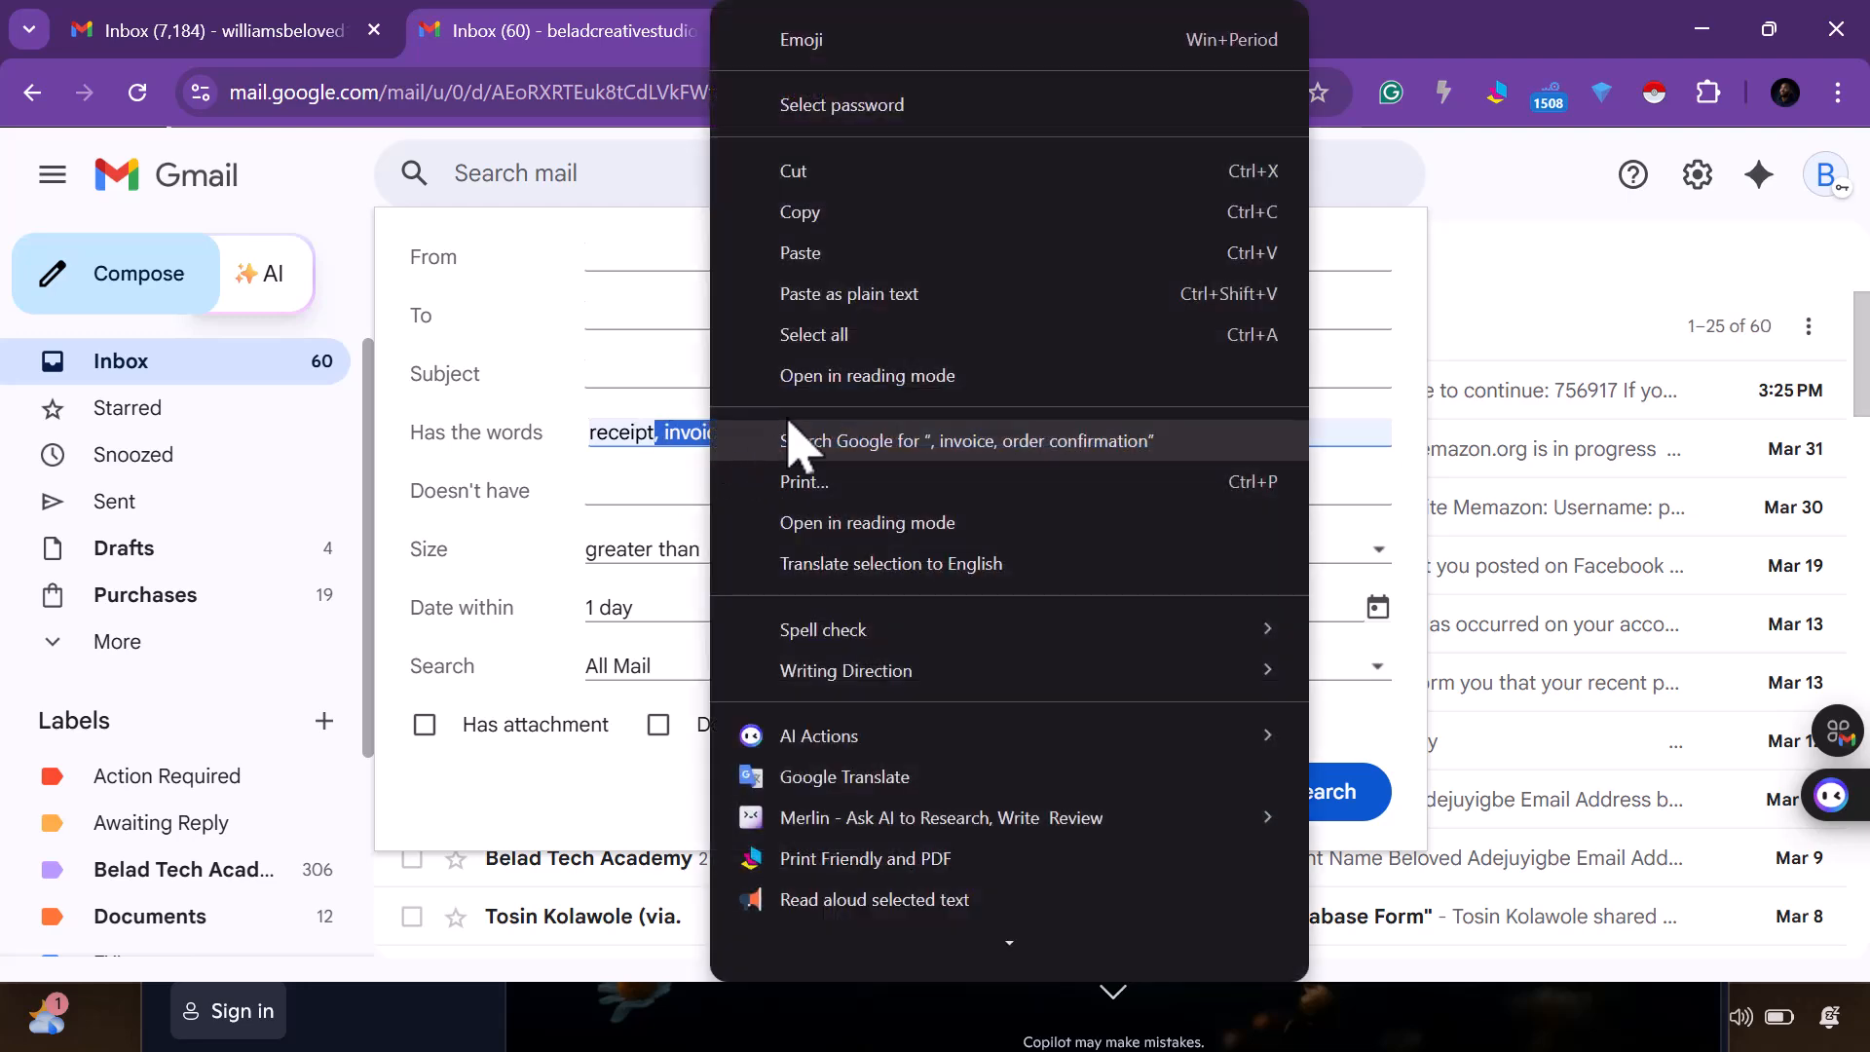
pyautogui.click(863, 173)
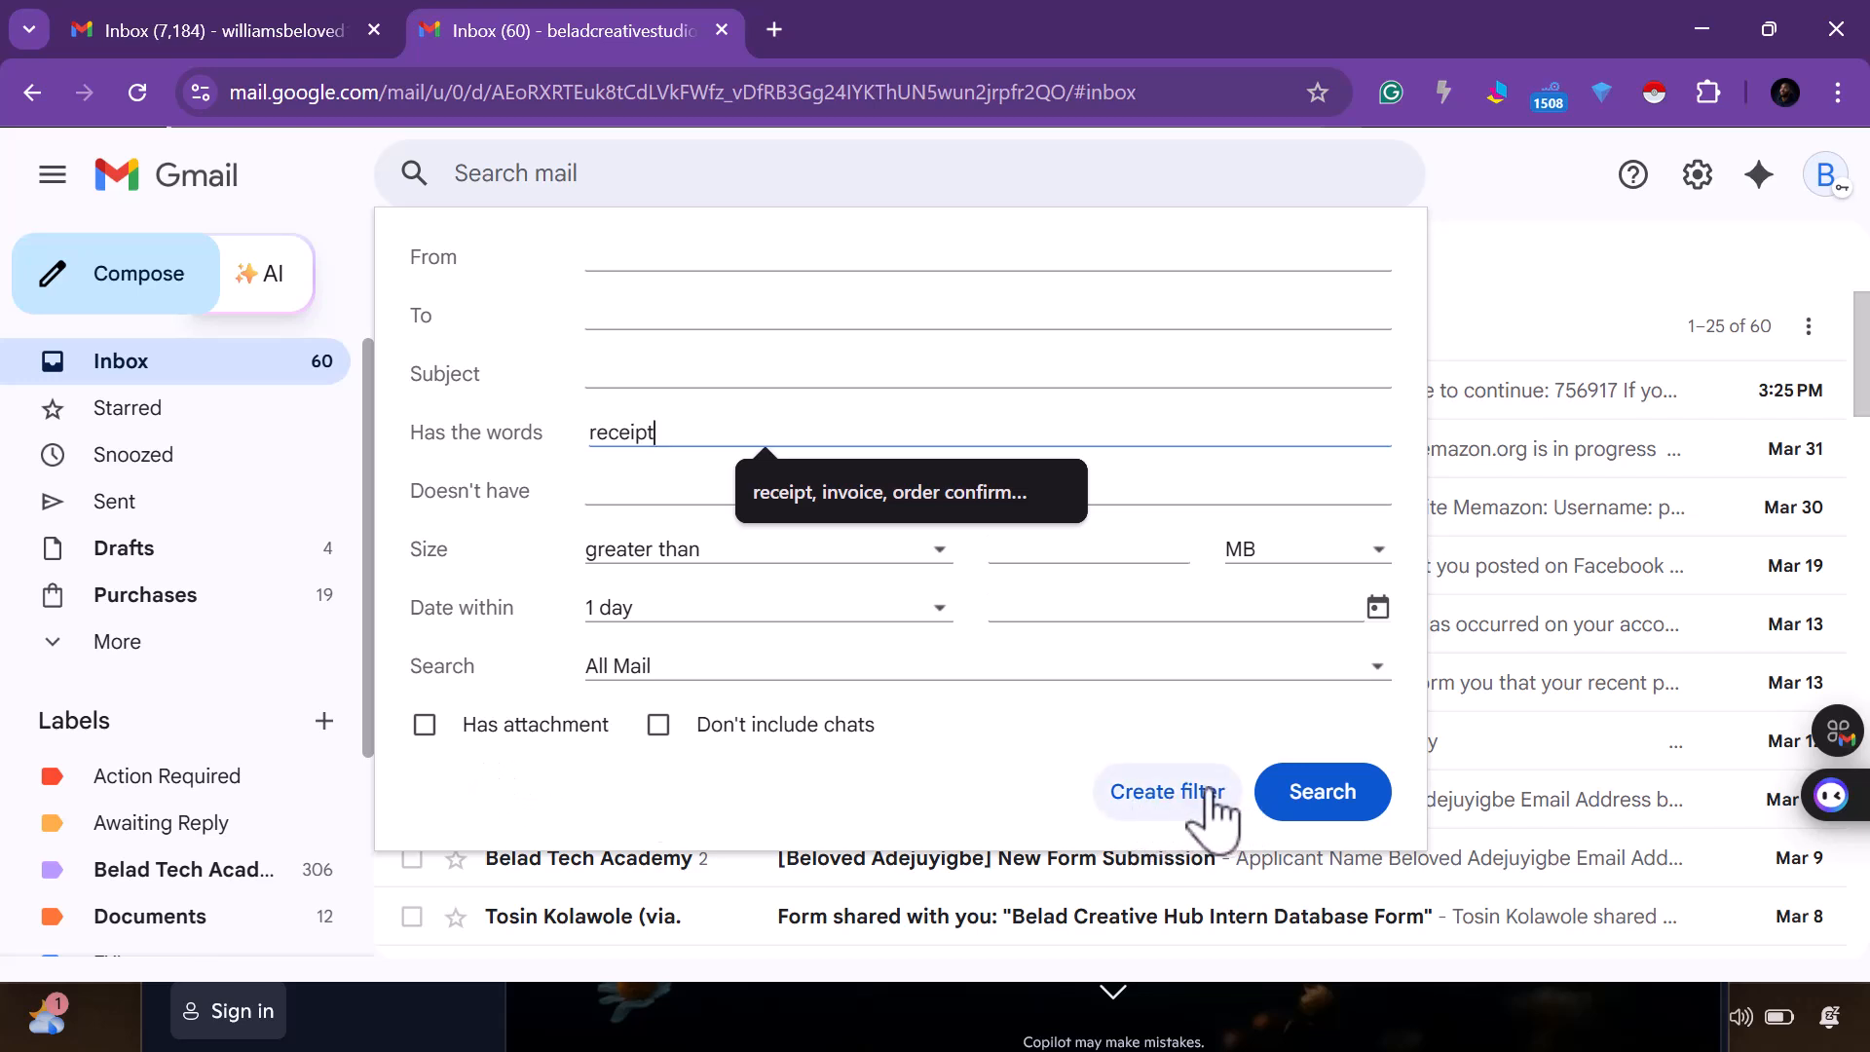
pyautogui.click(428, 730)
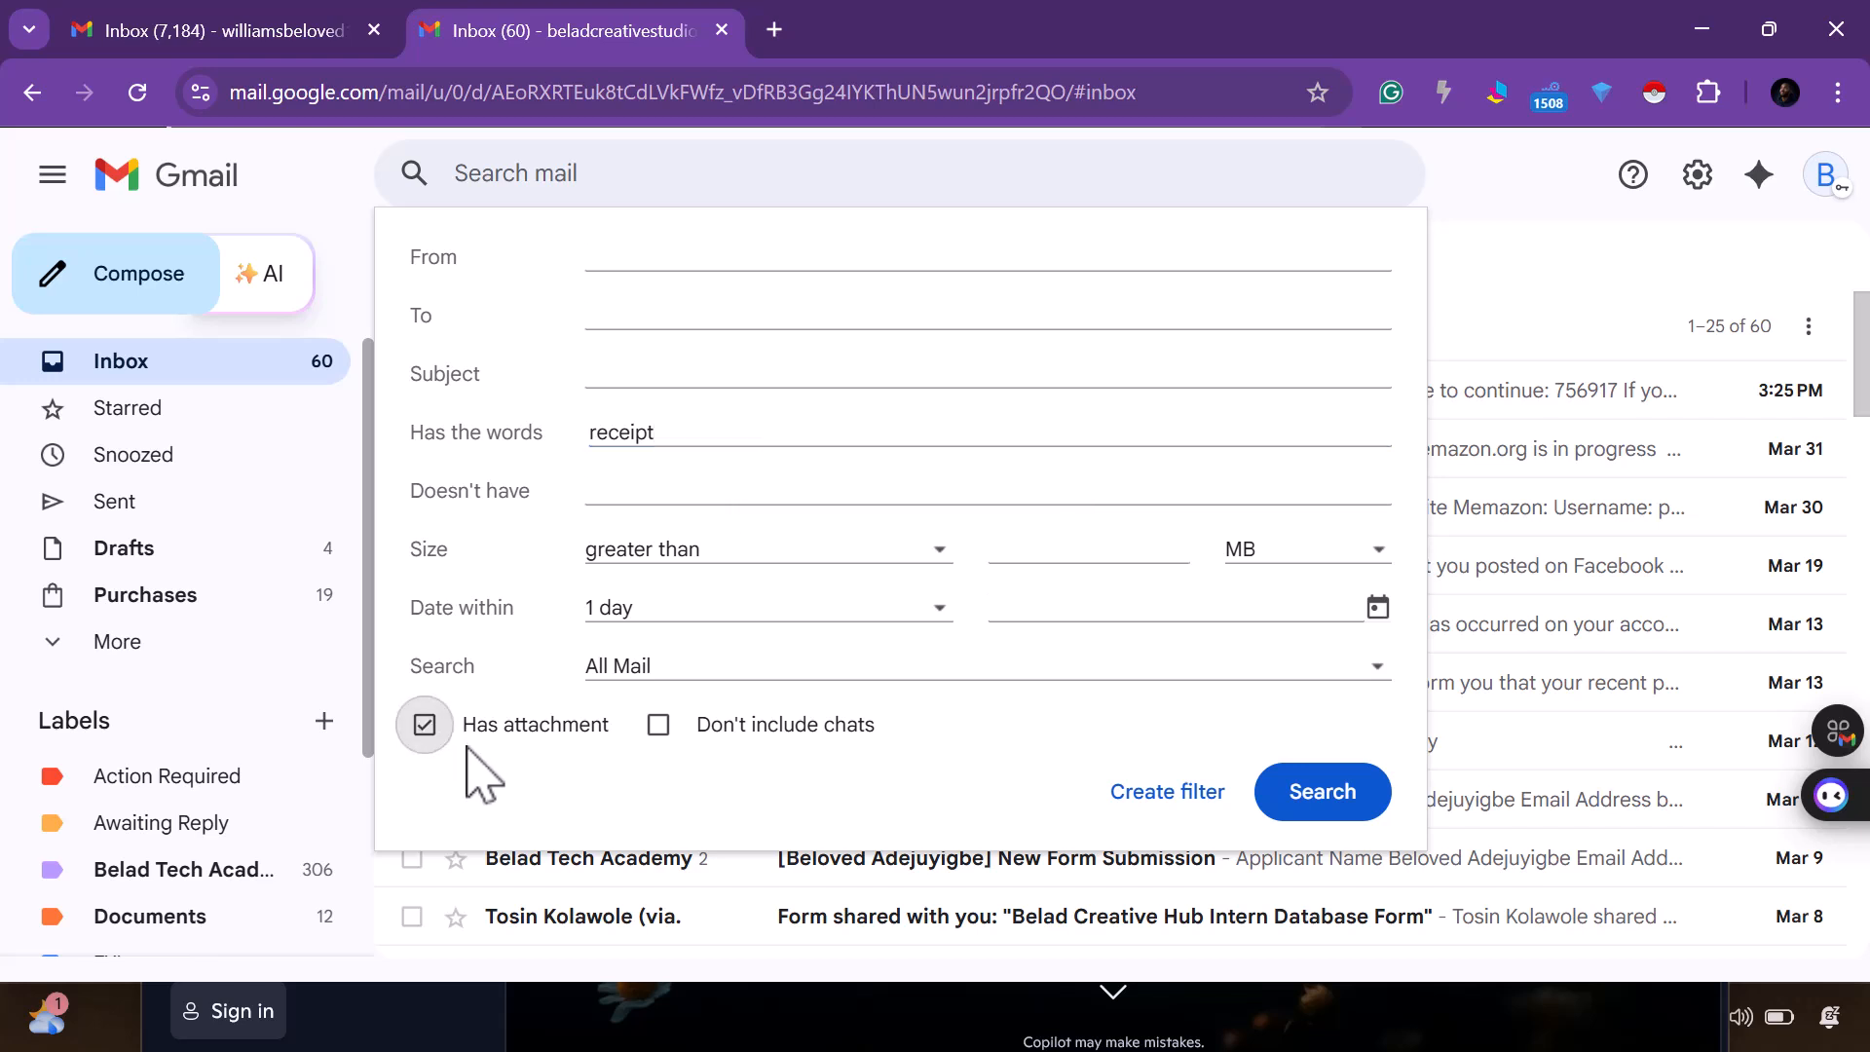
pyautogui.click(1147, 793)
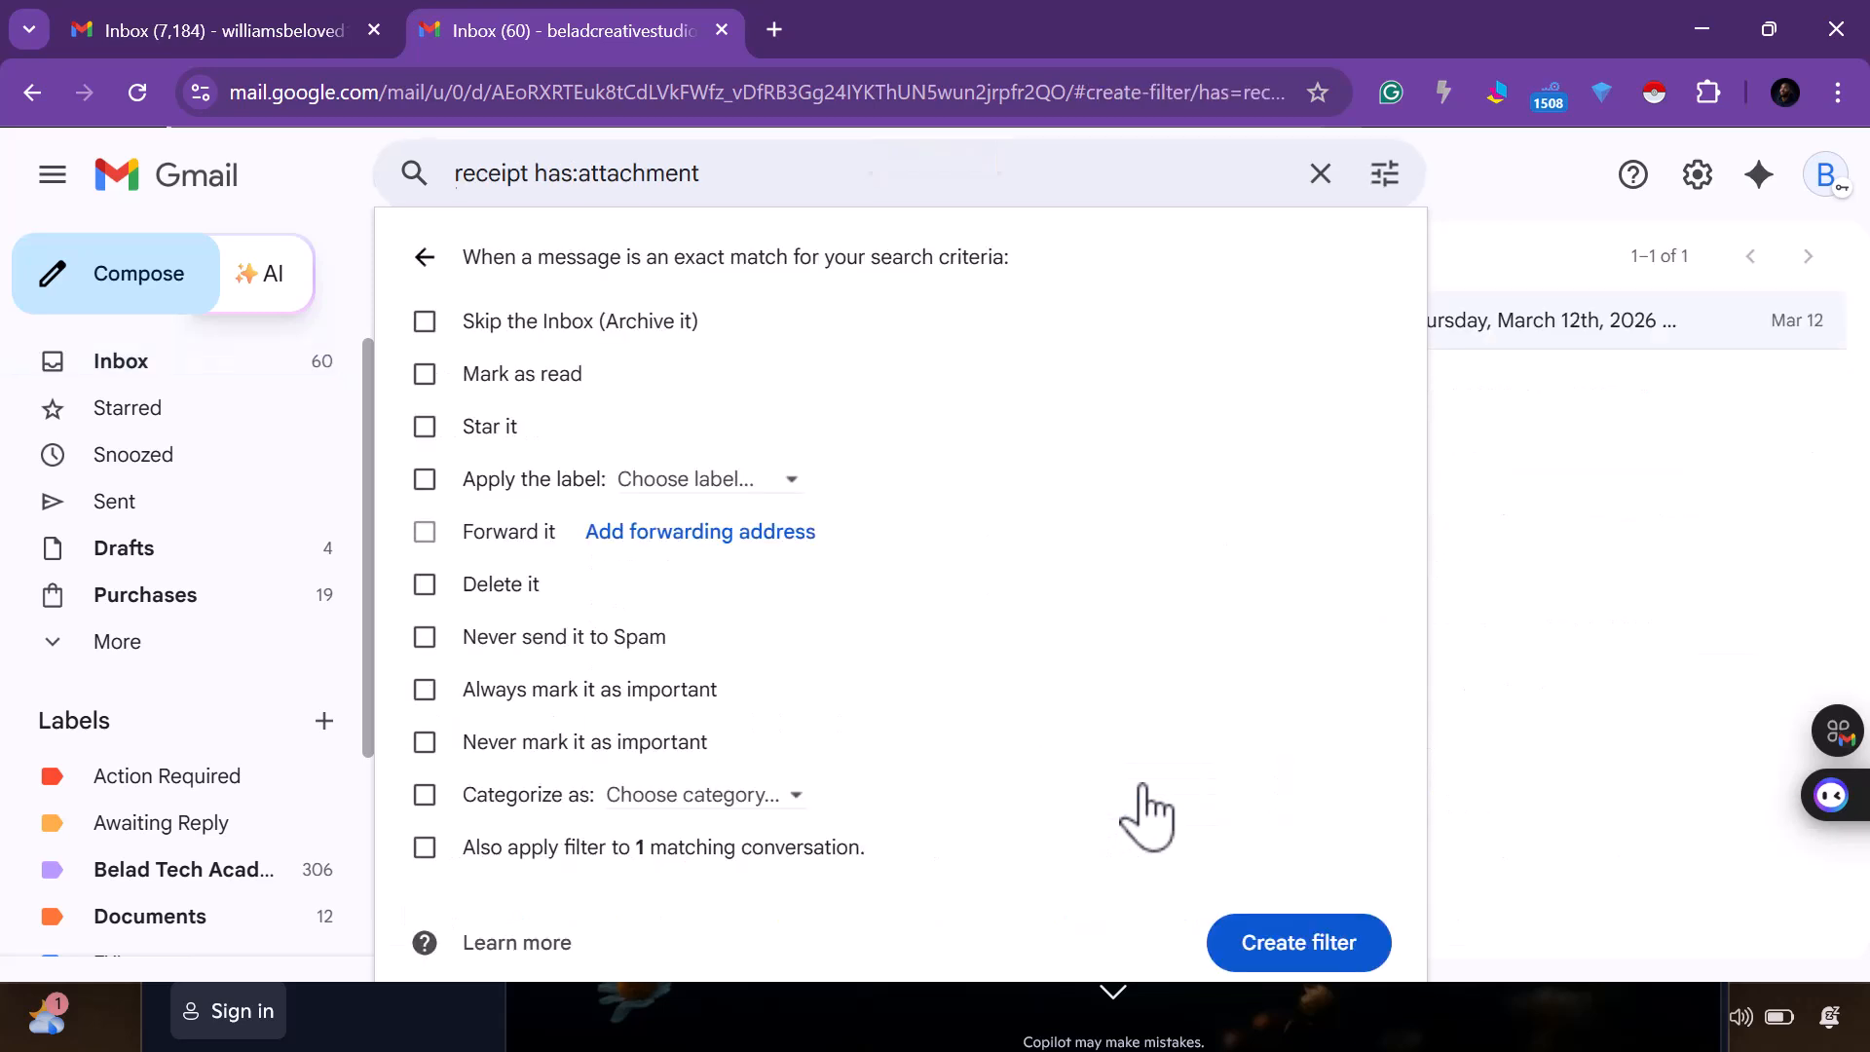
# Set the filter to skip the inbox, apply the Receipts label and include the matching conversation, create it and dismiss the notification
pyautogui.click(425, 322)
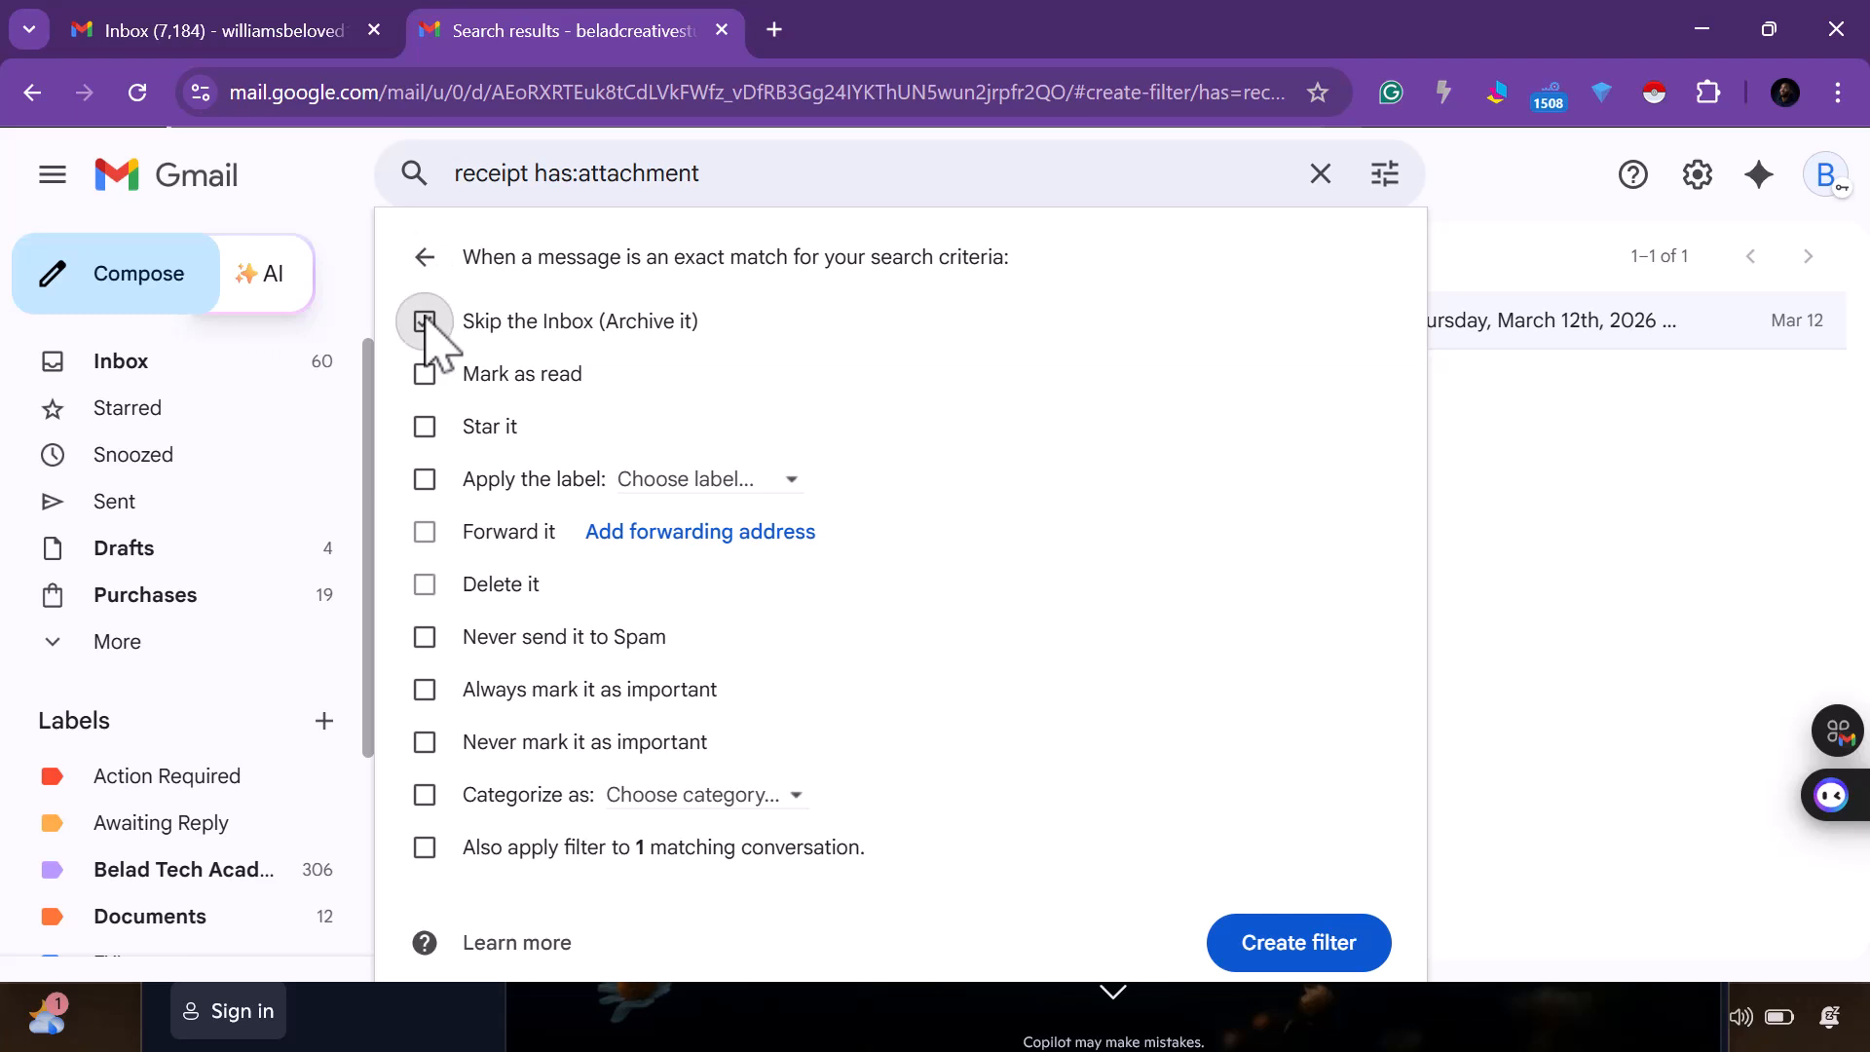
pyautogui.click(421, 844)
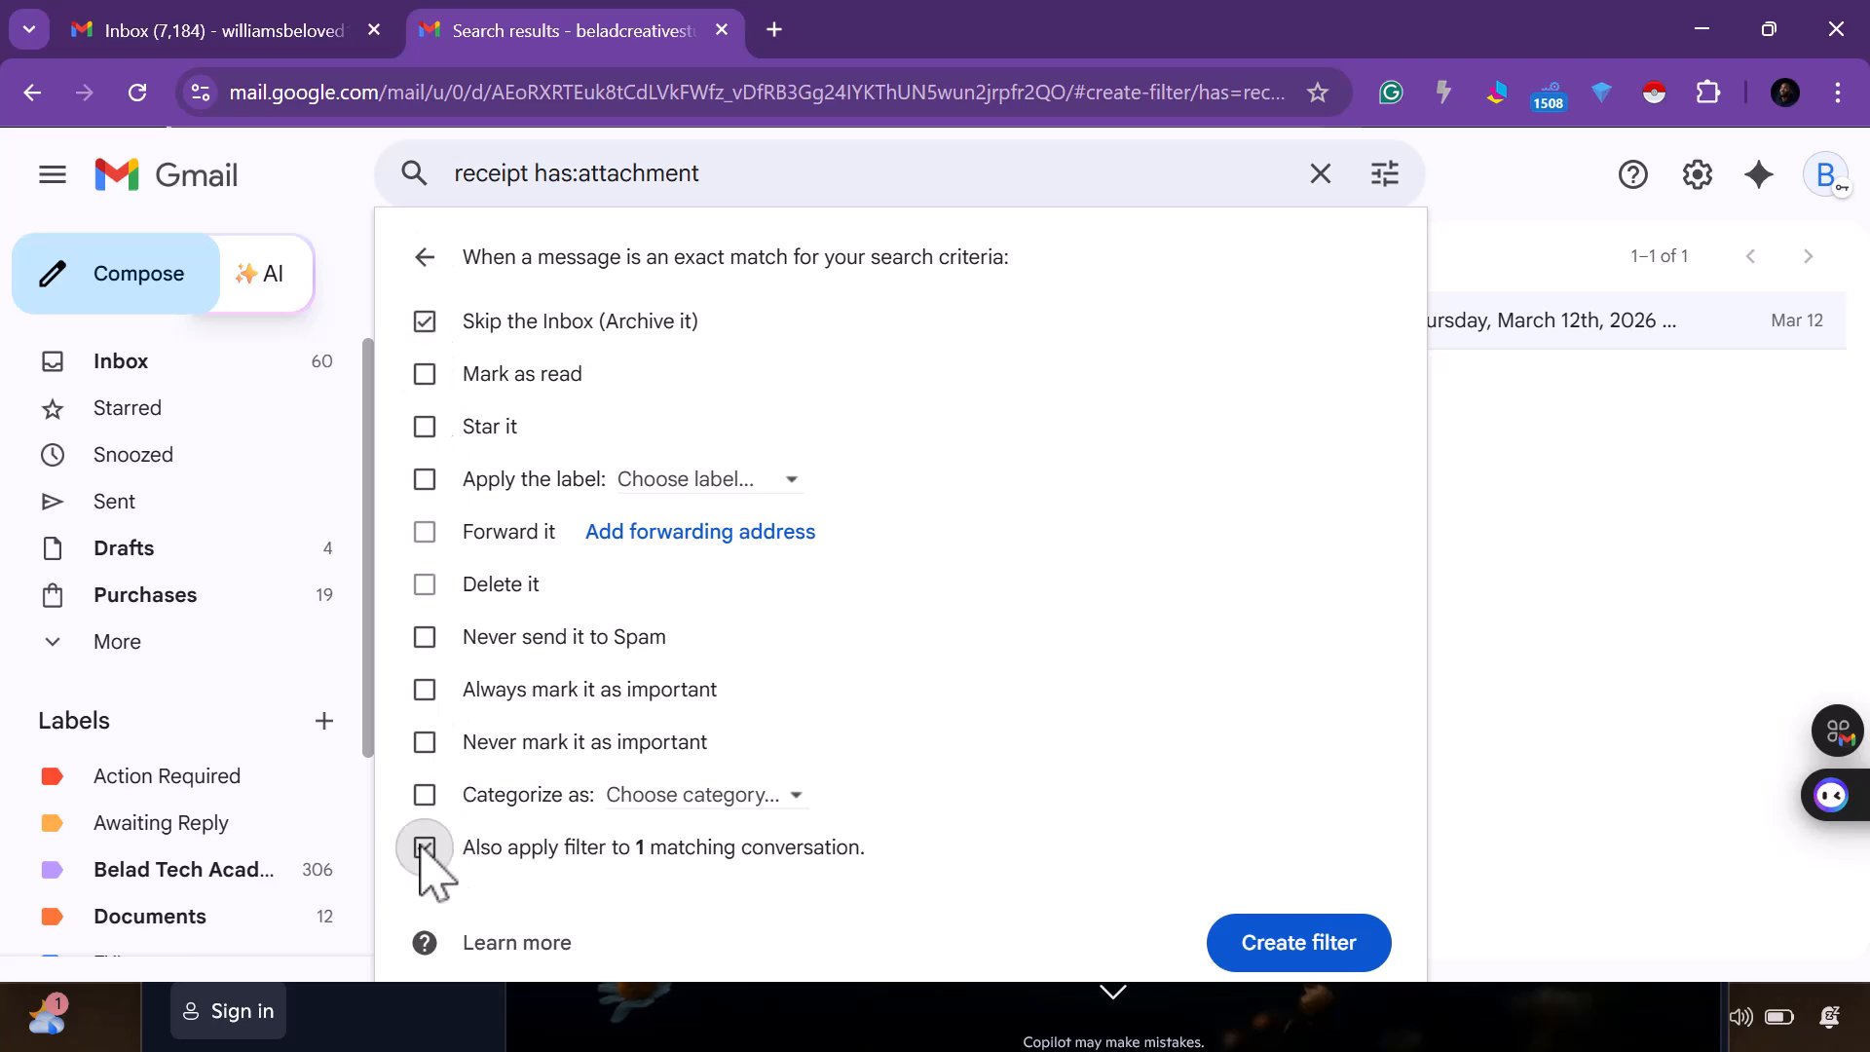
pyautogui.click(765, 480)
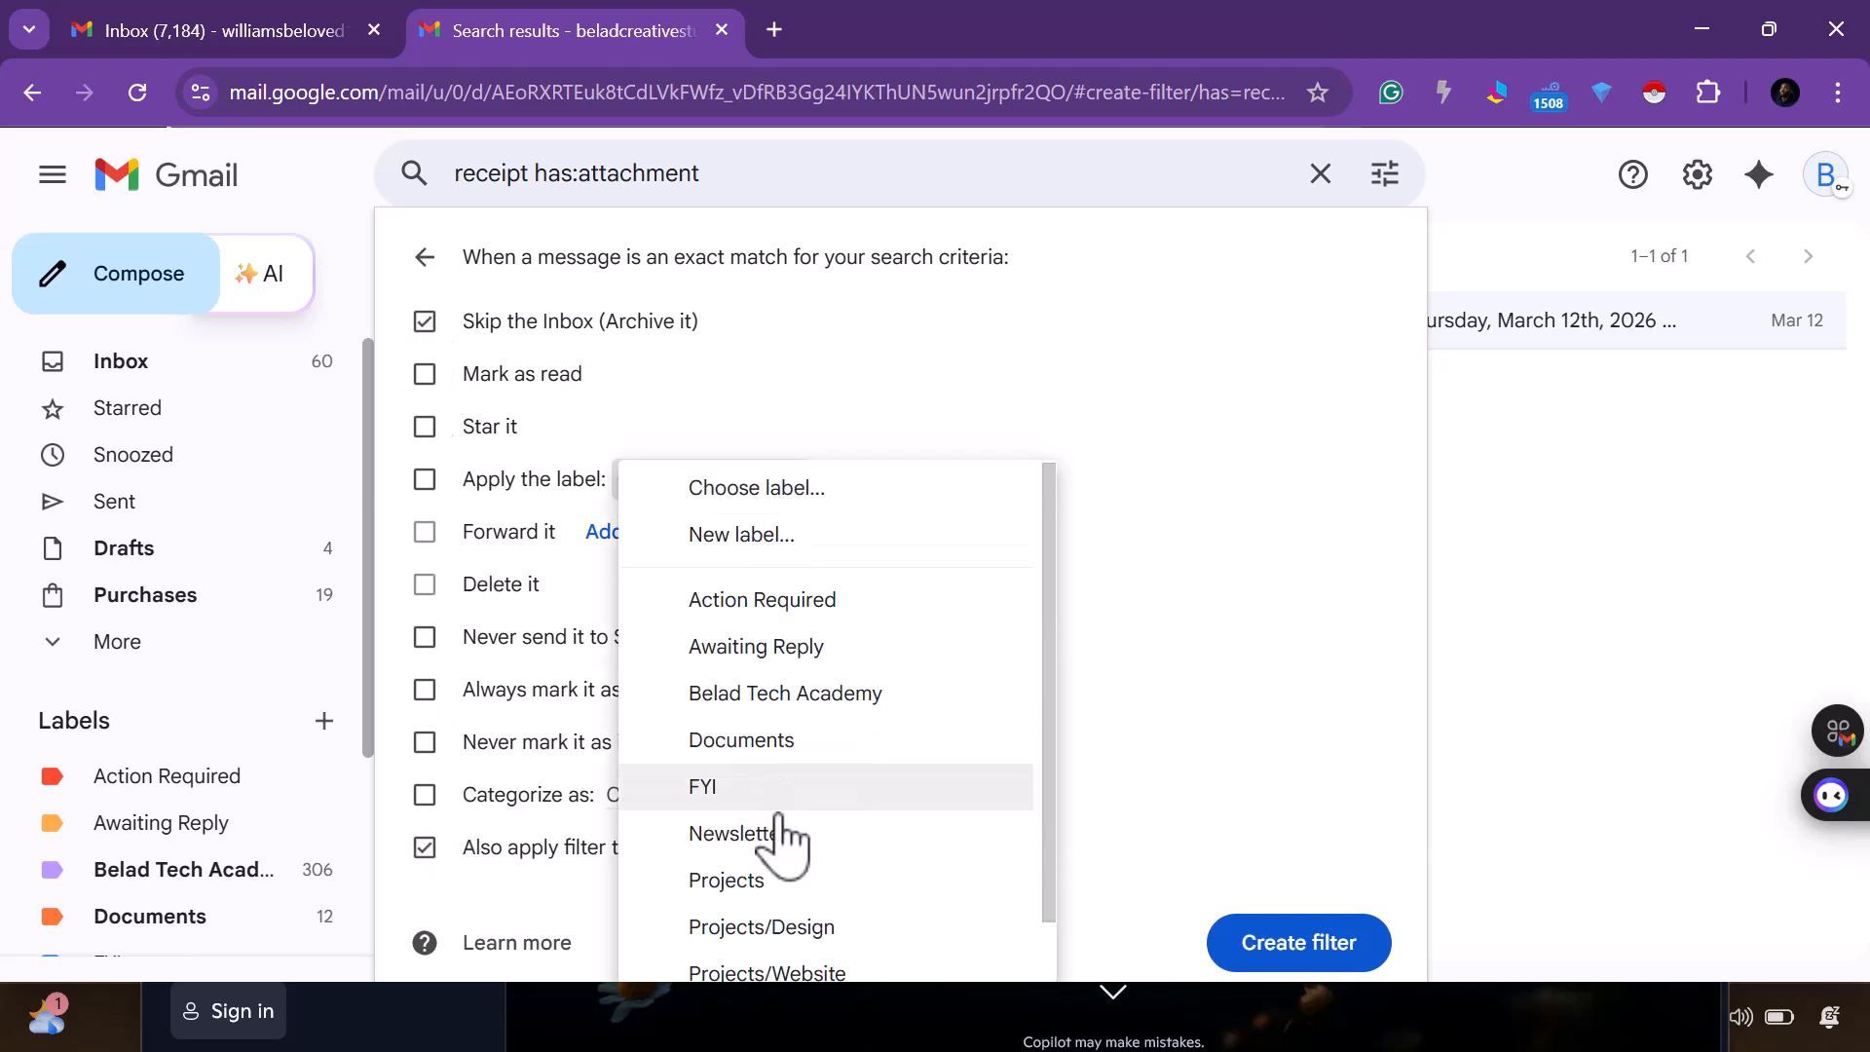
pyautogui.scroll(-1, 797, 740)
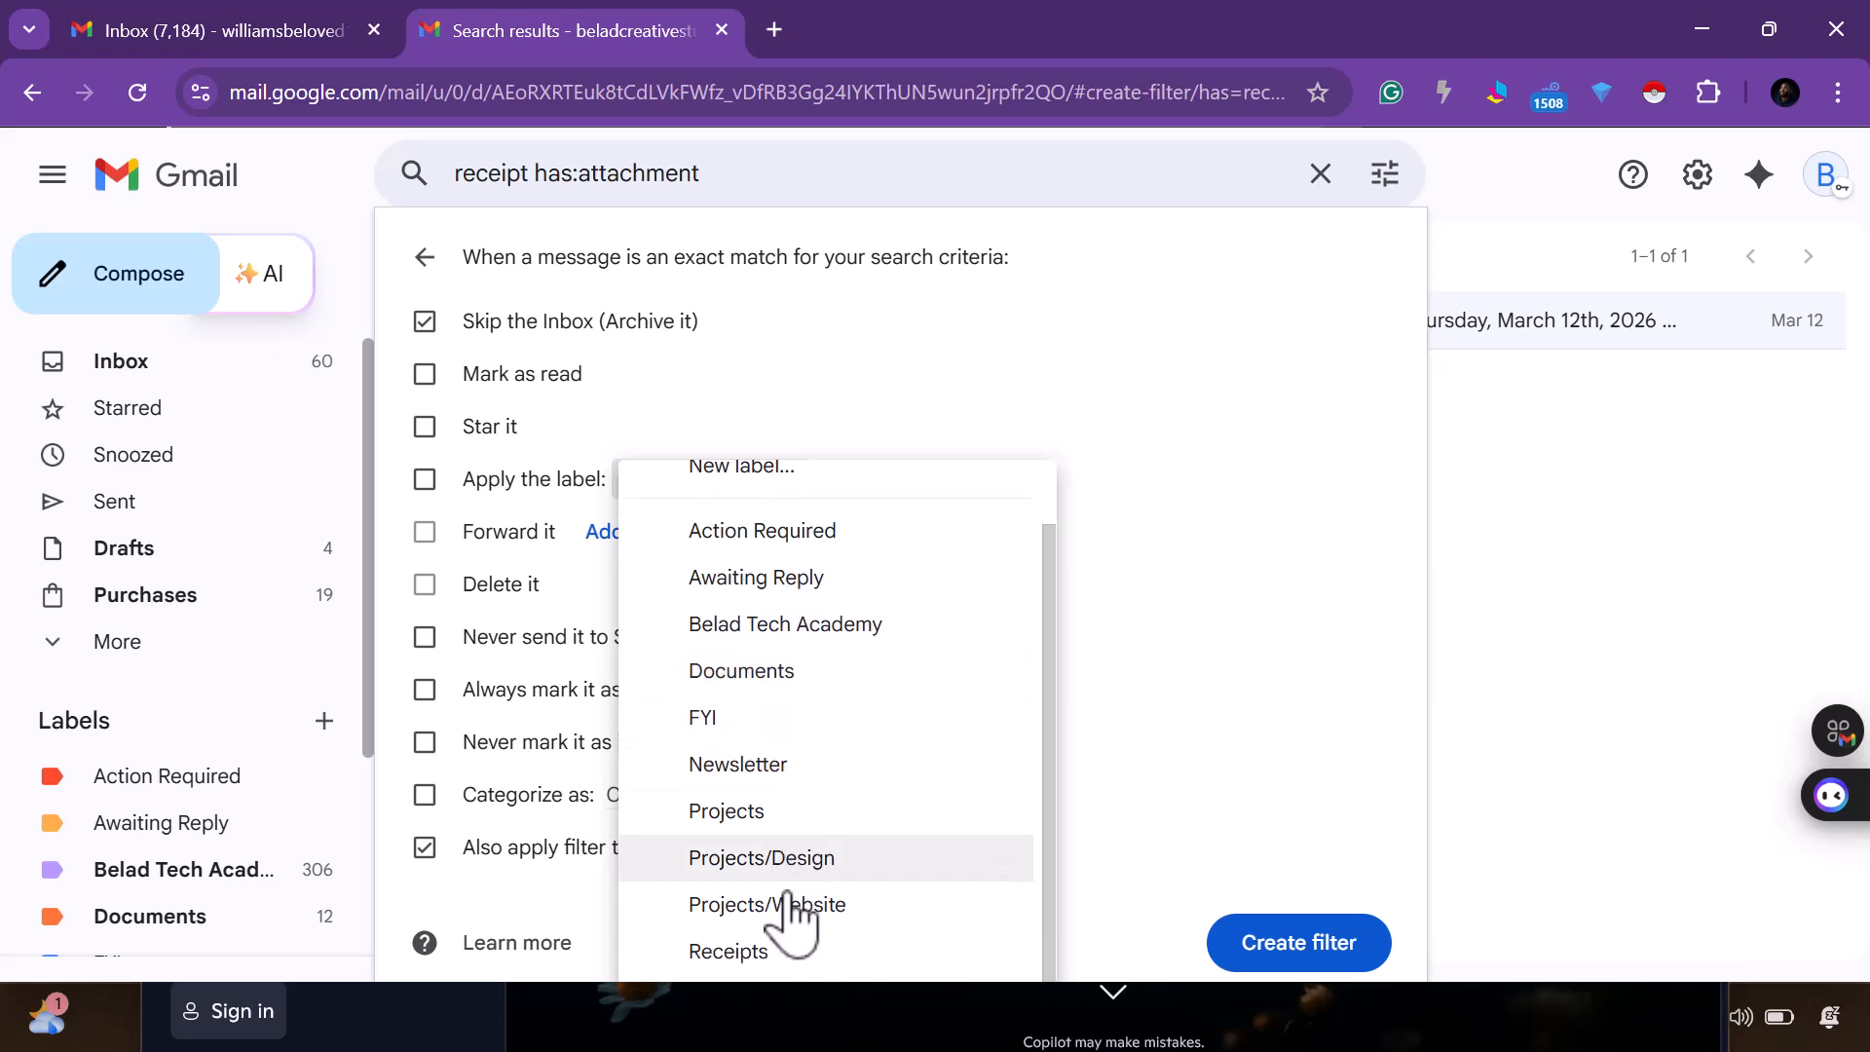
pyautogui.click(769, 964)
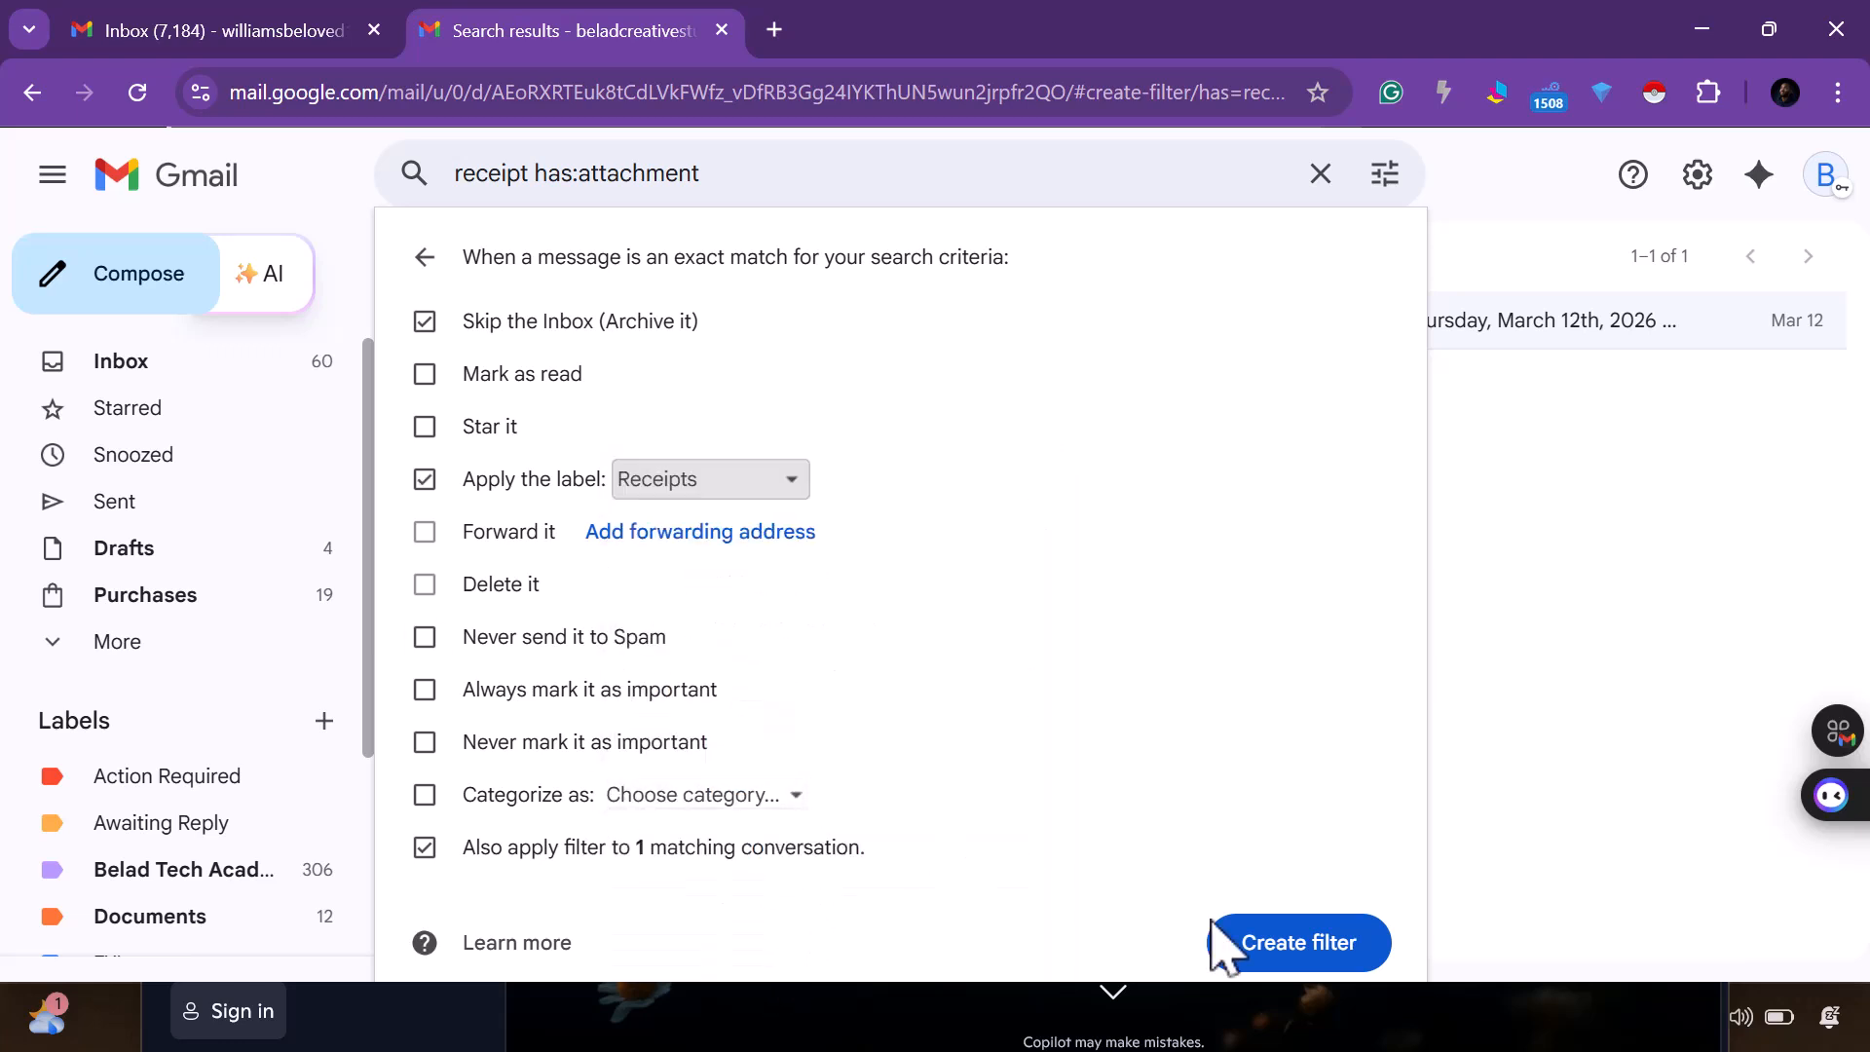
pyautogui.click(1329, 944)
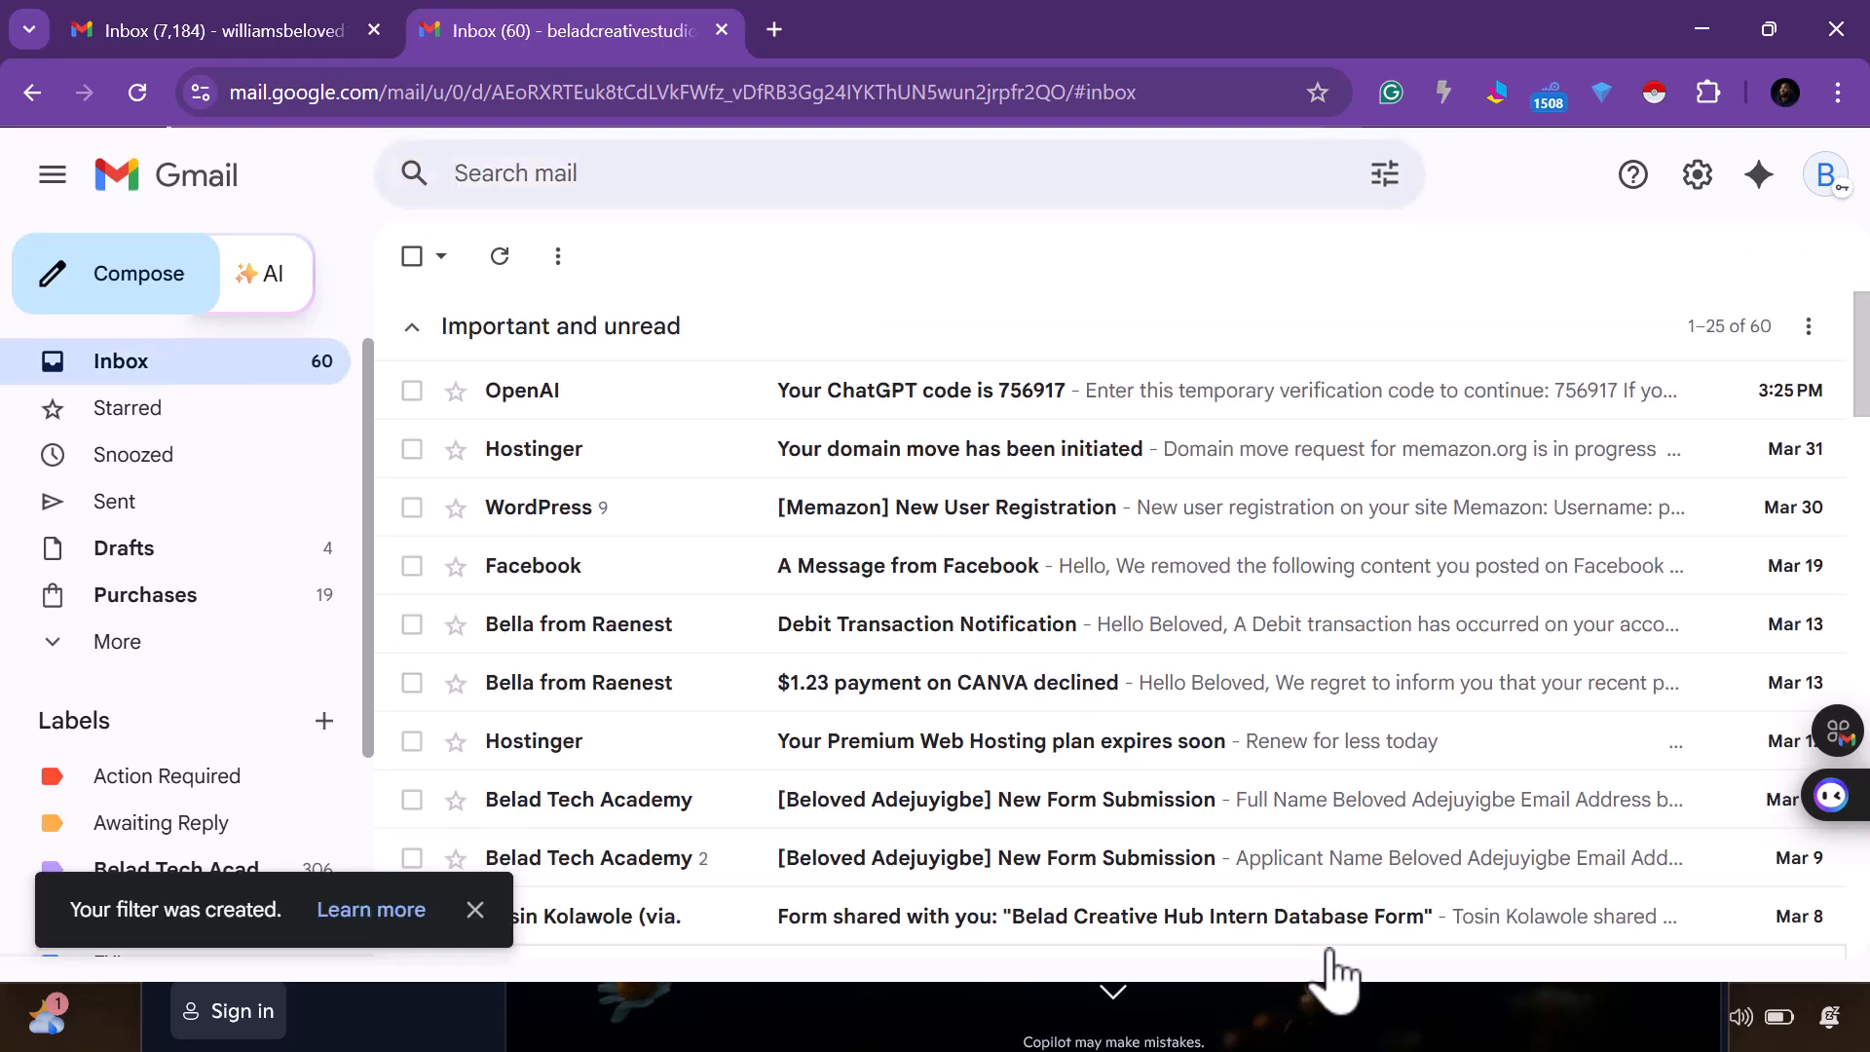
pyautogui.click(476, 910)
# Open the Receipts label to check which messages are filed there
pyautogui.scroll(-3, 325, 805)
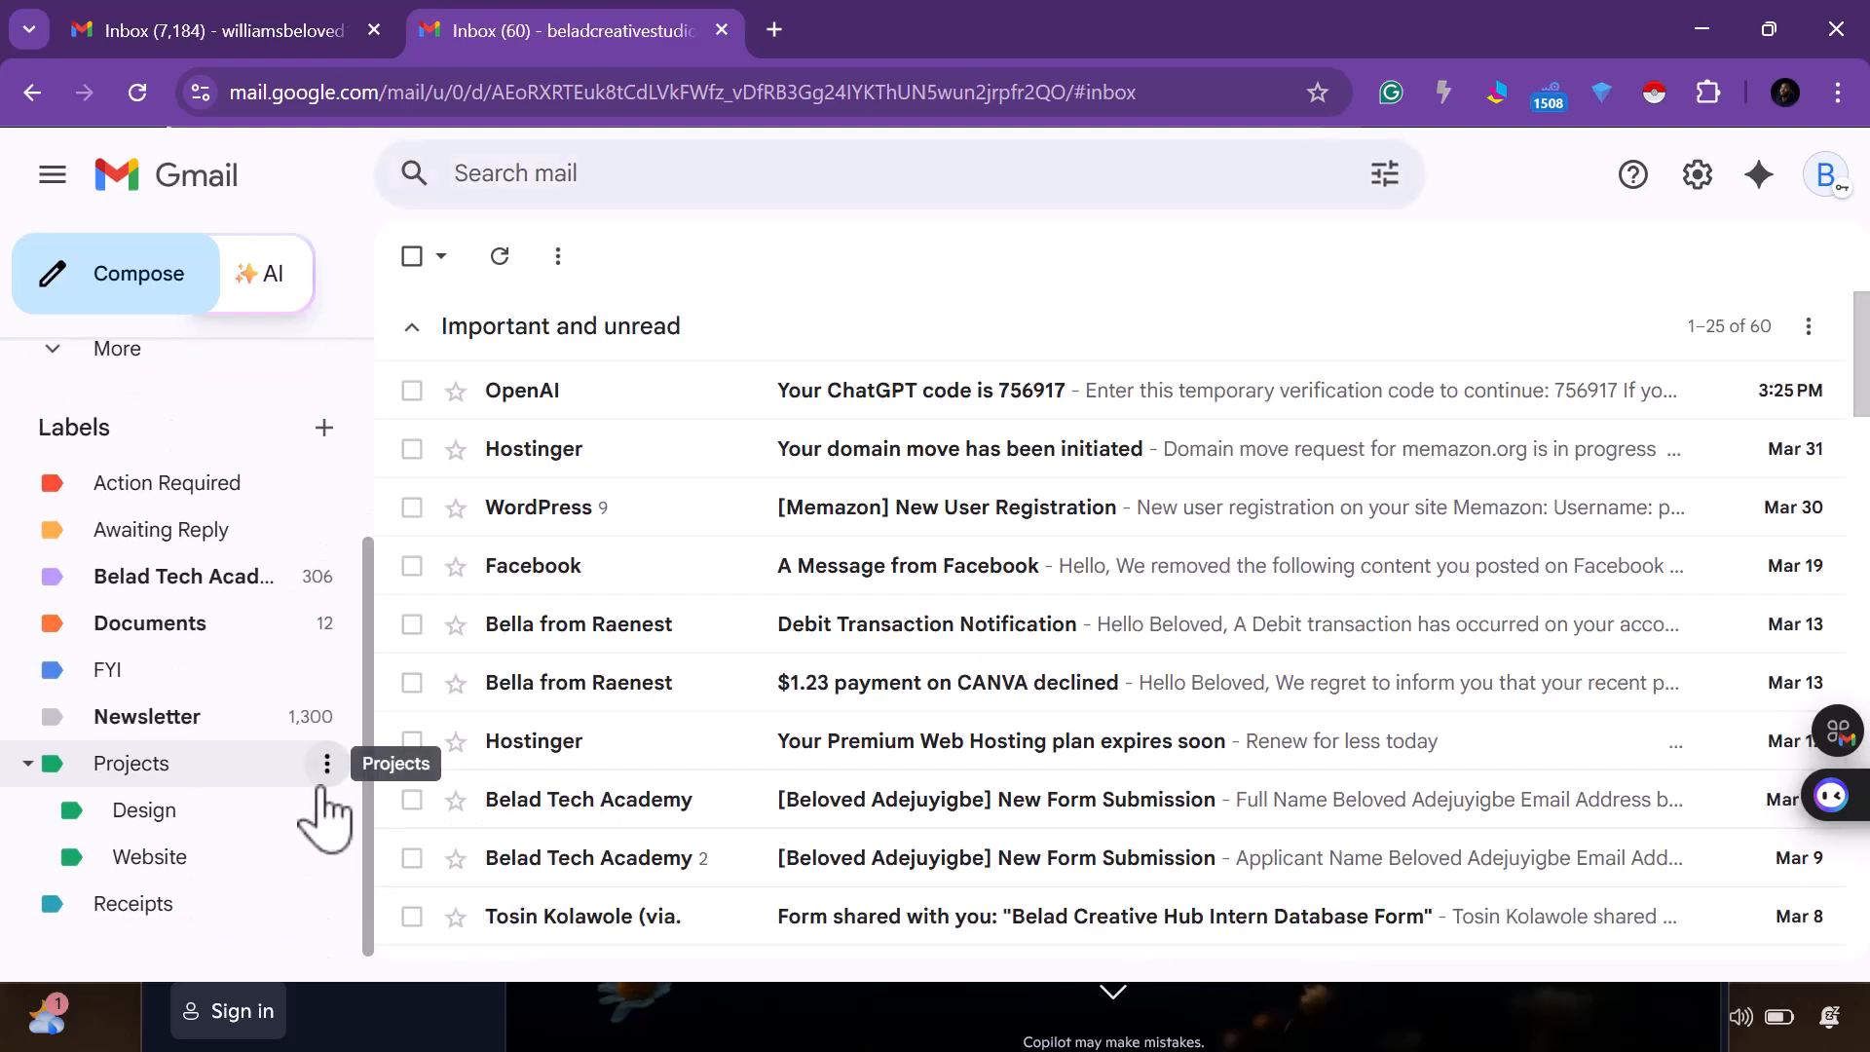
pyautogui.click(241, 906)
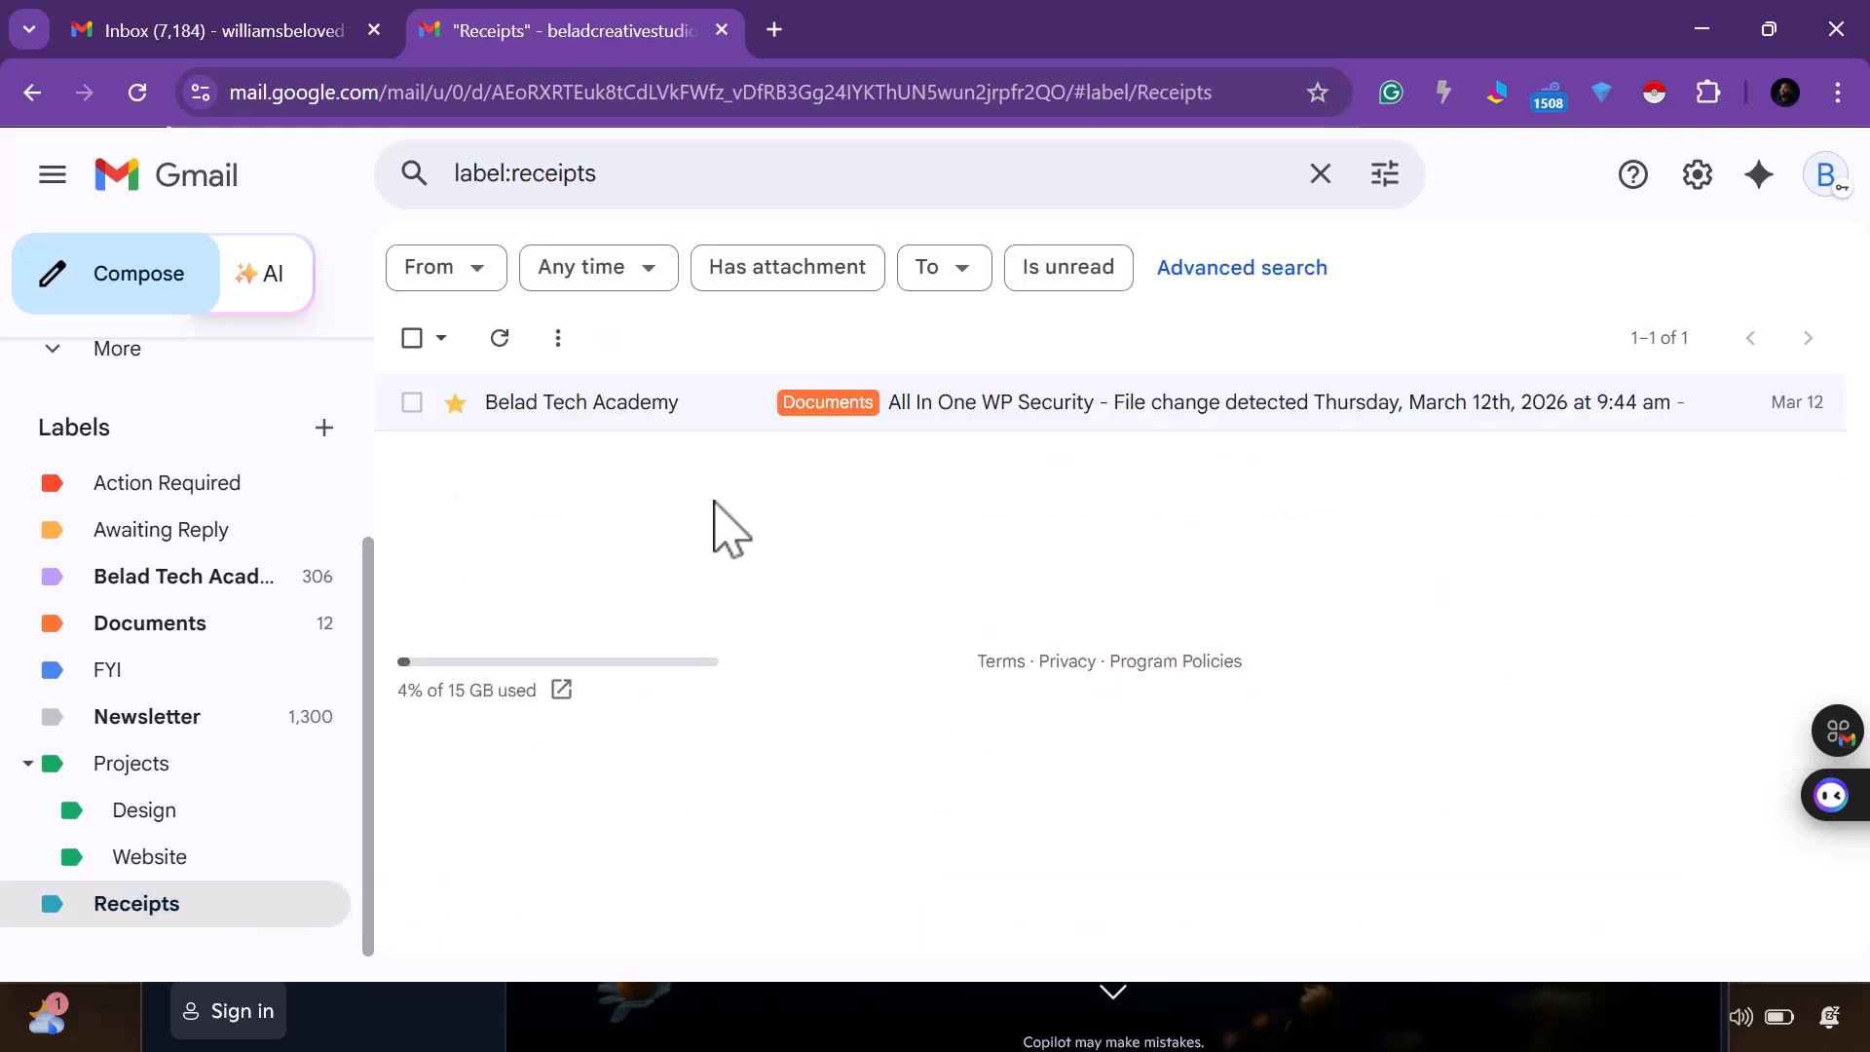
pyautogui.scroll(3, 217, 564)
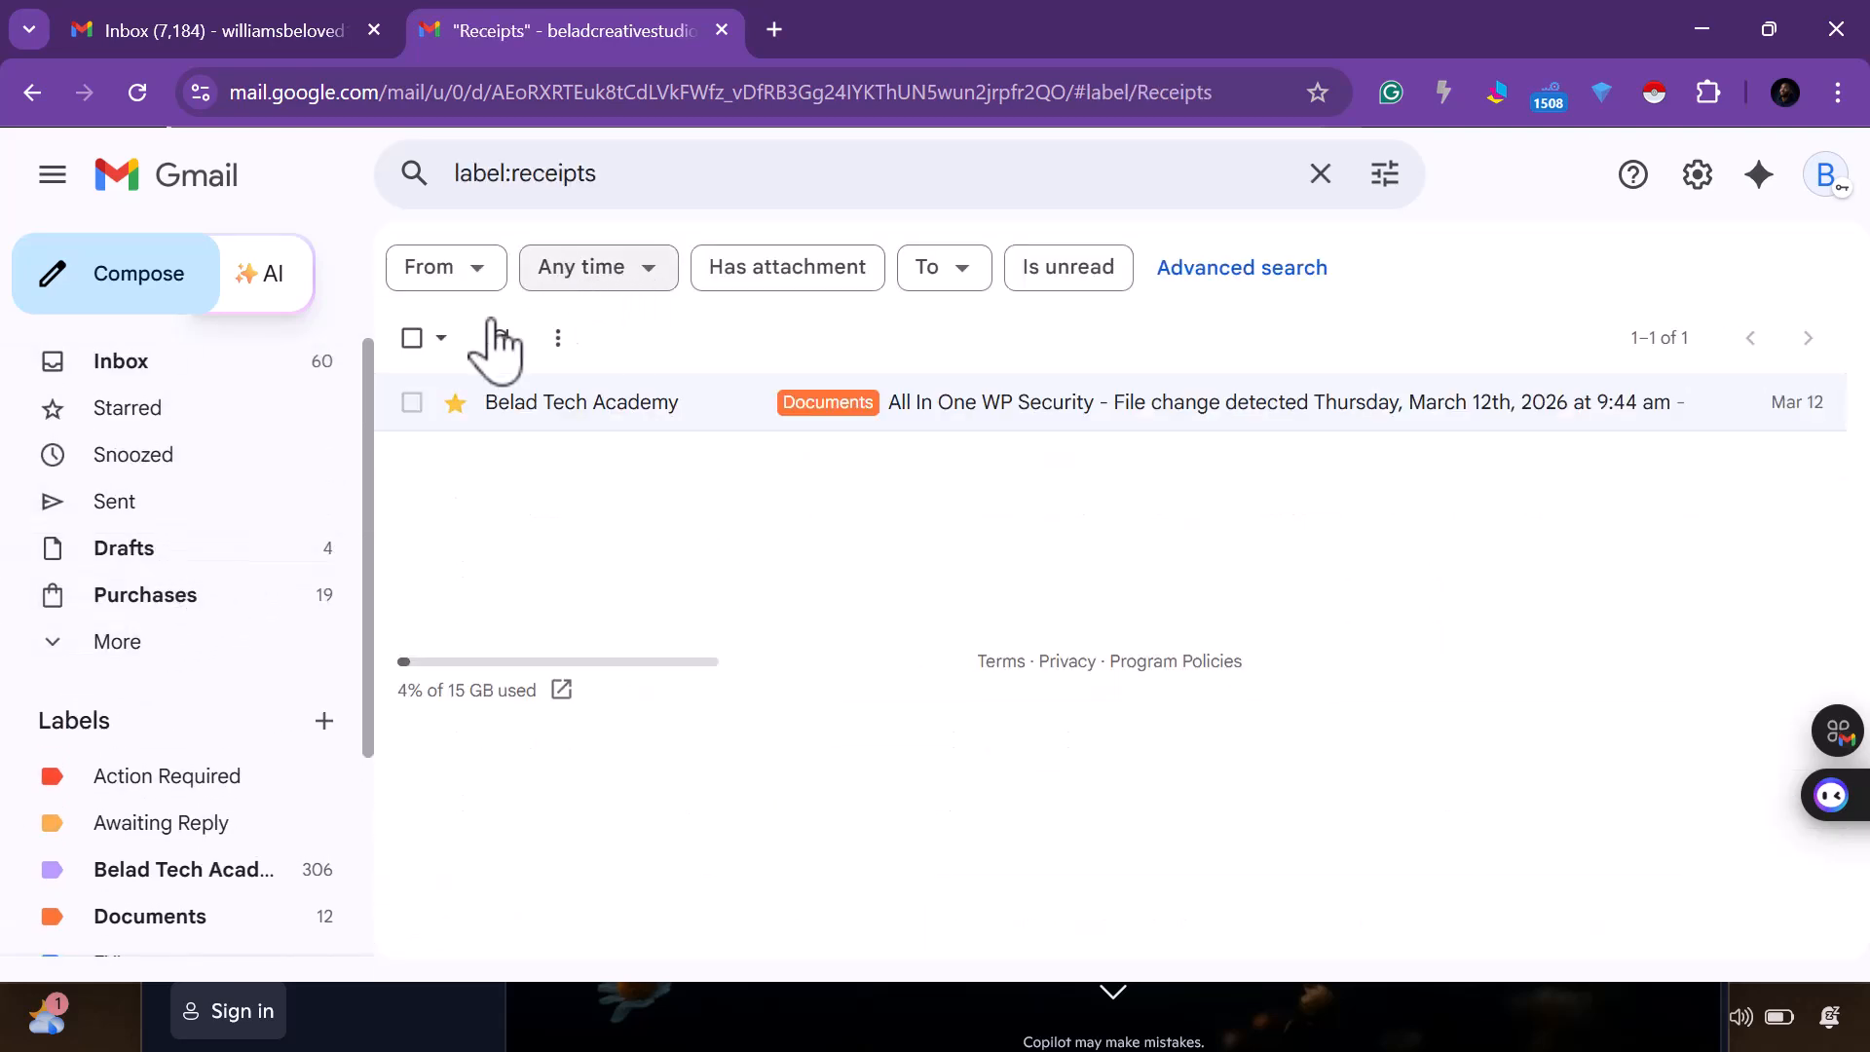
# Return to the inbox and start a filter for messages that have only the word "invoice" and include an attachment
pyautogui.click(222, 372)
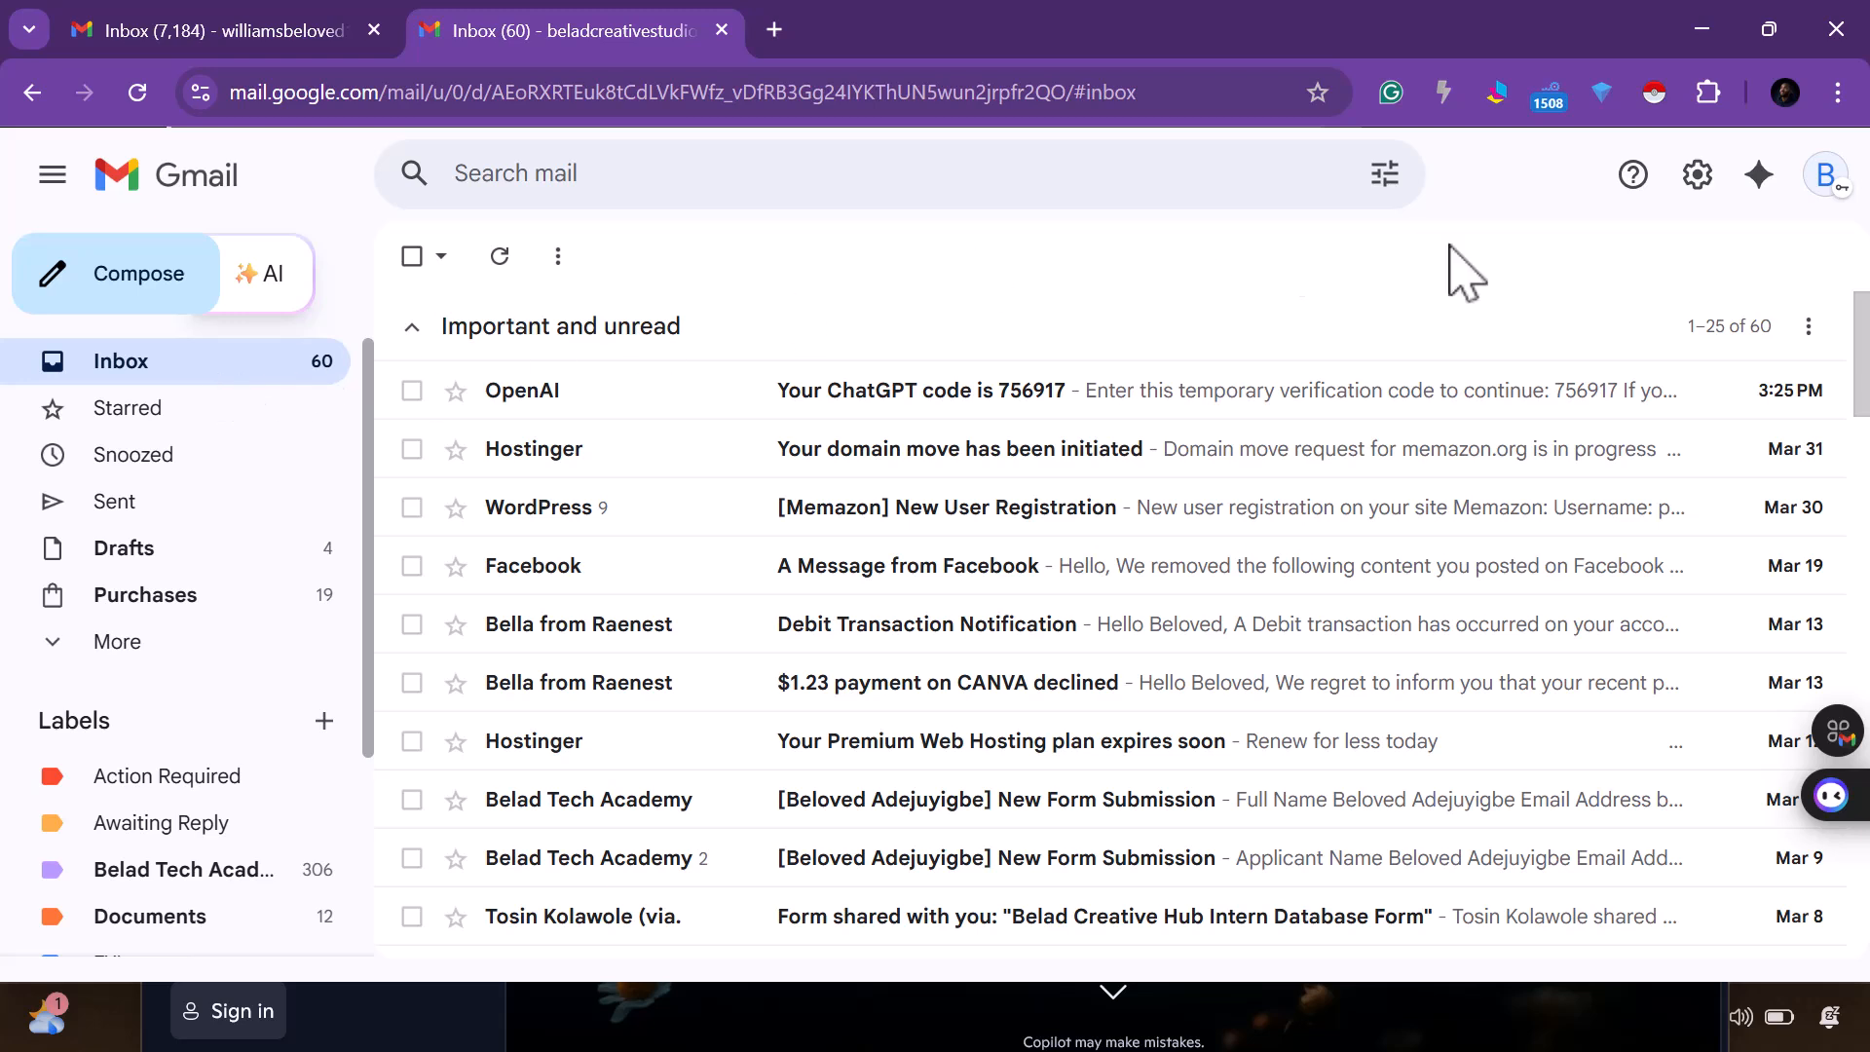
pyautogui.click(1381, 174)
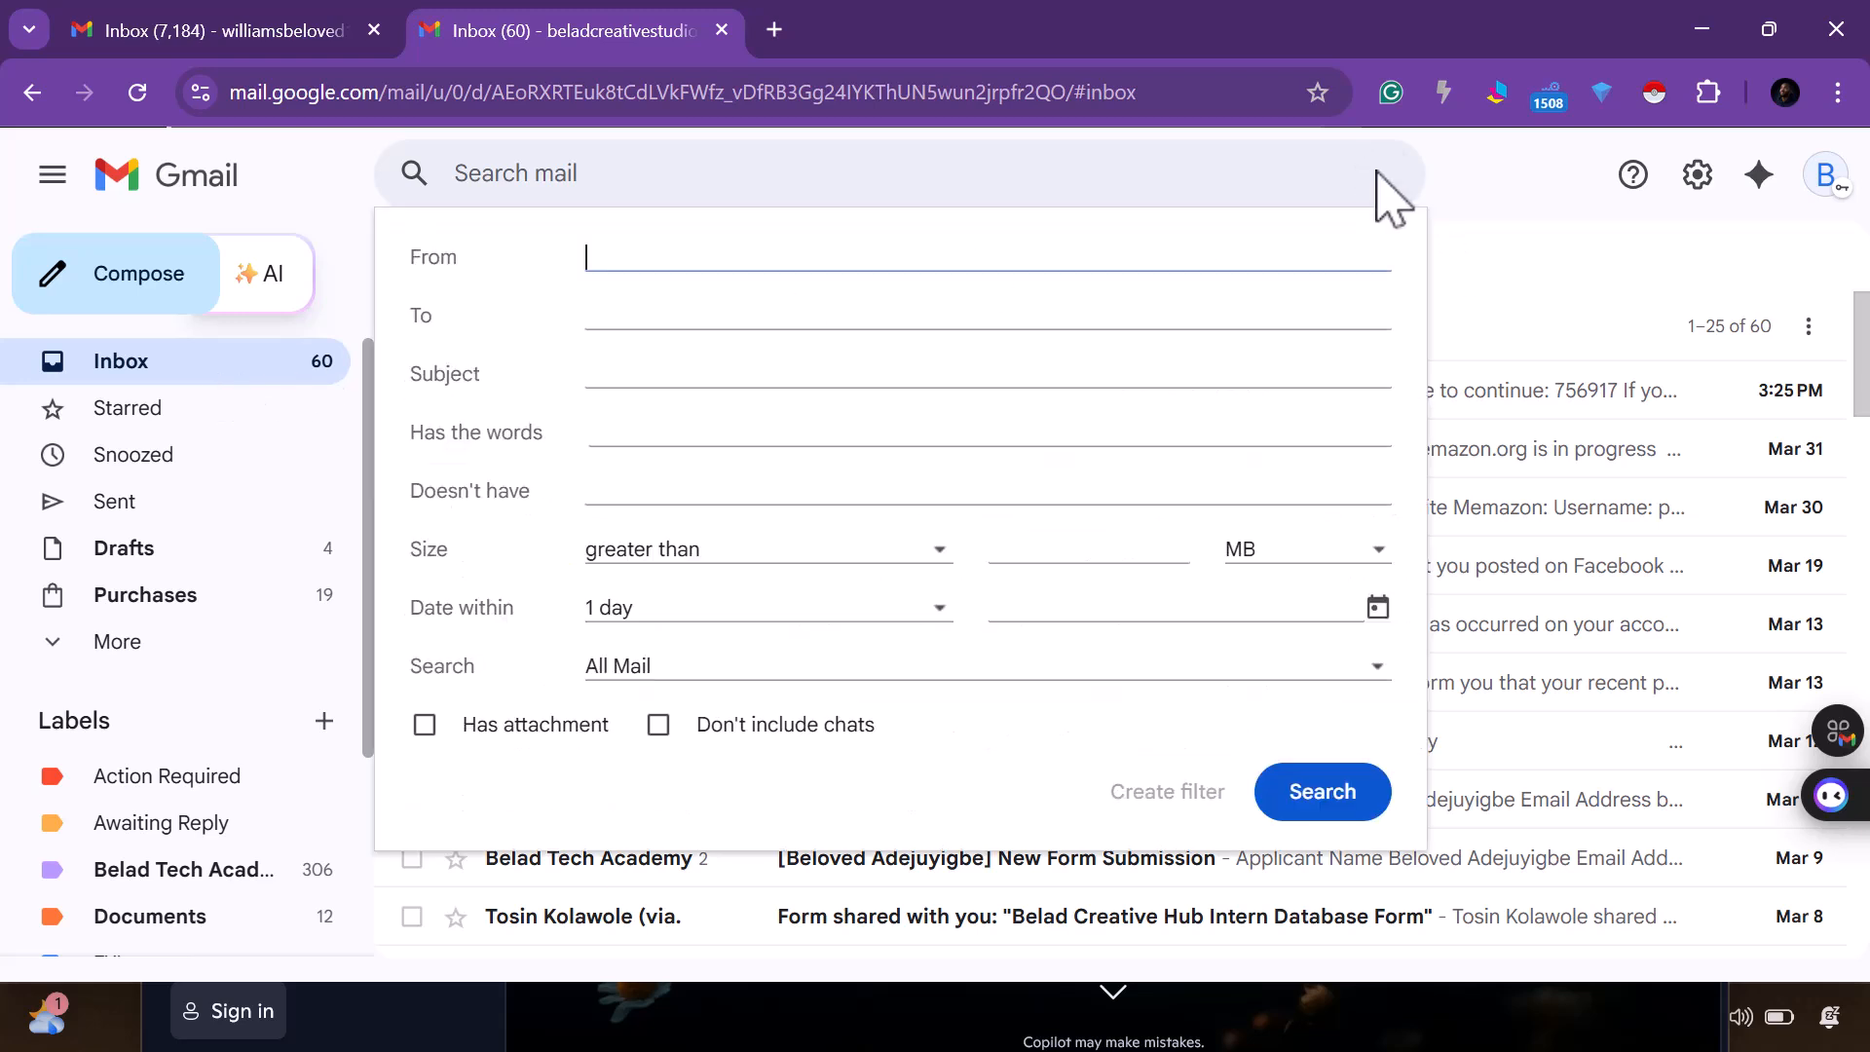
pyautogui.click(603, 435)
pyautogui.click(831, 495)
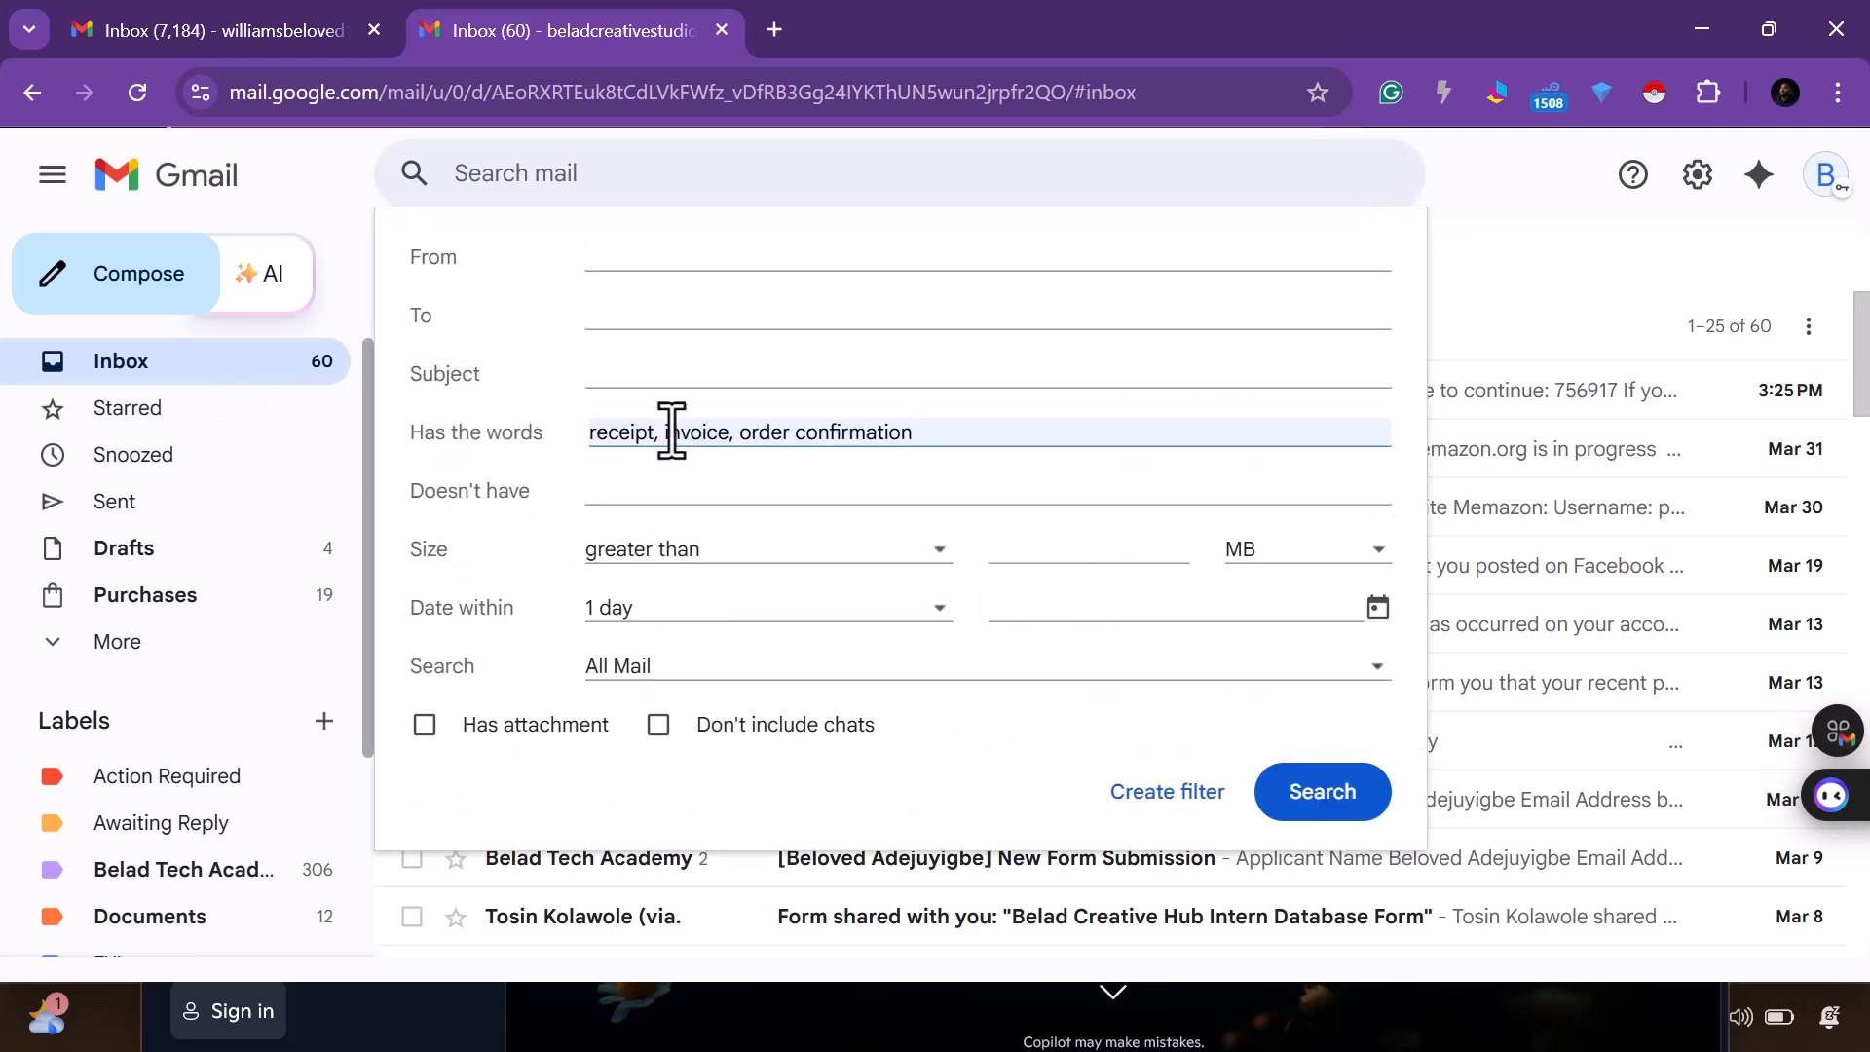
pyautogui.moveTo(644, 423); pyautogui.dragTo(584, 448)
pyautogui.press('BackSpace')
pyautogui.write('i')
pyautogui.moveTo(972, 434); pyautogui.dragTo(670, 443)
pyautogui.press('BackSpace')
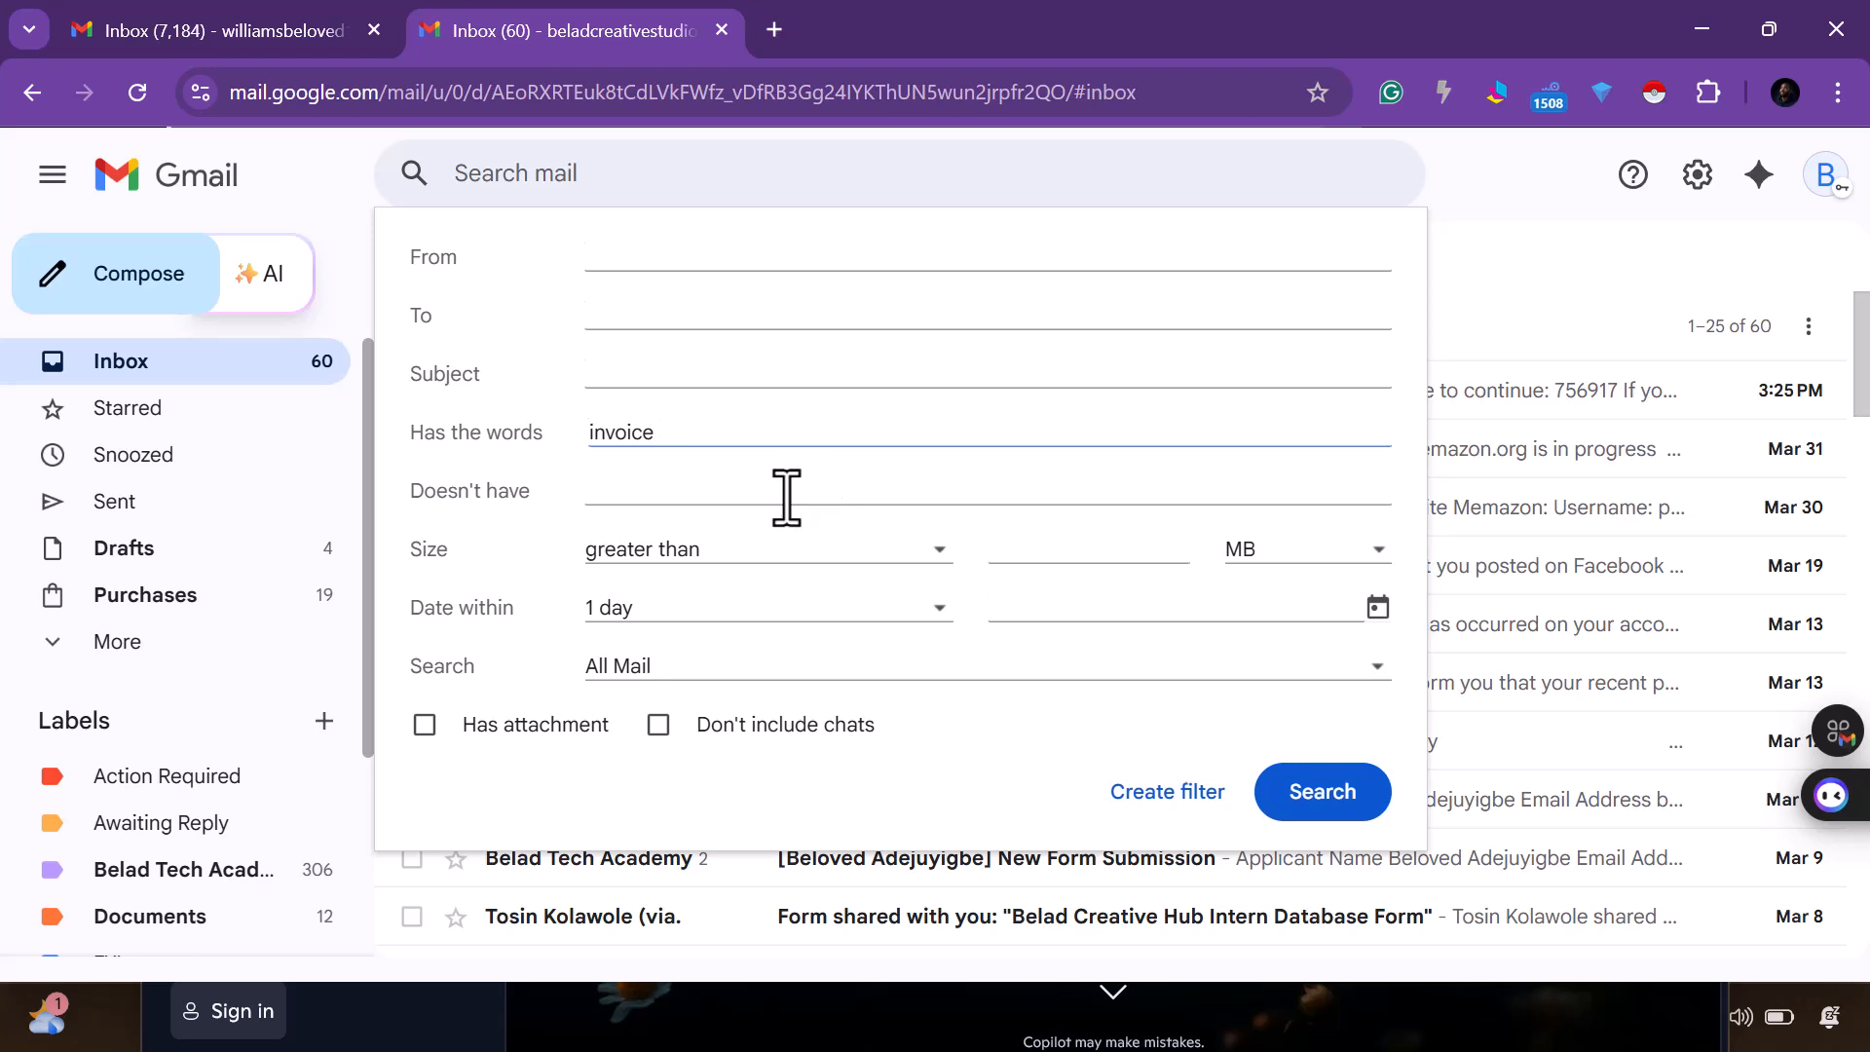
pyautogui.click(425, 728)
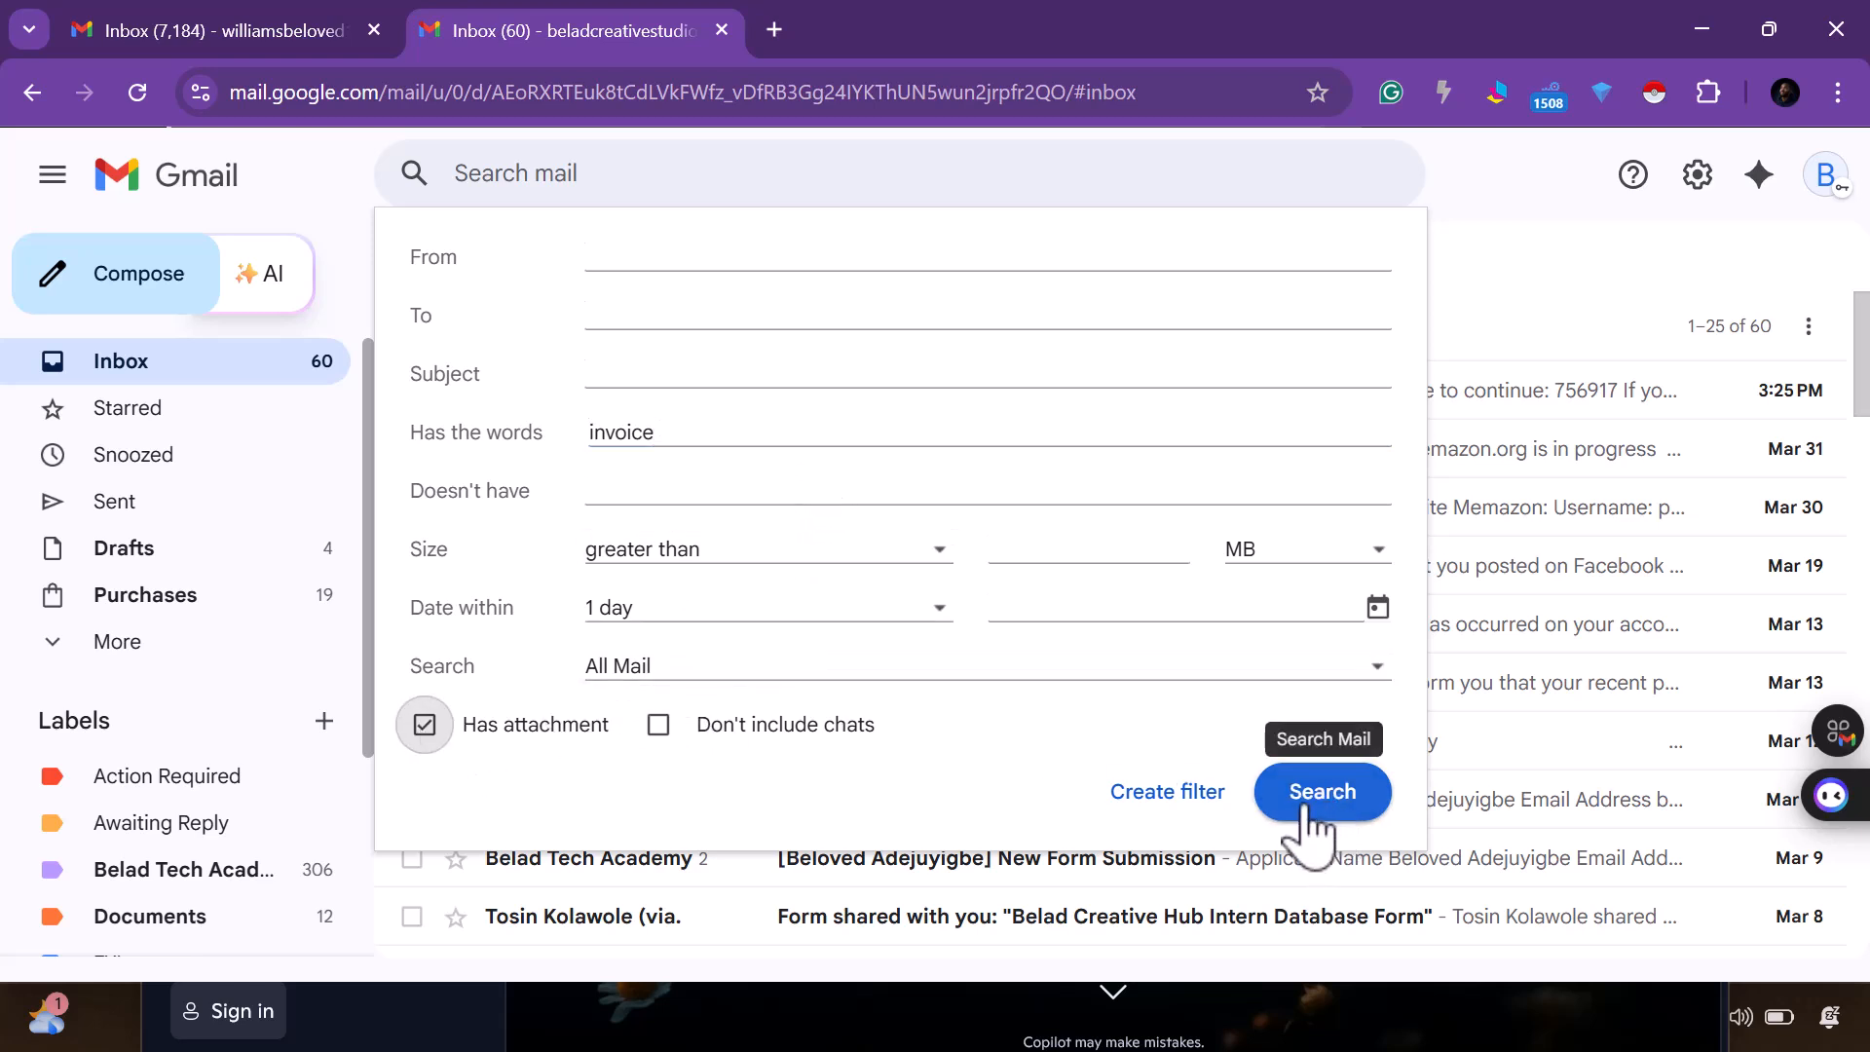
pyautogui.click(1207, 821)
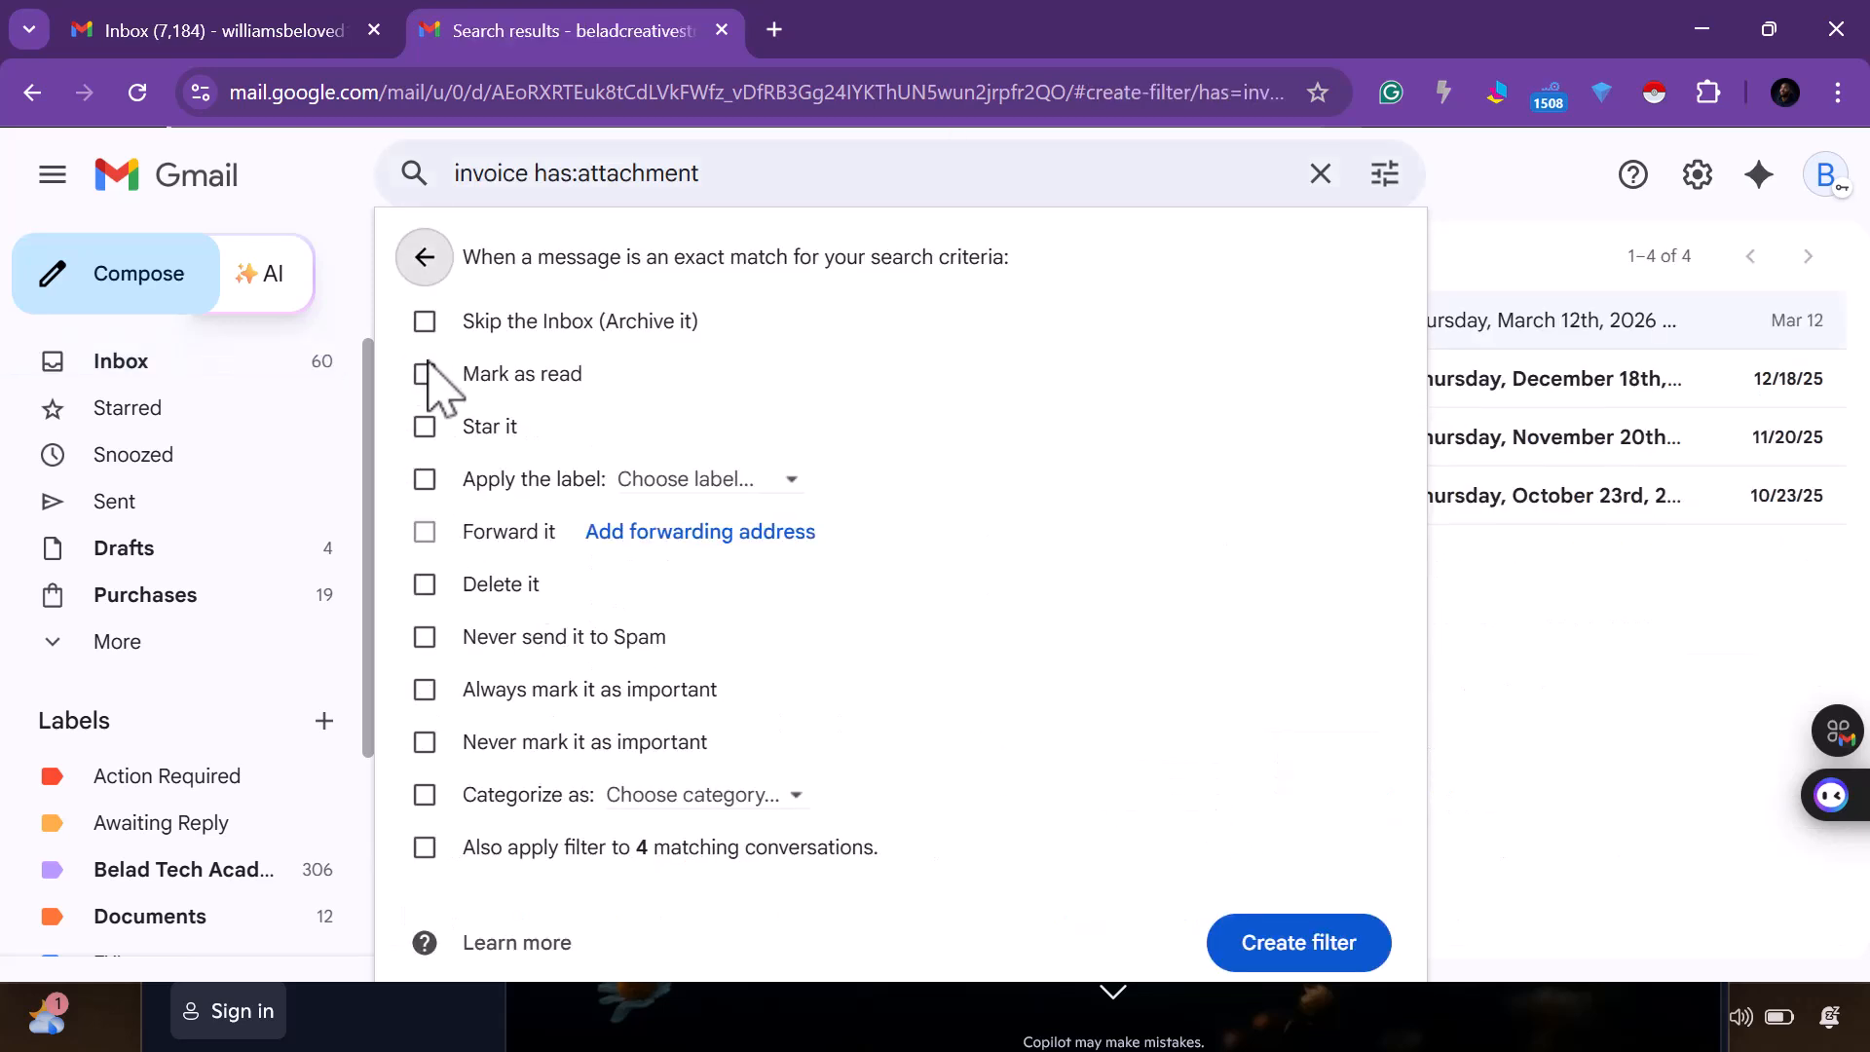
# Set the filter to skip the inbox, apply the Receipts label, never send to Spam and include the matching conversations, and create it
pyautogui.click(424, 321)
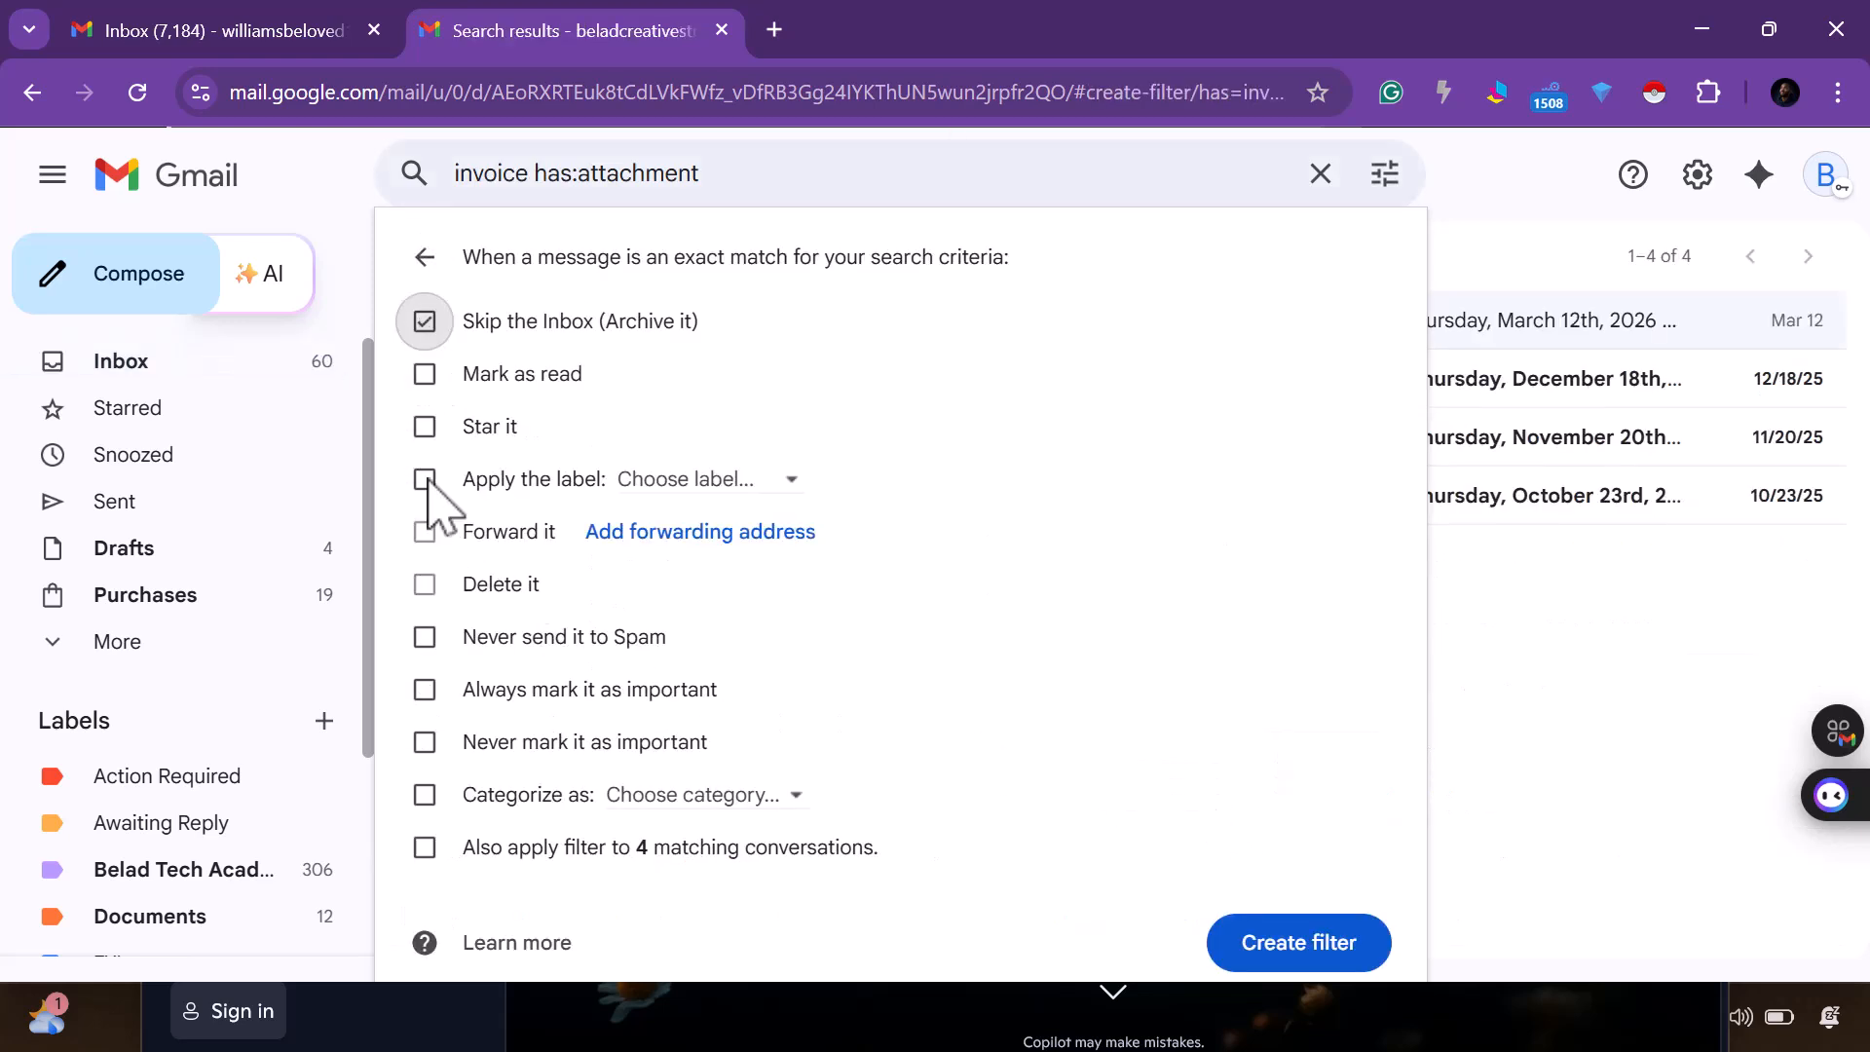
pyautogui.click(425, 848)
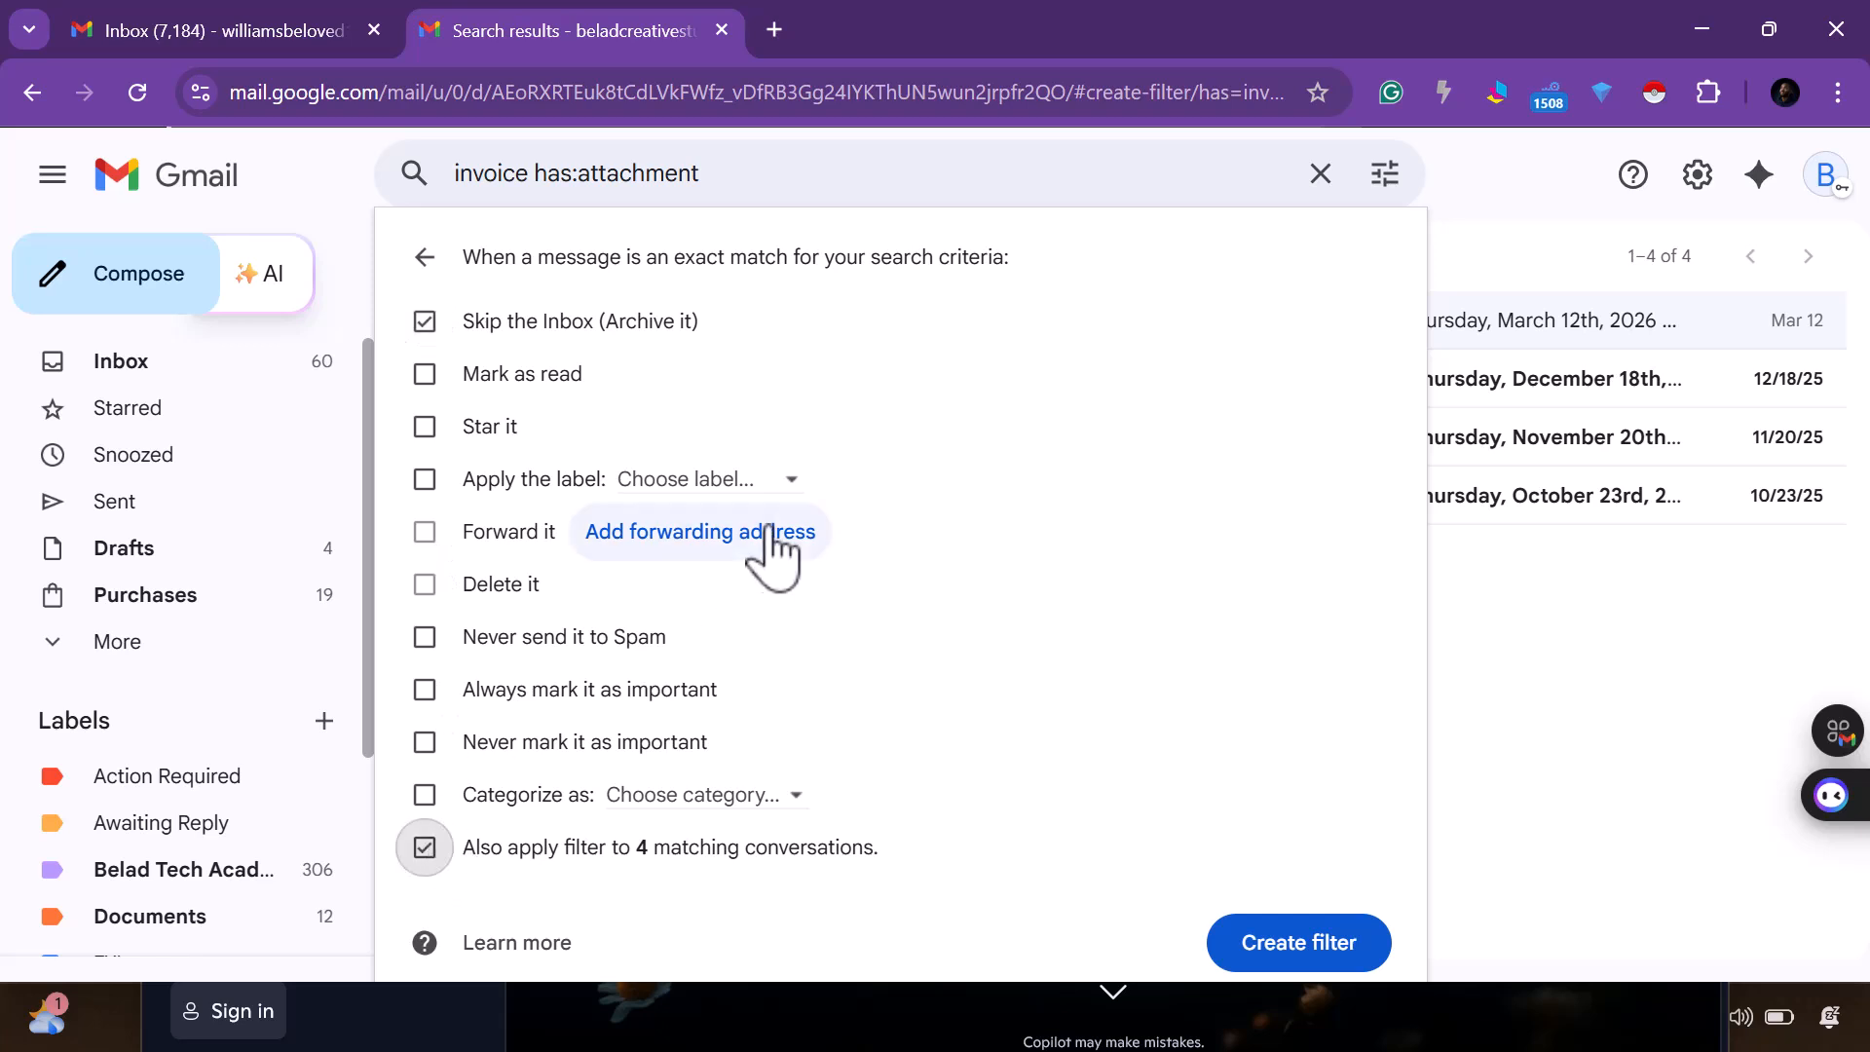
pyautogui.click(760, 478)
pyautogui.scroll(-1, 779, 881)
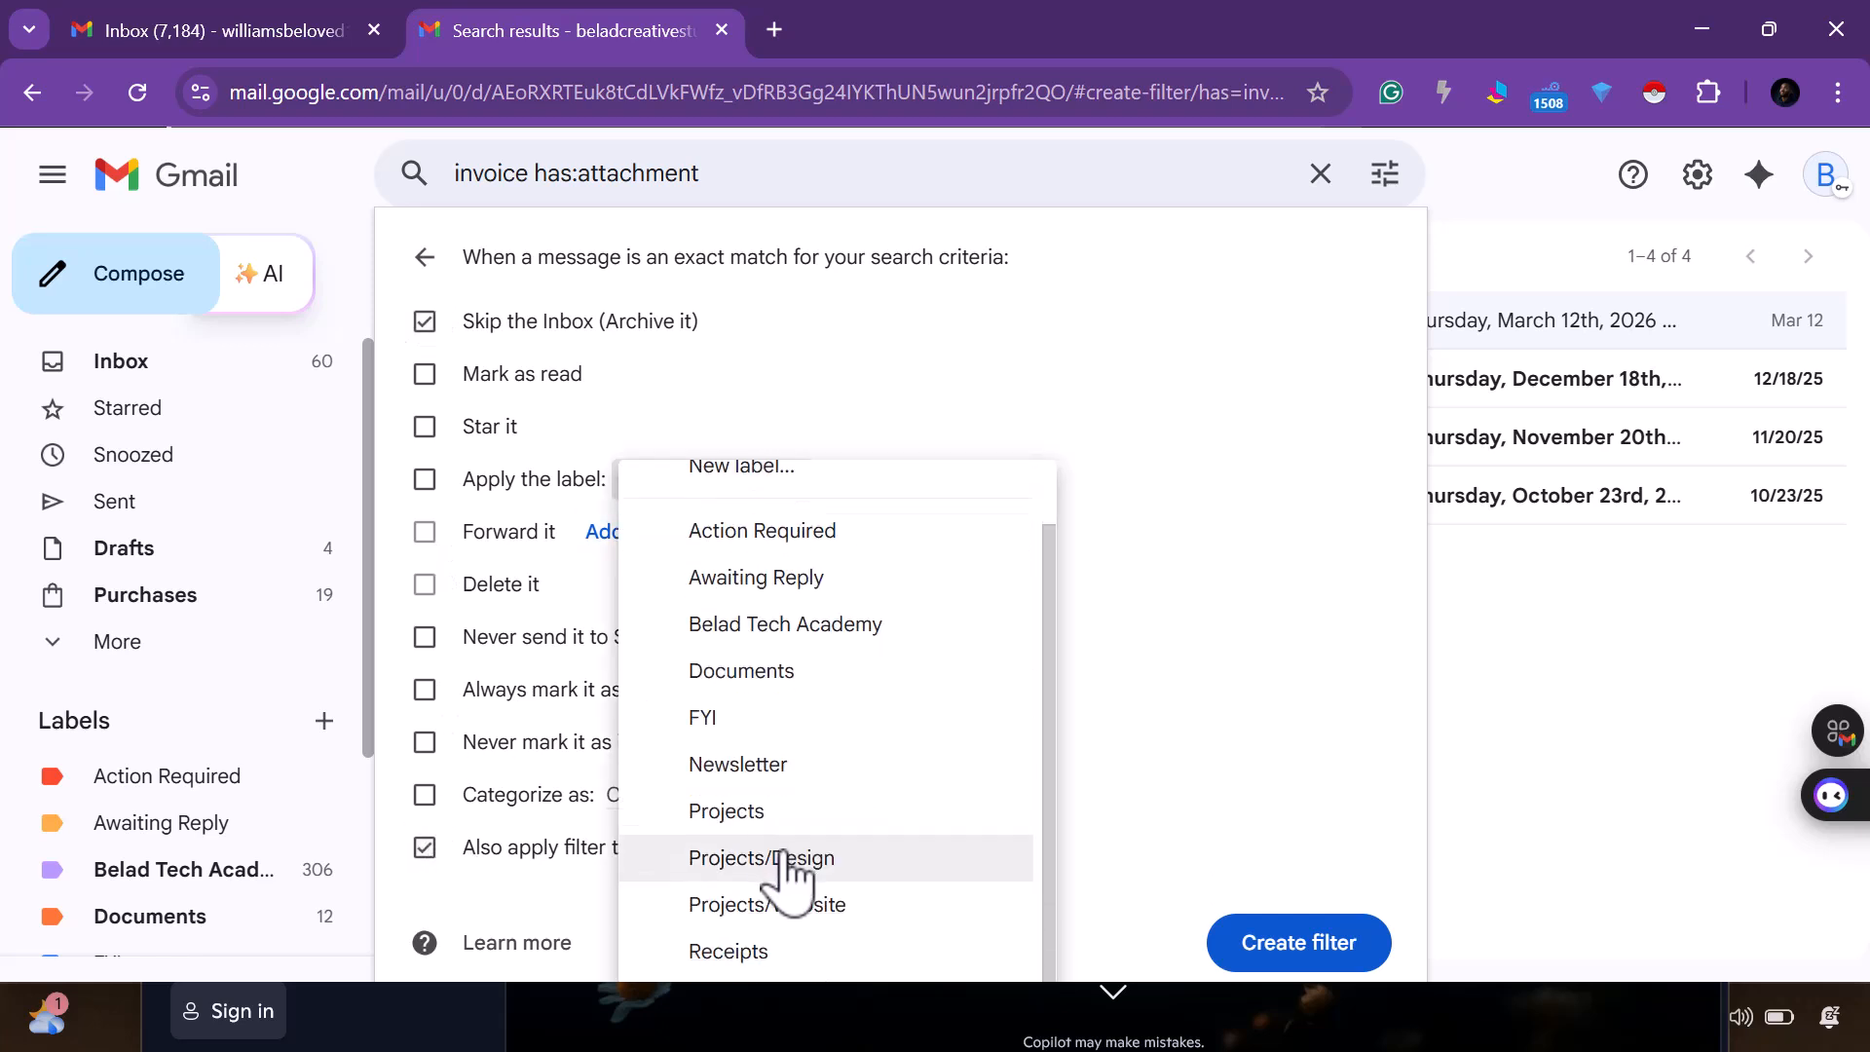
pyautogui.click(774, 947)
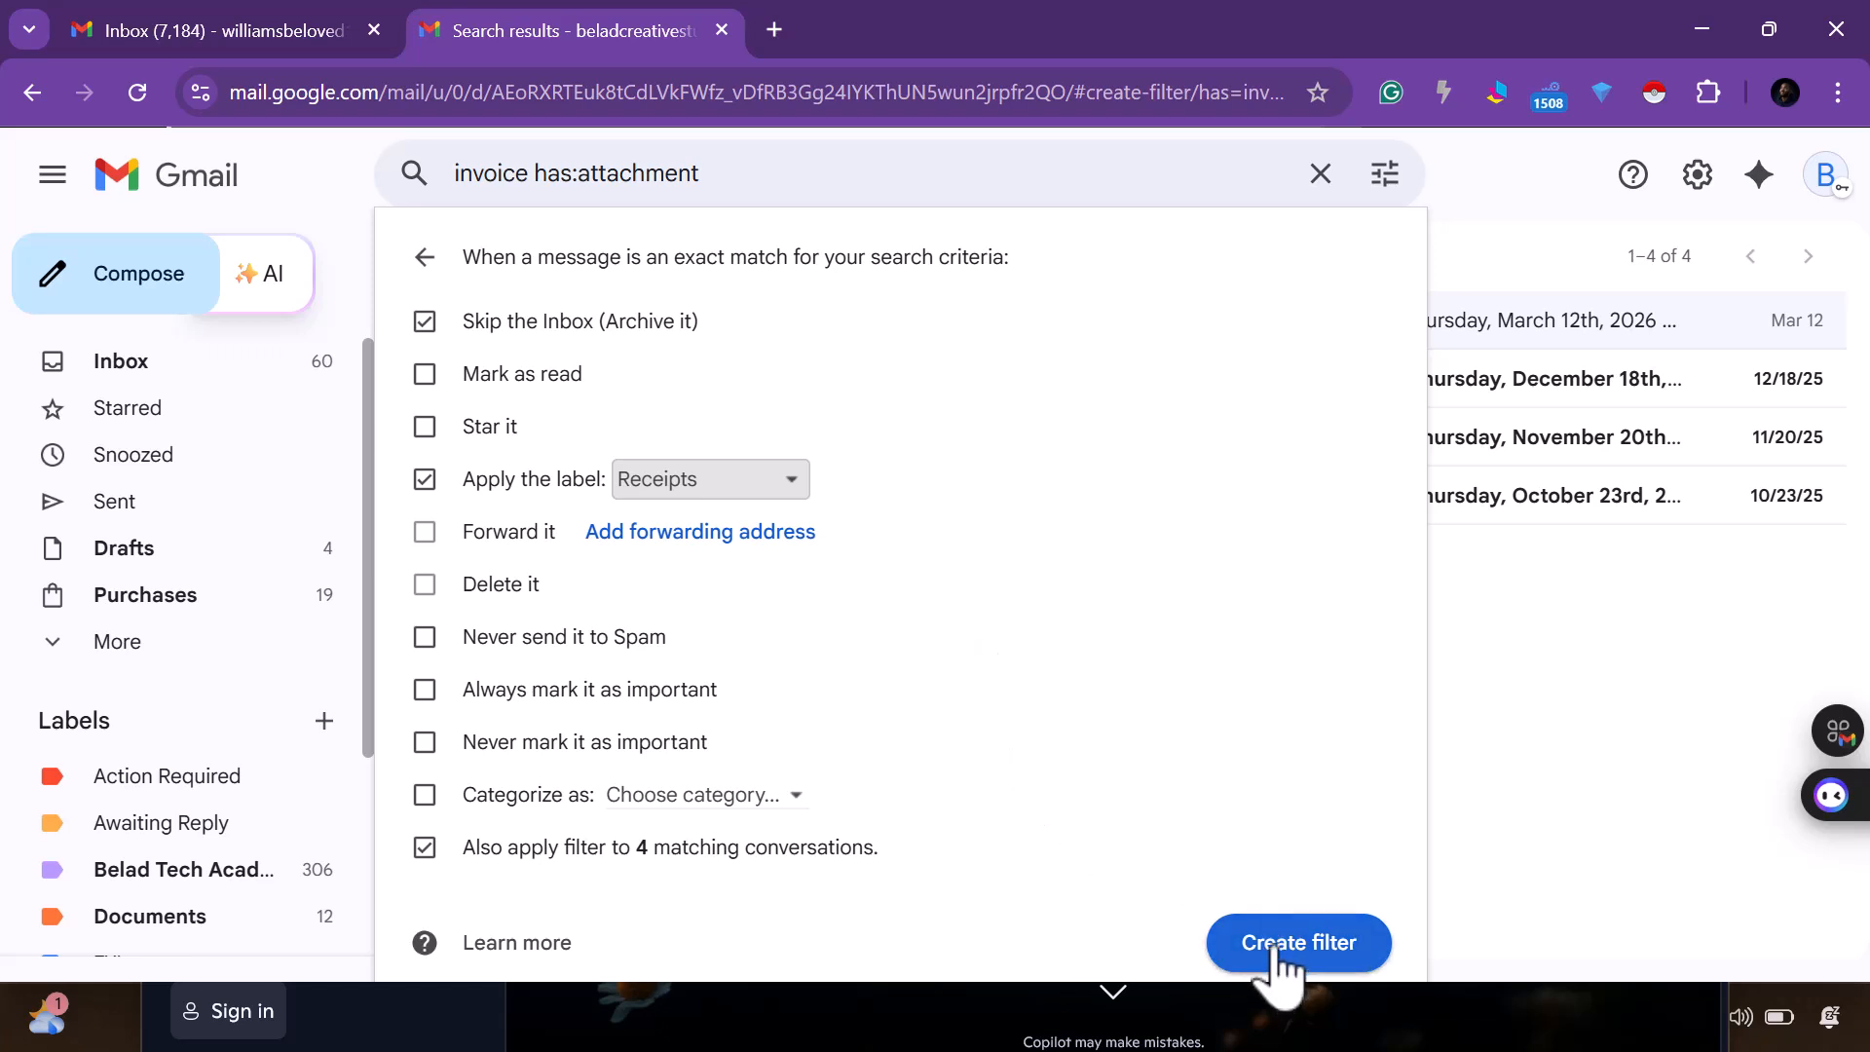
pyautogui.click(425, 638)
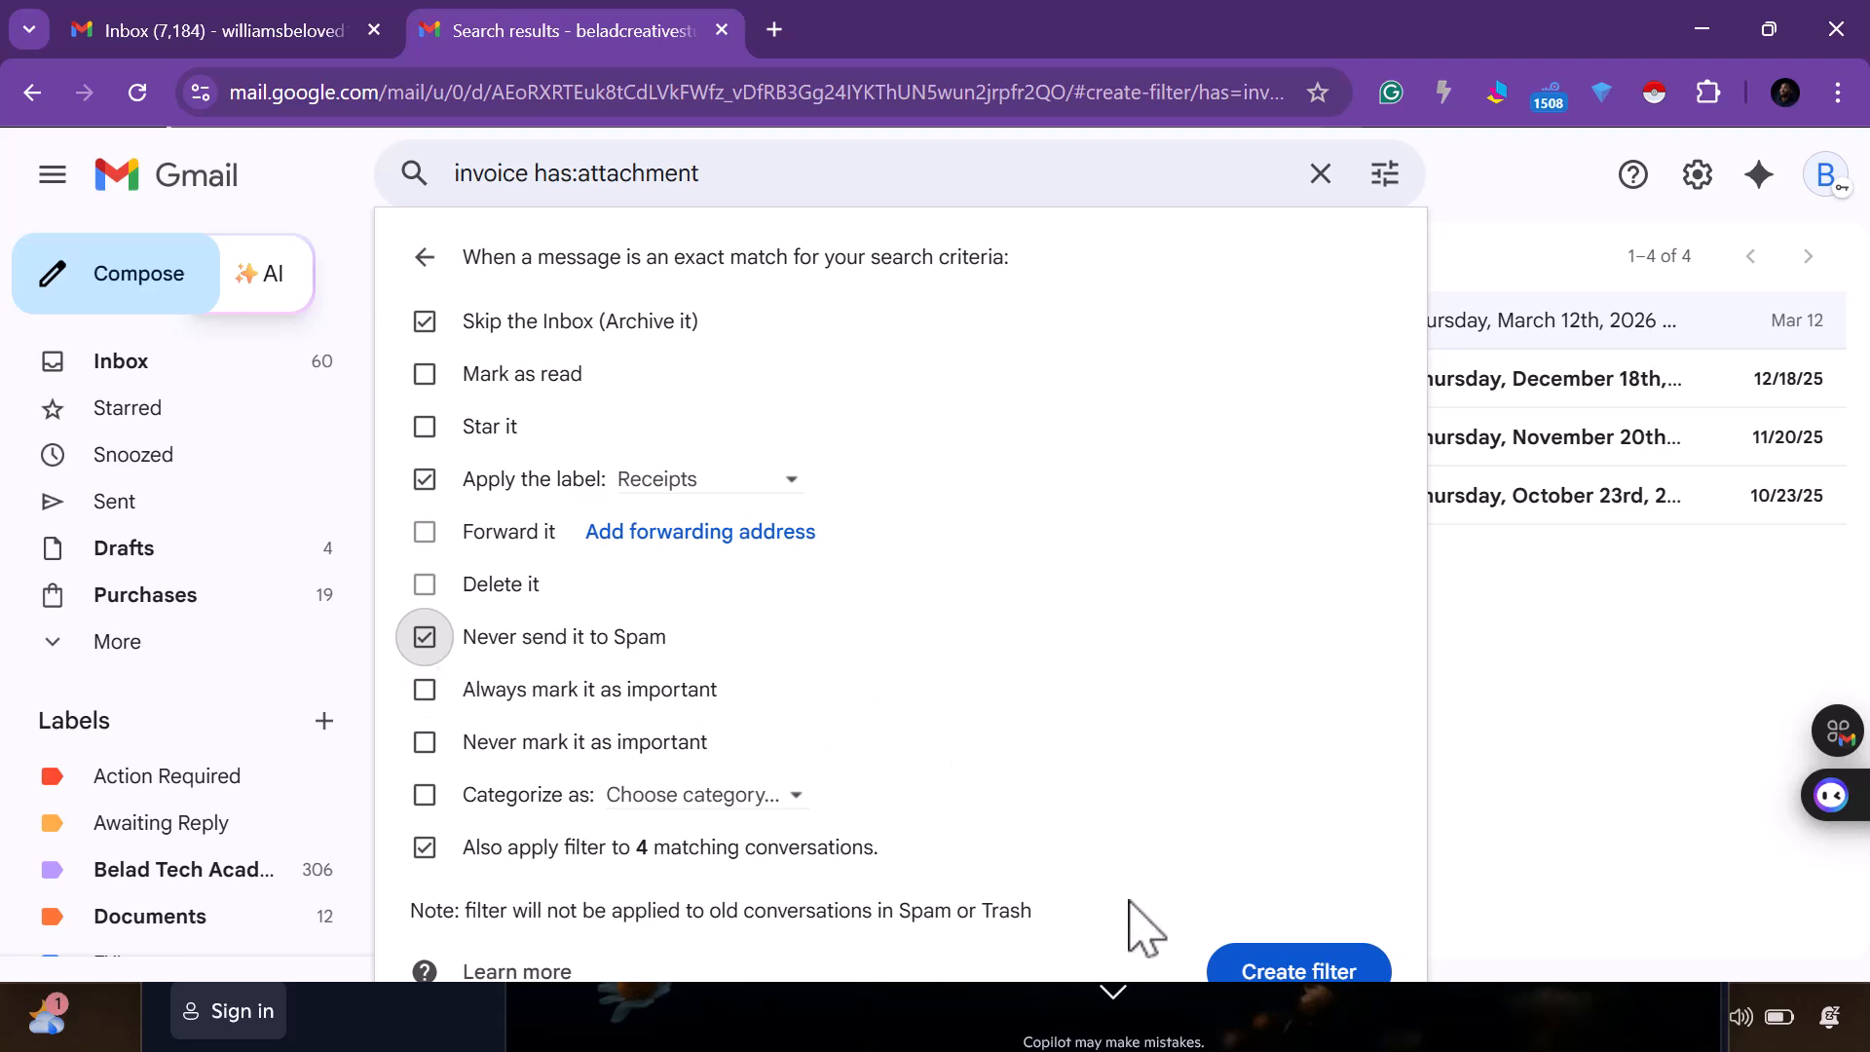
pyautogui.click(1302, 973)
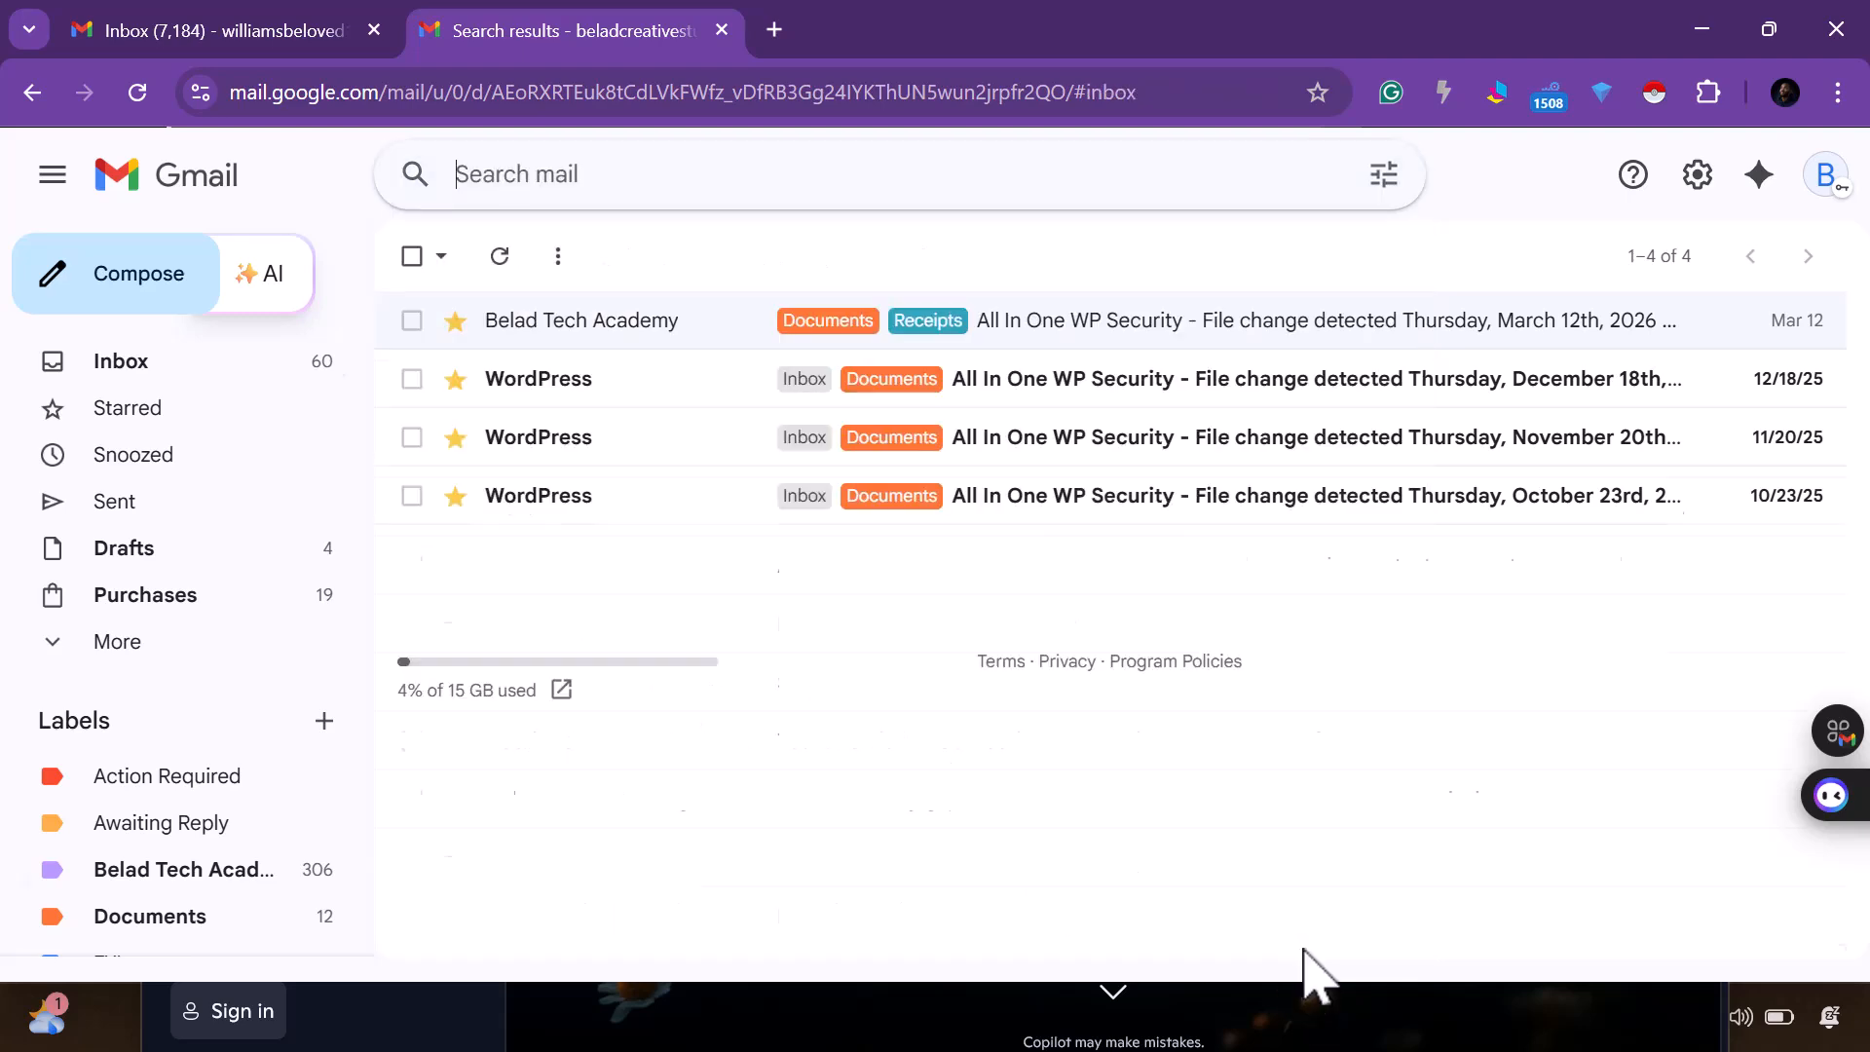
# Dismiss the notification and open the Receipts label to check which messages the invoice filter filed there
pyautogui.scroll(-3, 244, 638)
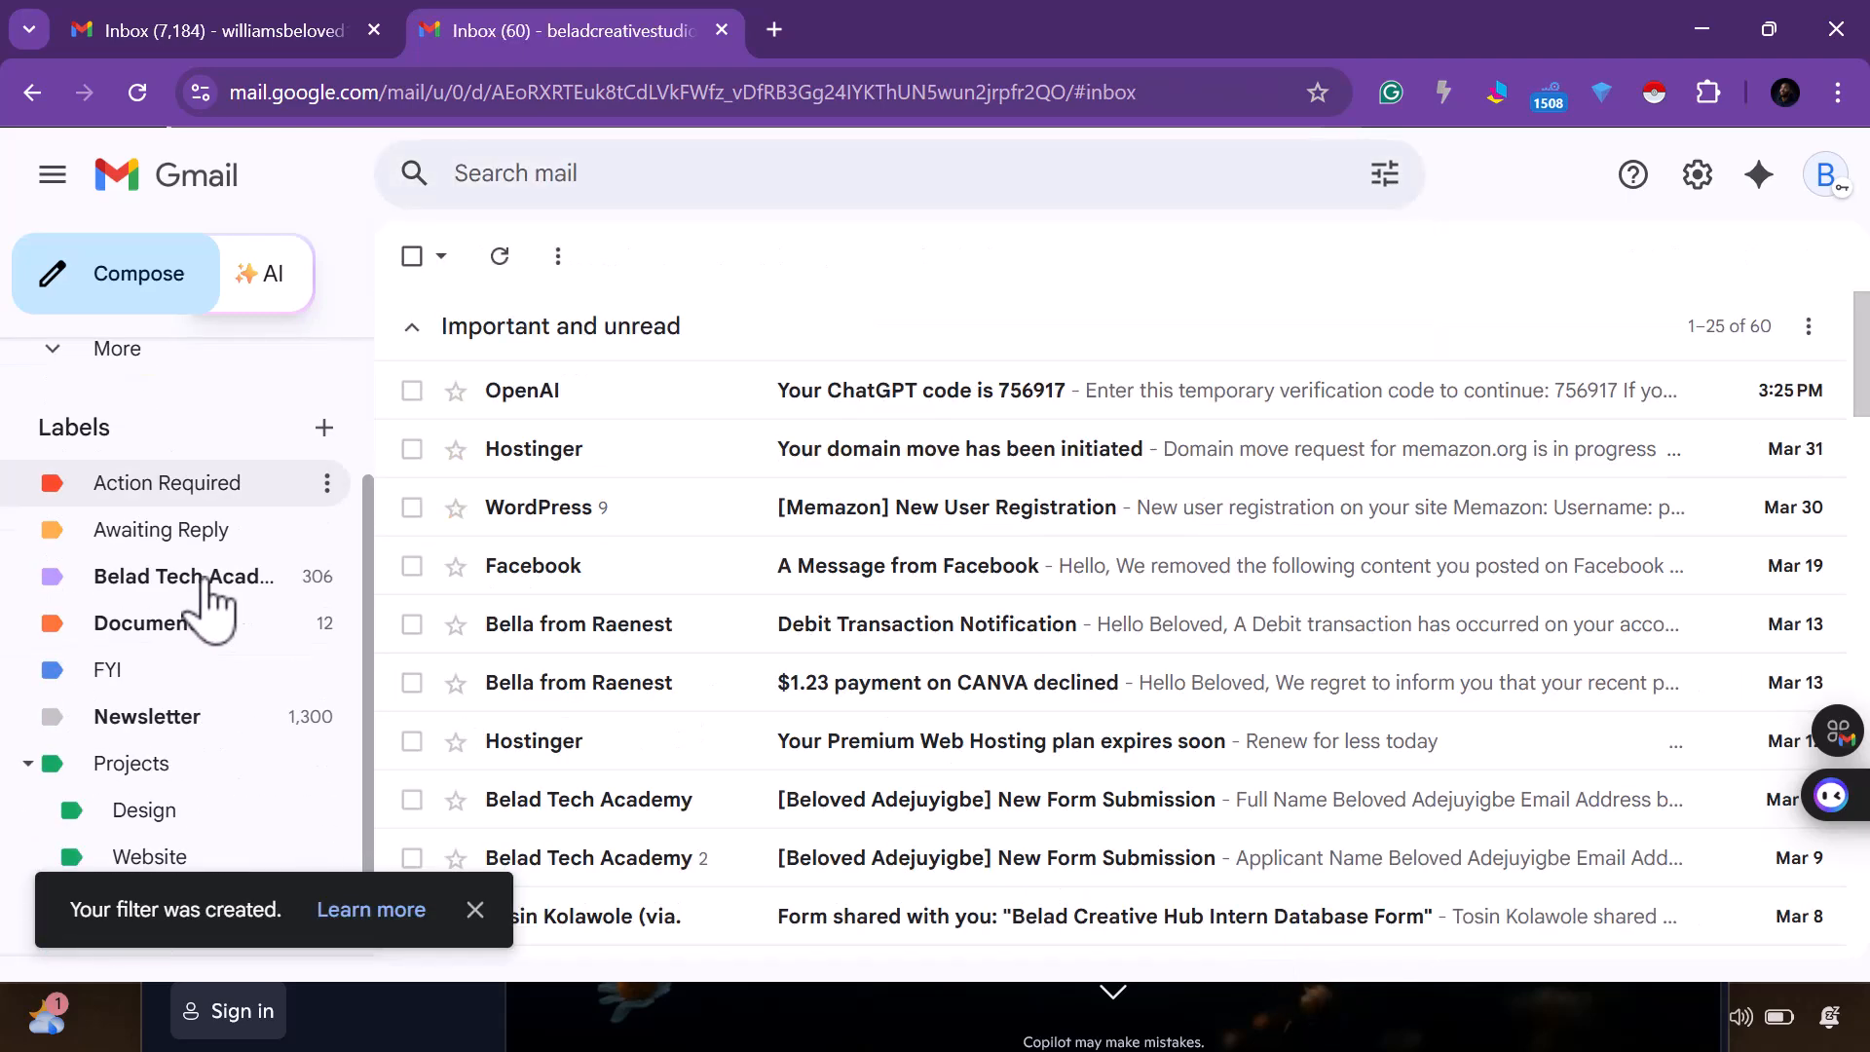
pyautogui.click(475, 909)
pyautogui.click(213, 909)
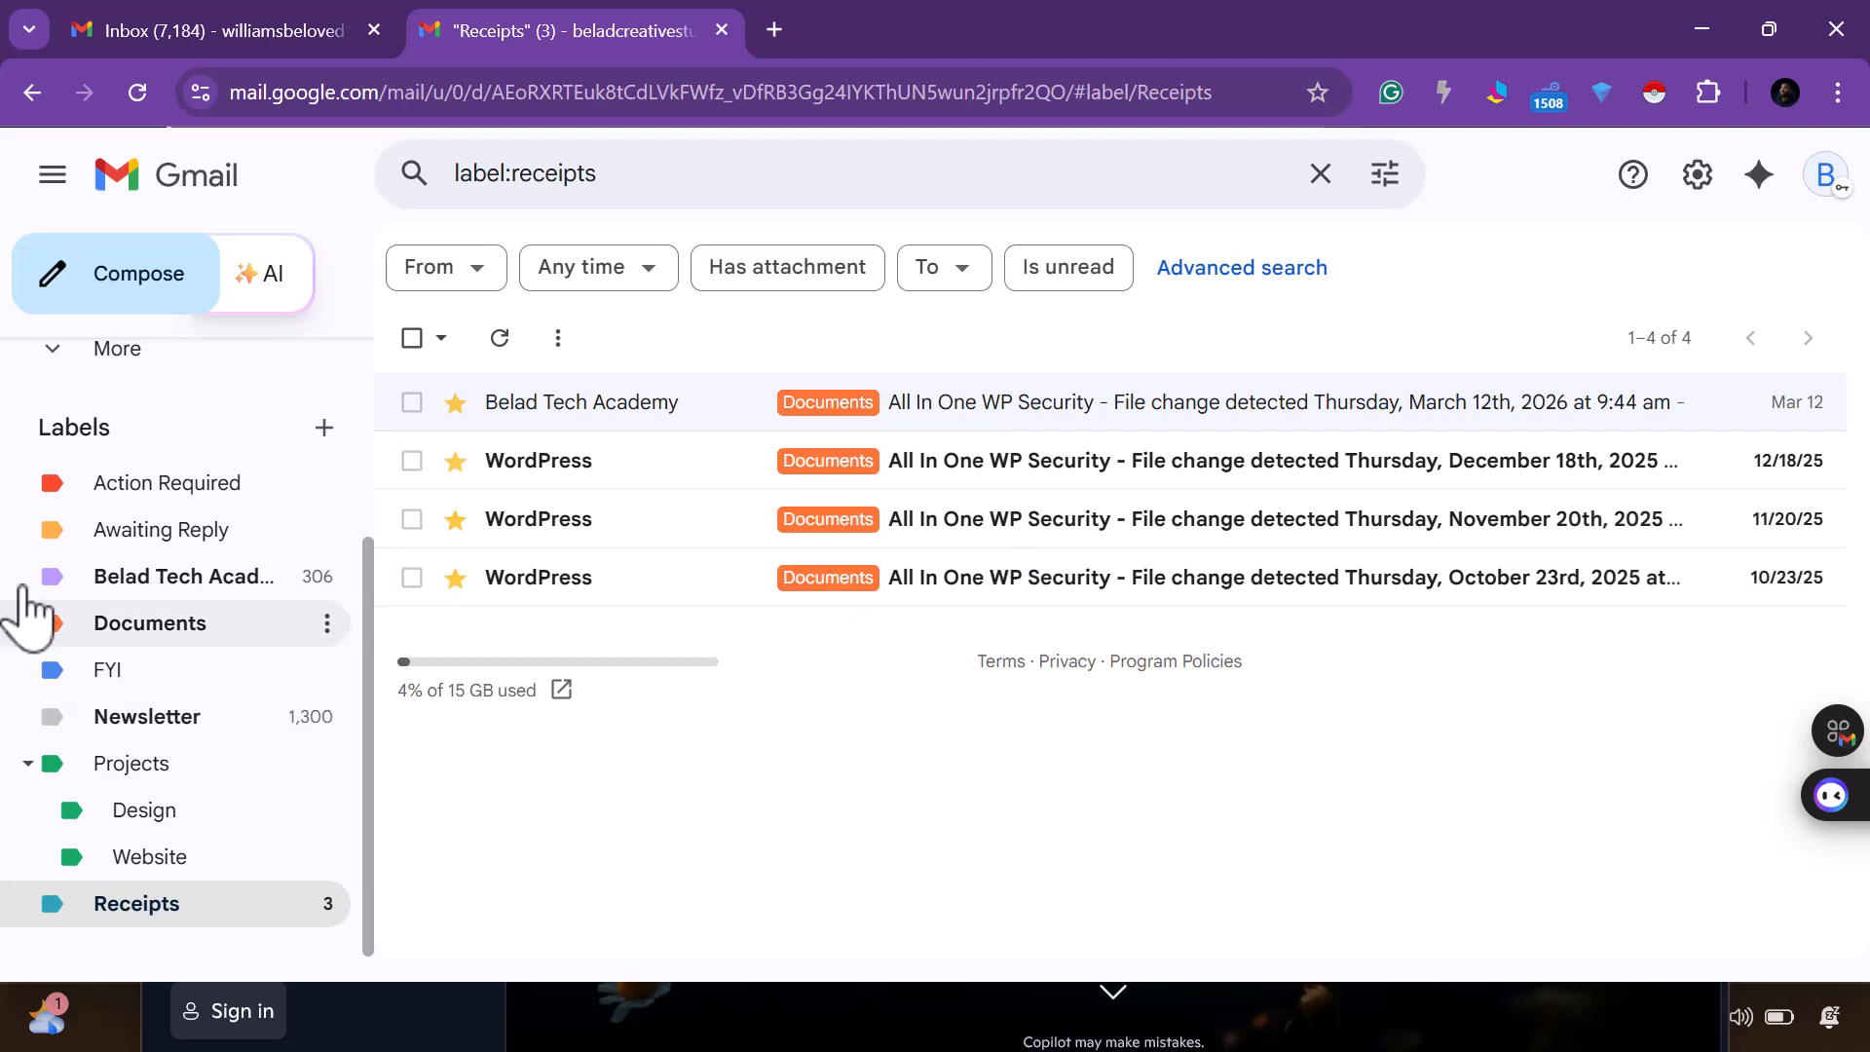
# Return to the inbox and start a filter for messages that have the words "order confirmation" and include an attachment
pyautogui.scroll(3, 175, 594)
pyautogui.click(251, 372)
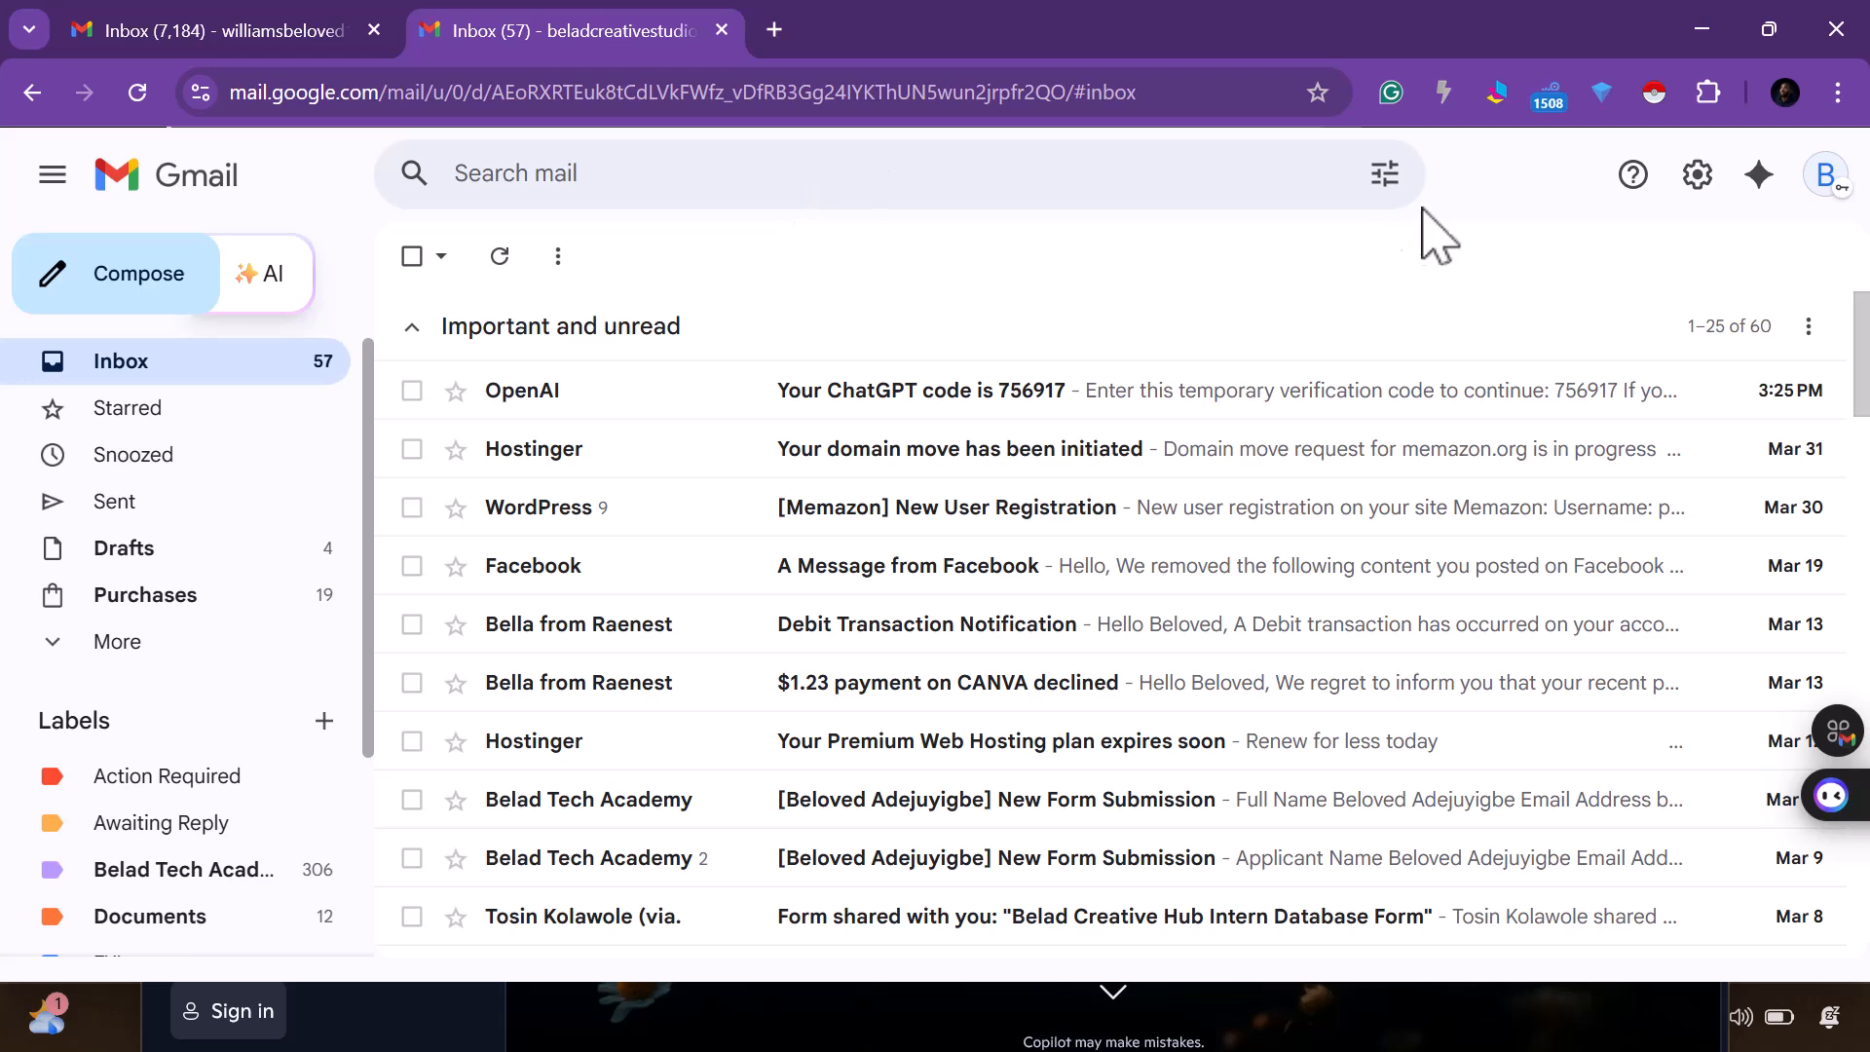
pyautogui.click(1387, 175)
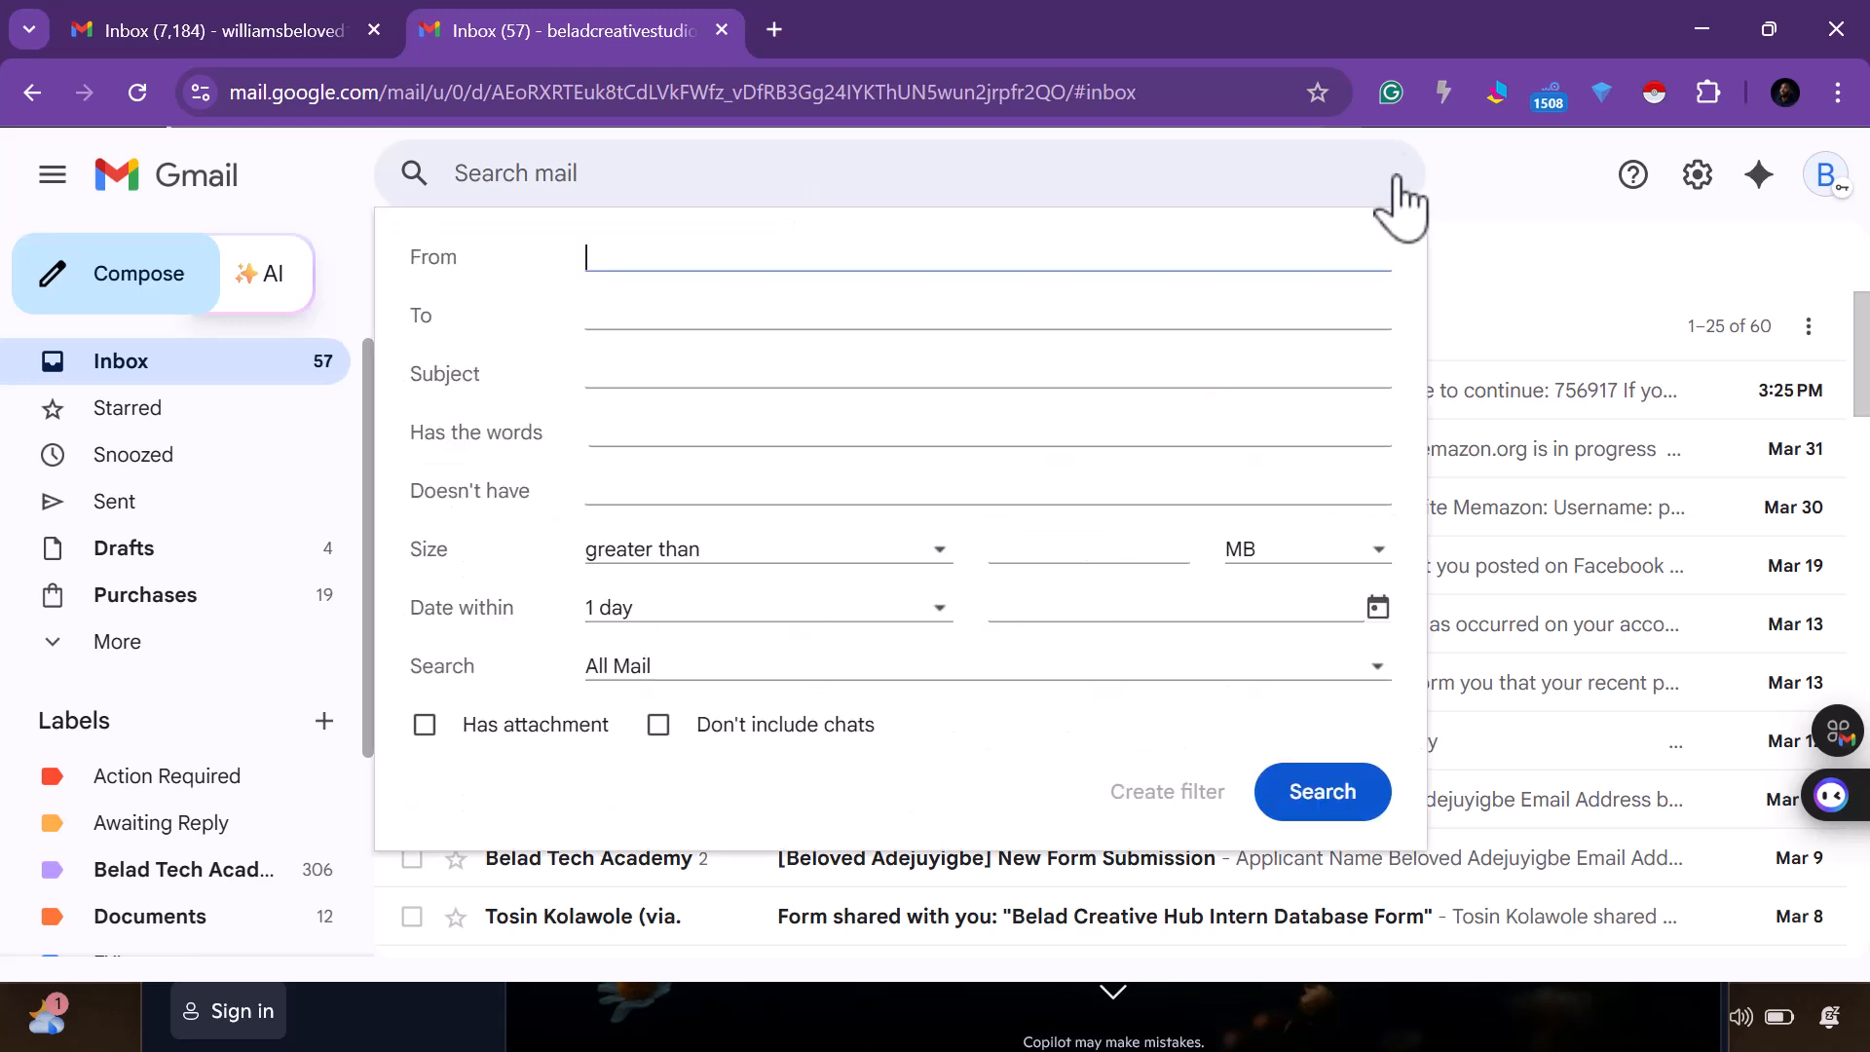
pyautogui.click(607, 430)
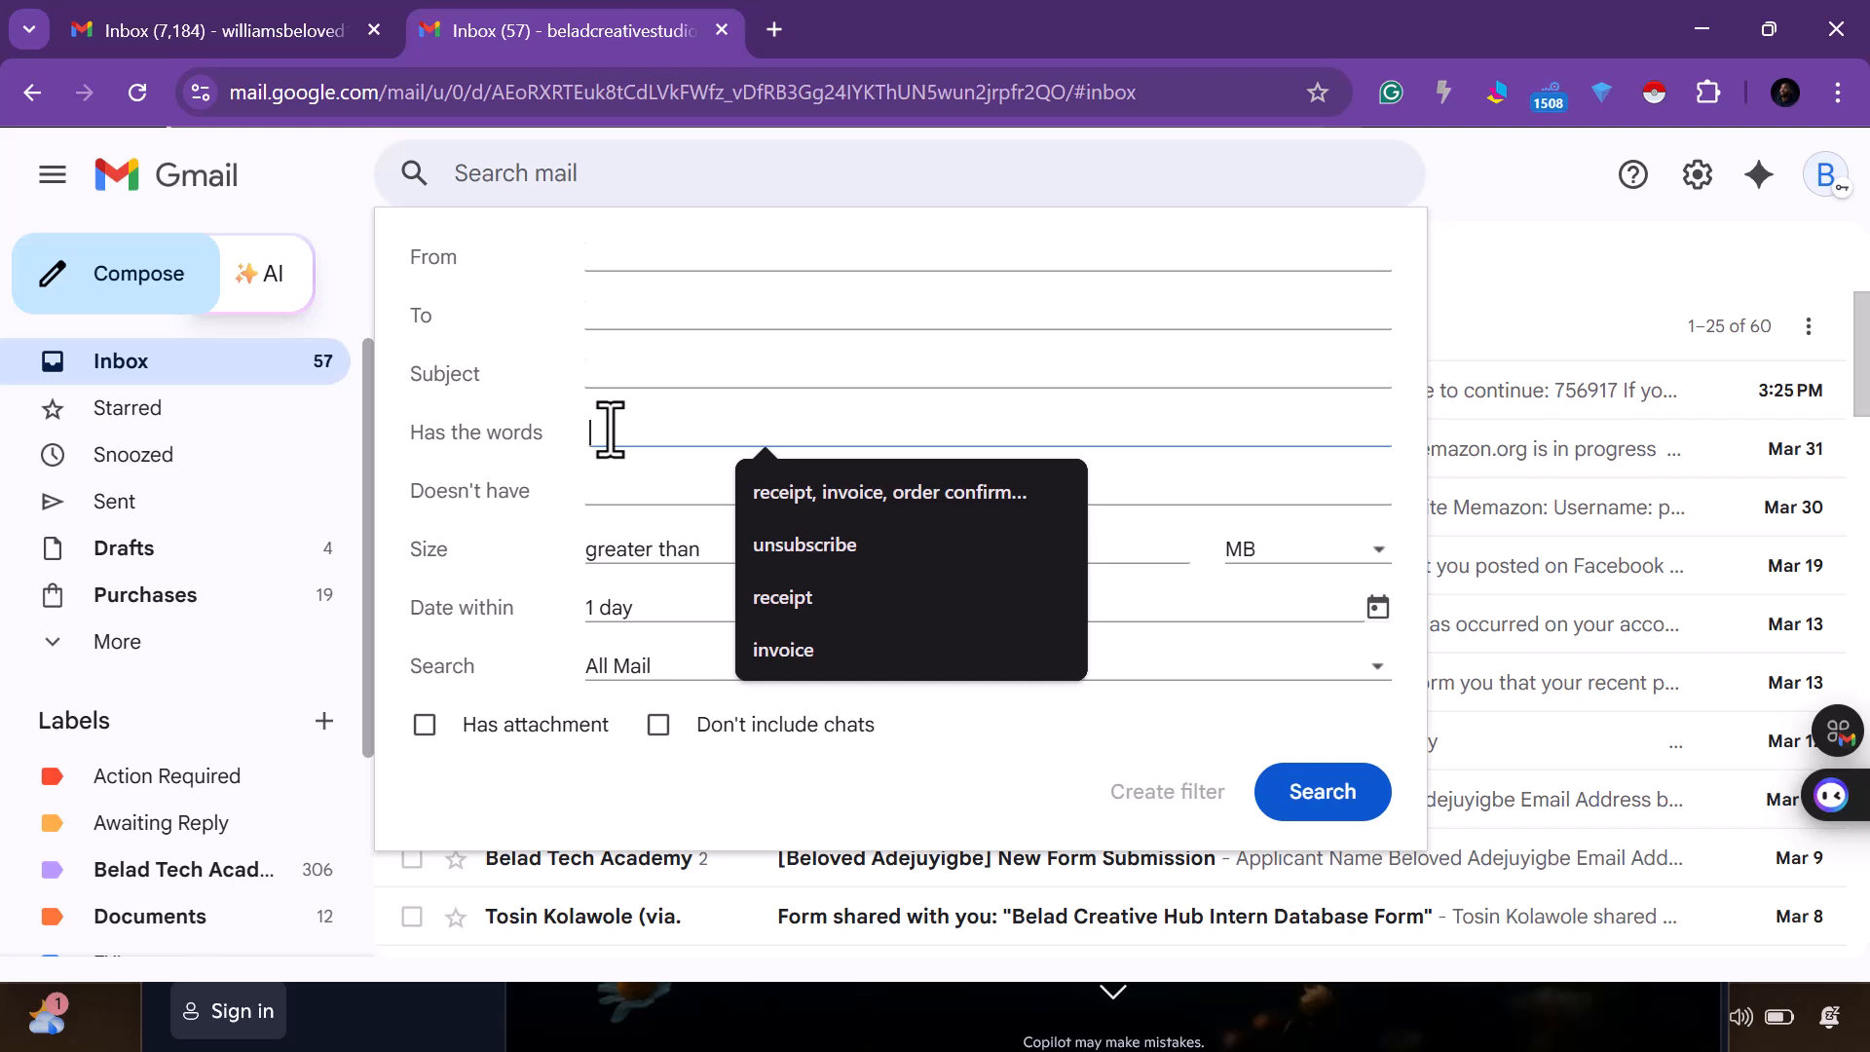
pyautogui.click(977, 493)
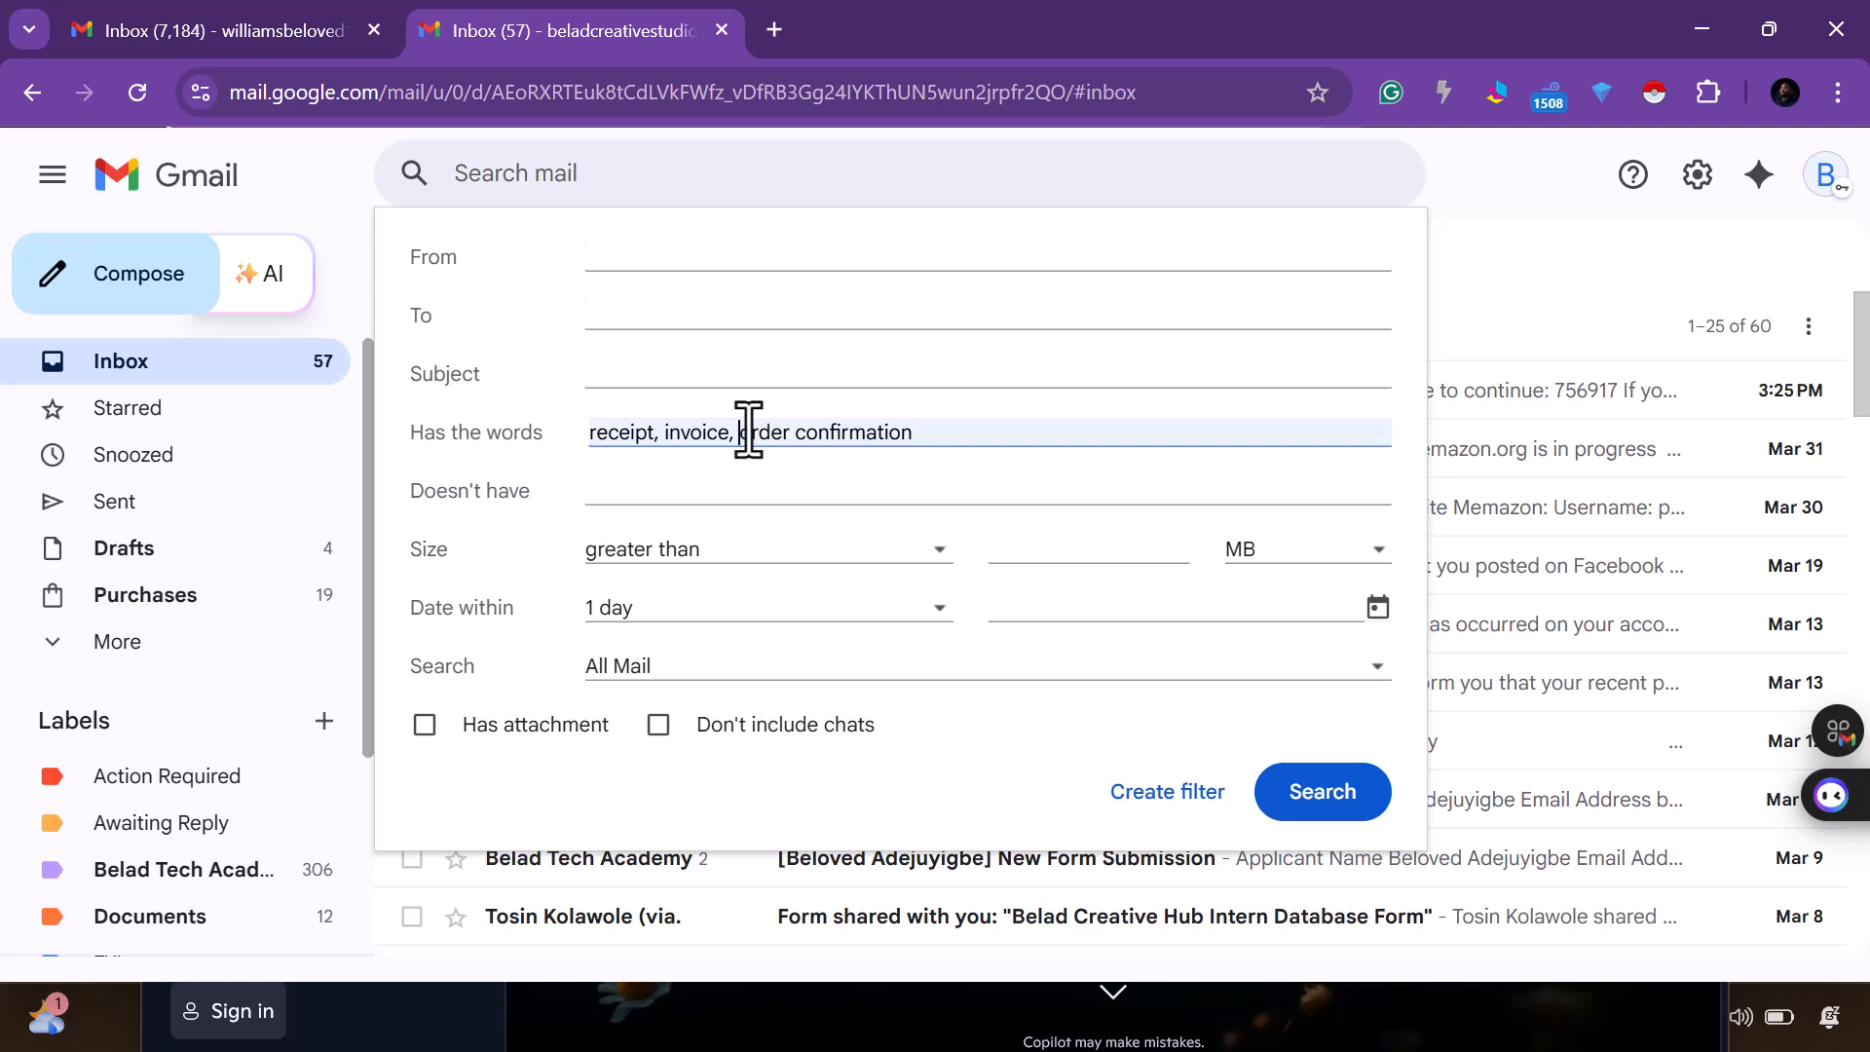
pyautogui.moveTo(742, 430); pyautogui.dragTo(409, 428)
pyautogui.press('BackSpace')
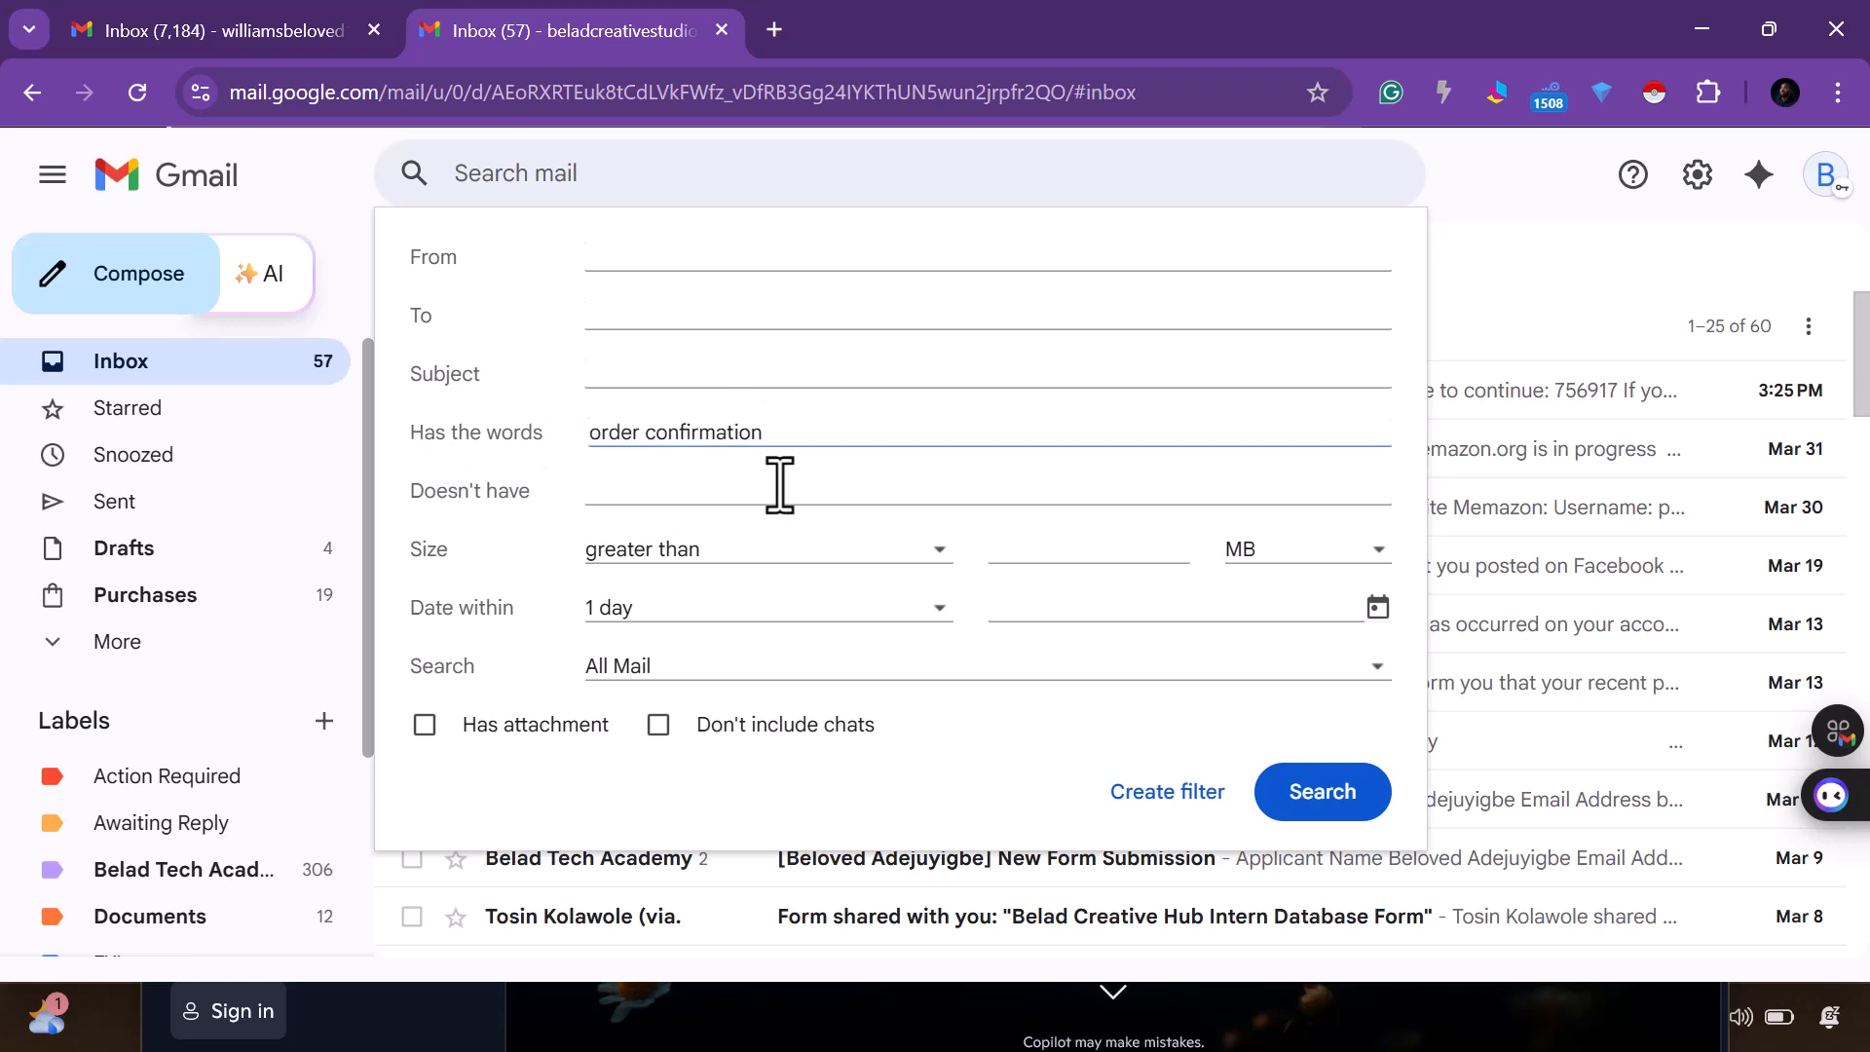
pyautogui.click(426, 726)
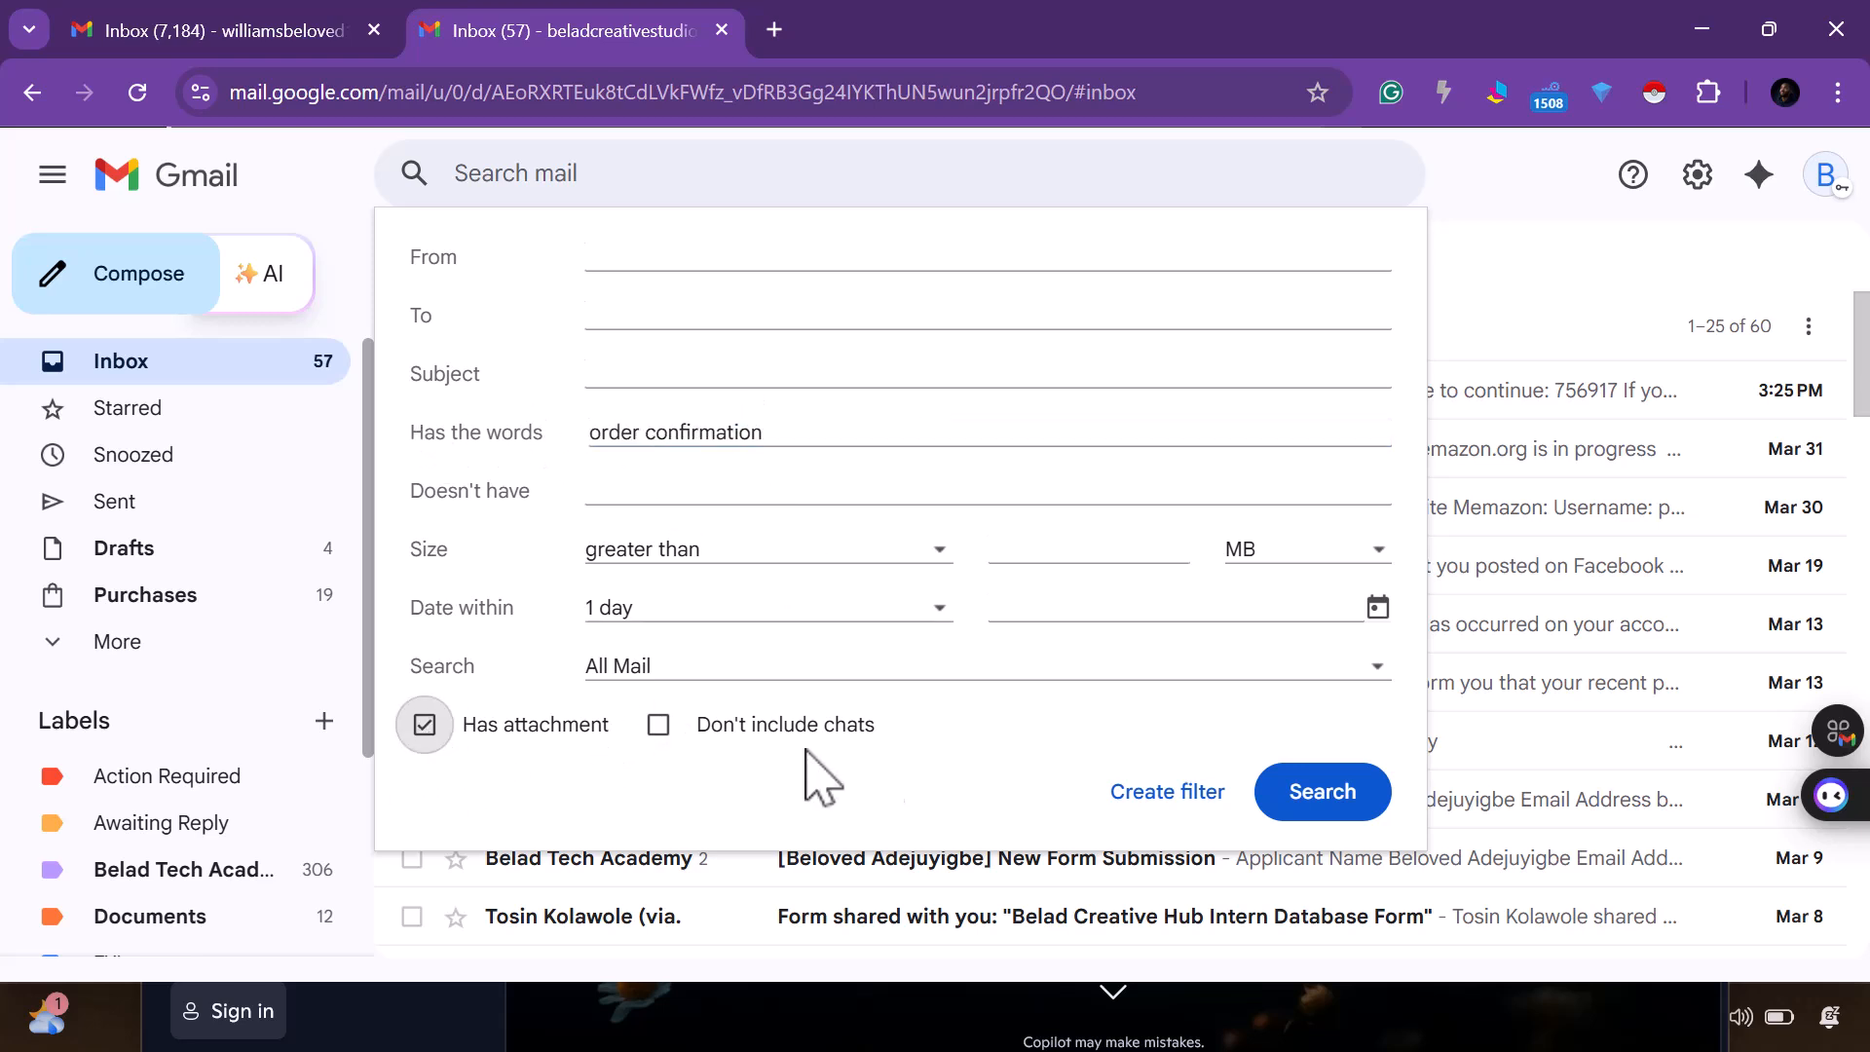
pyautogui.click(1177, 818)
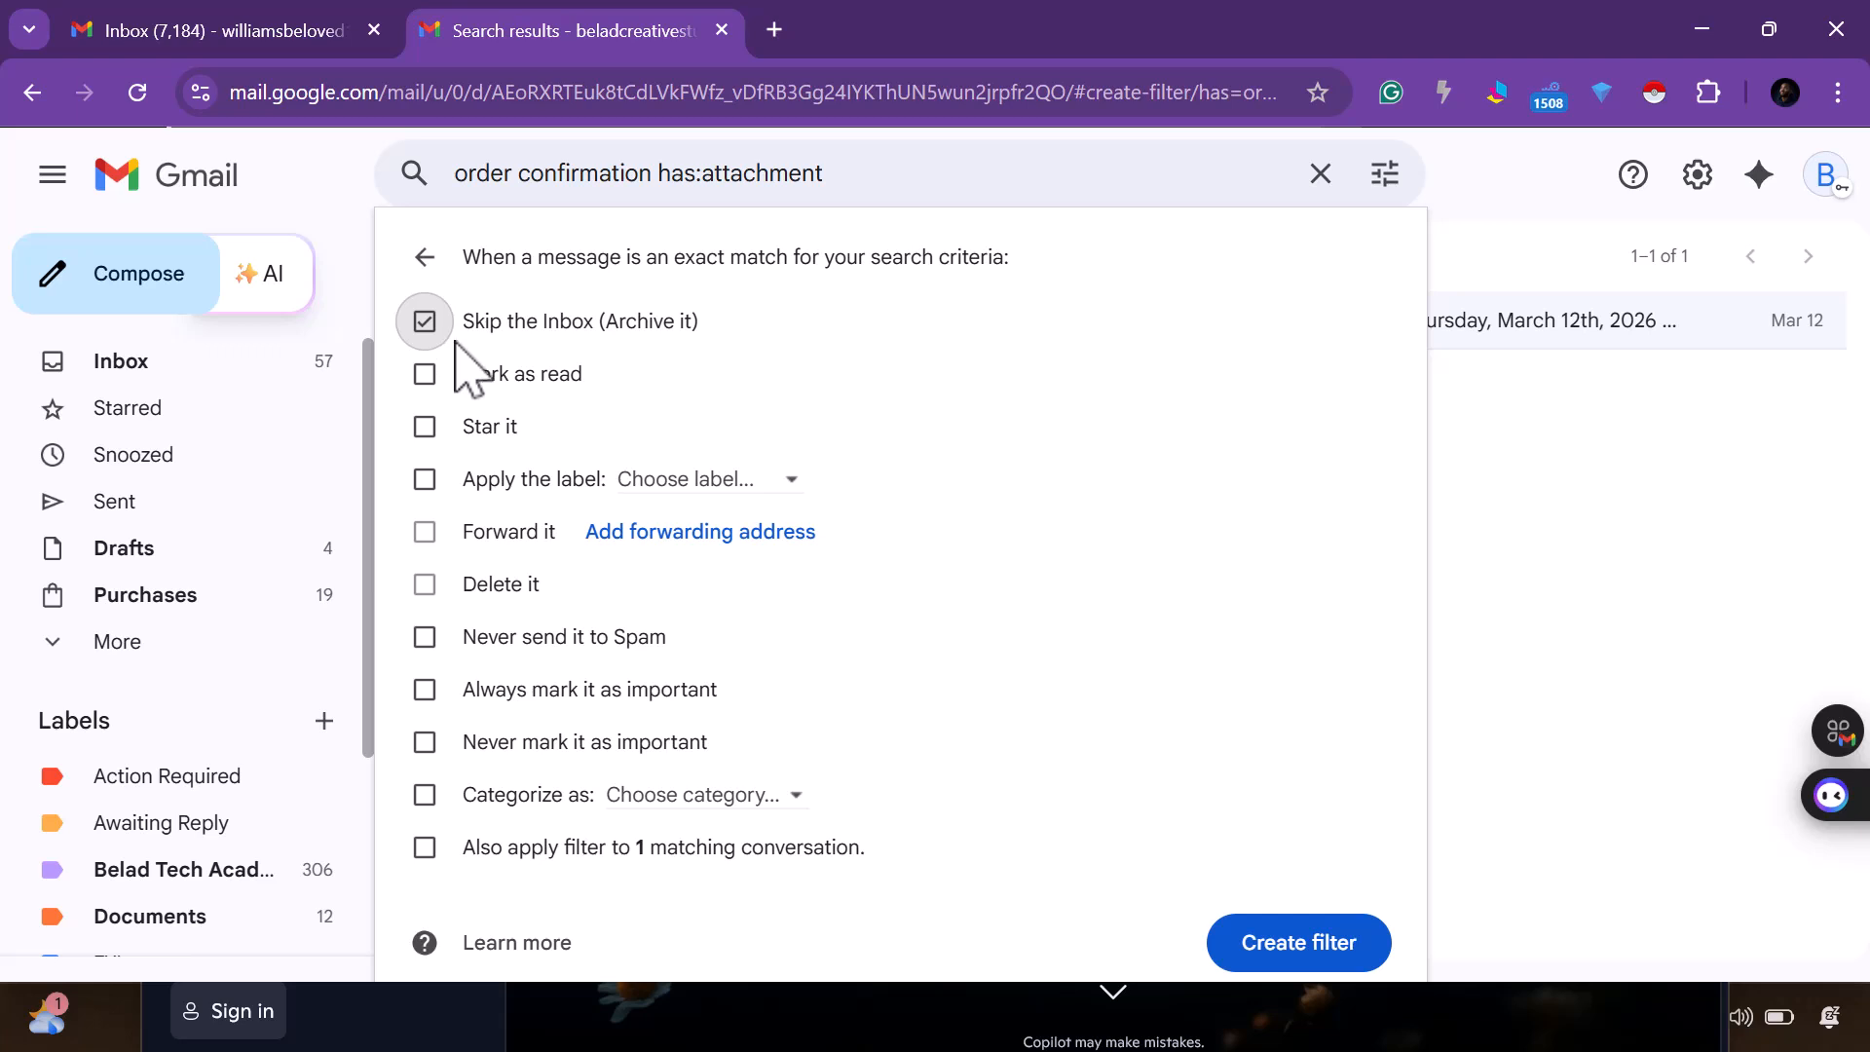
# Have the order confirmation filter skip the inbox, apply the Receipts label, never send to Spam and include the matching conversation, and create it
pyautogui.click(694, 481)
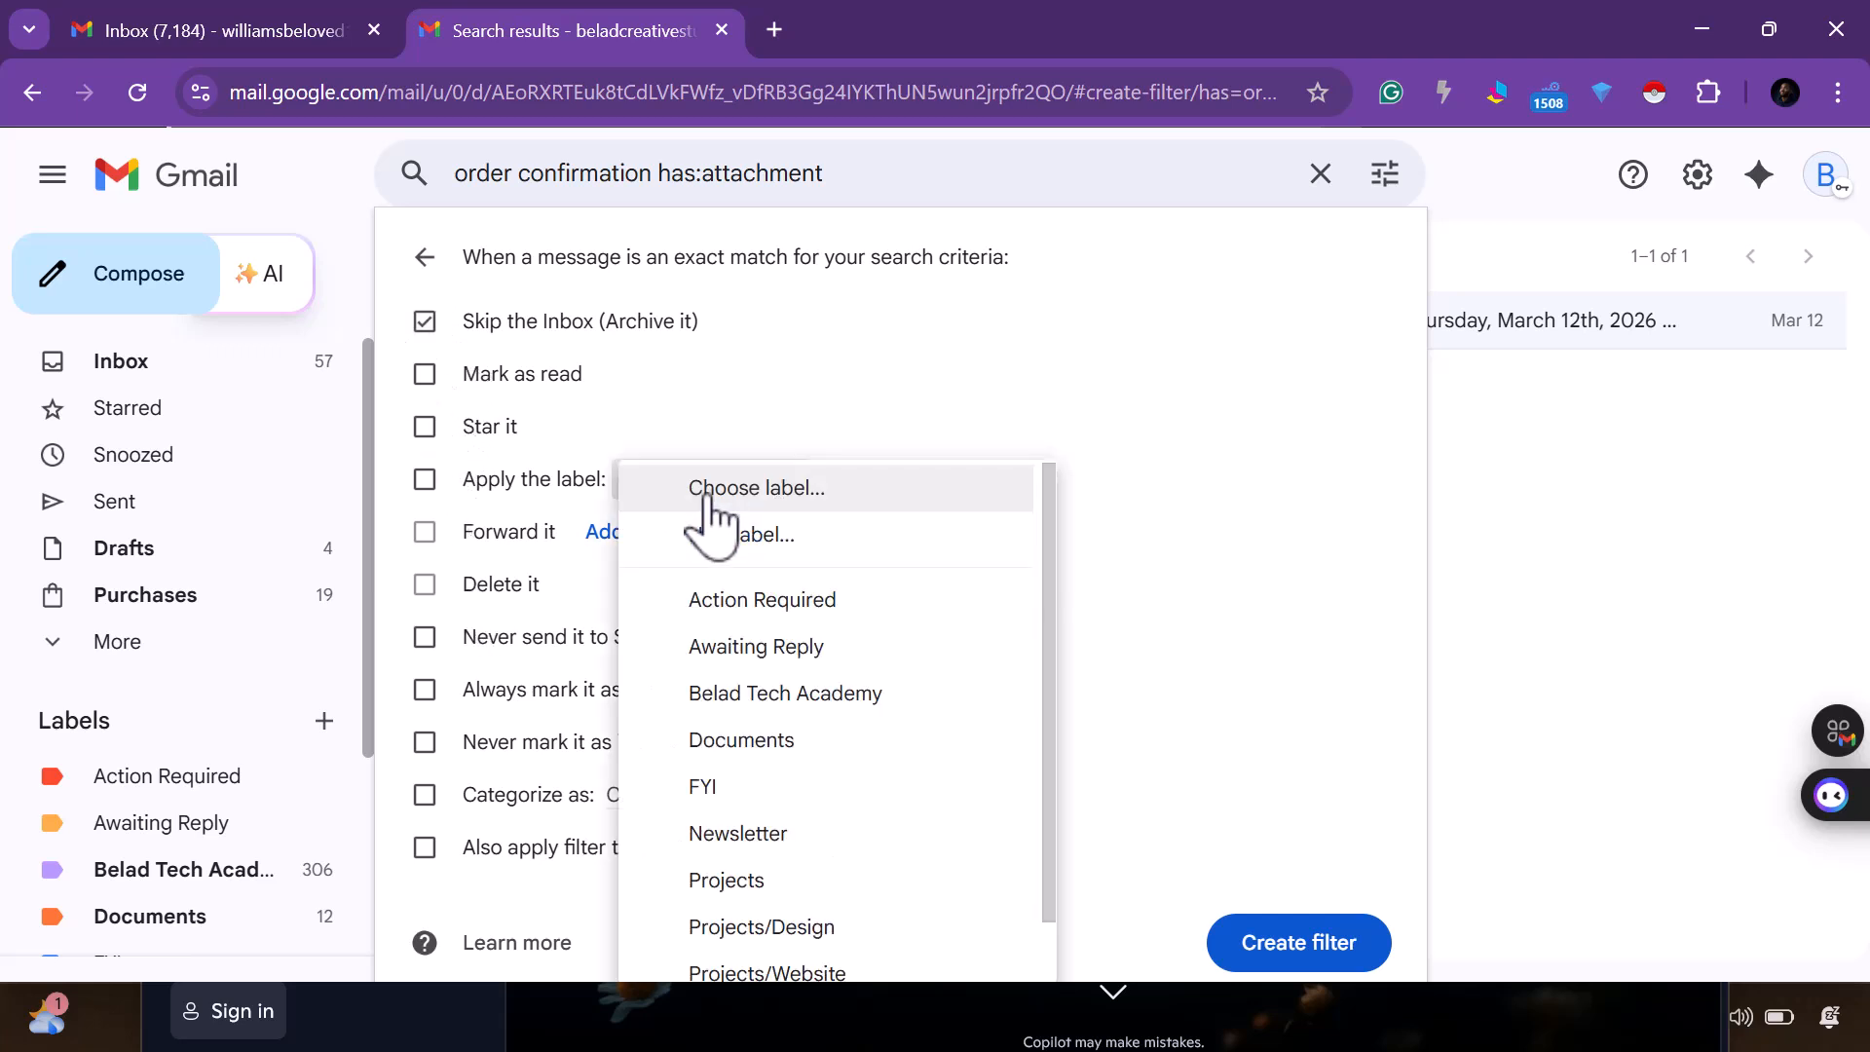
pyautogui.click(767, 958)
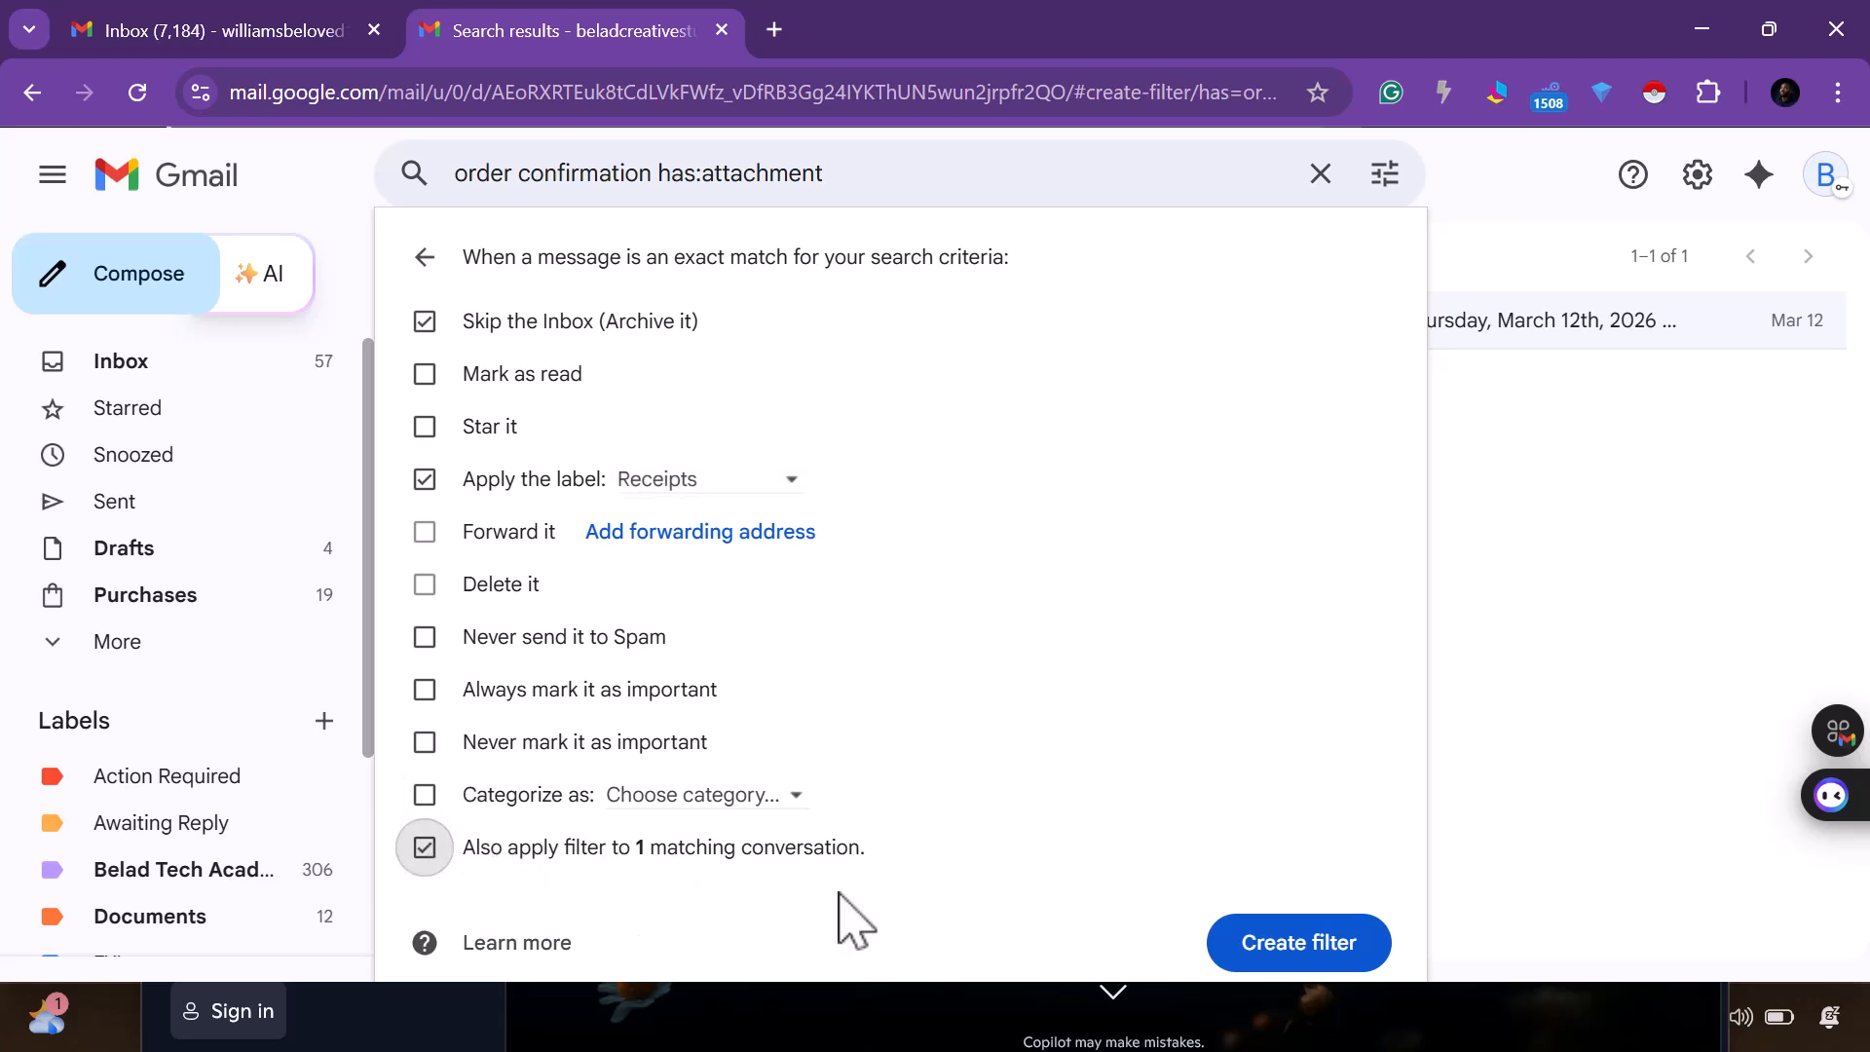
pyautogui.click(424, 637)
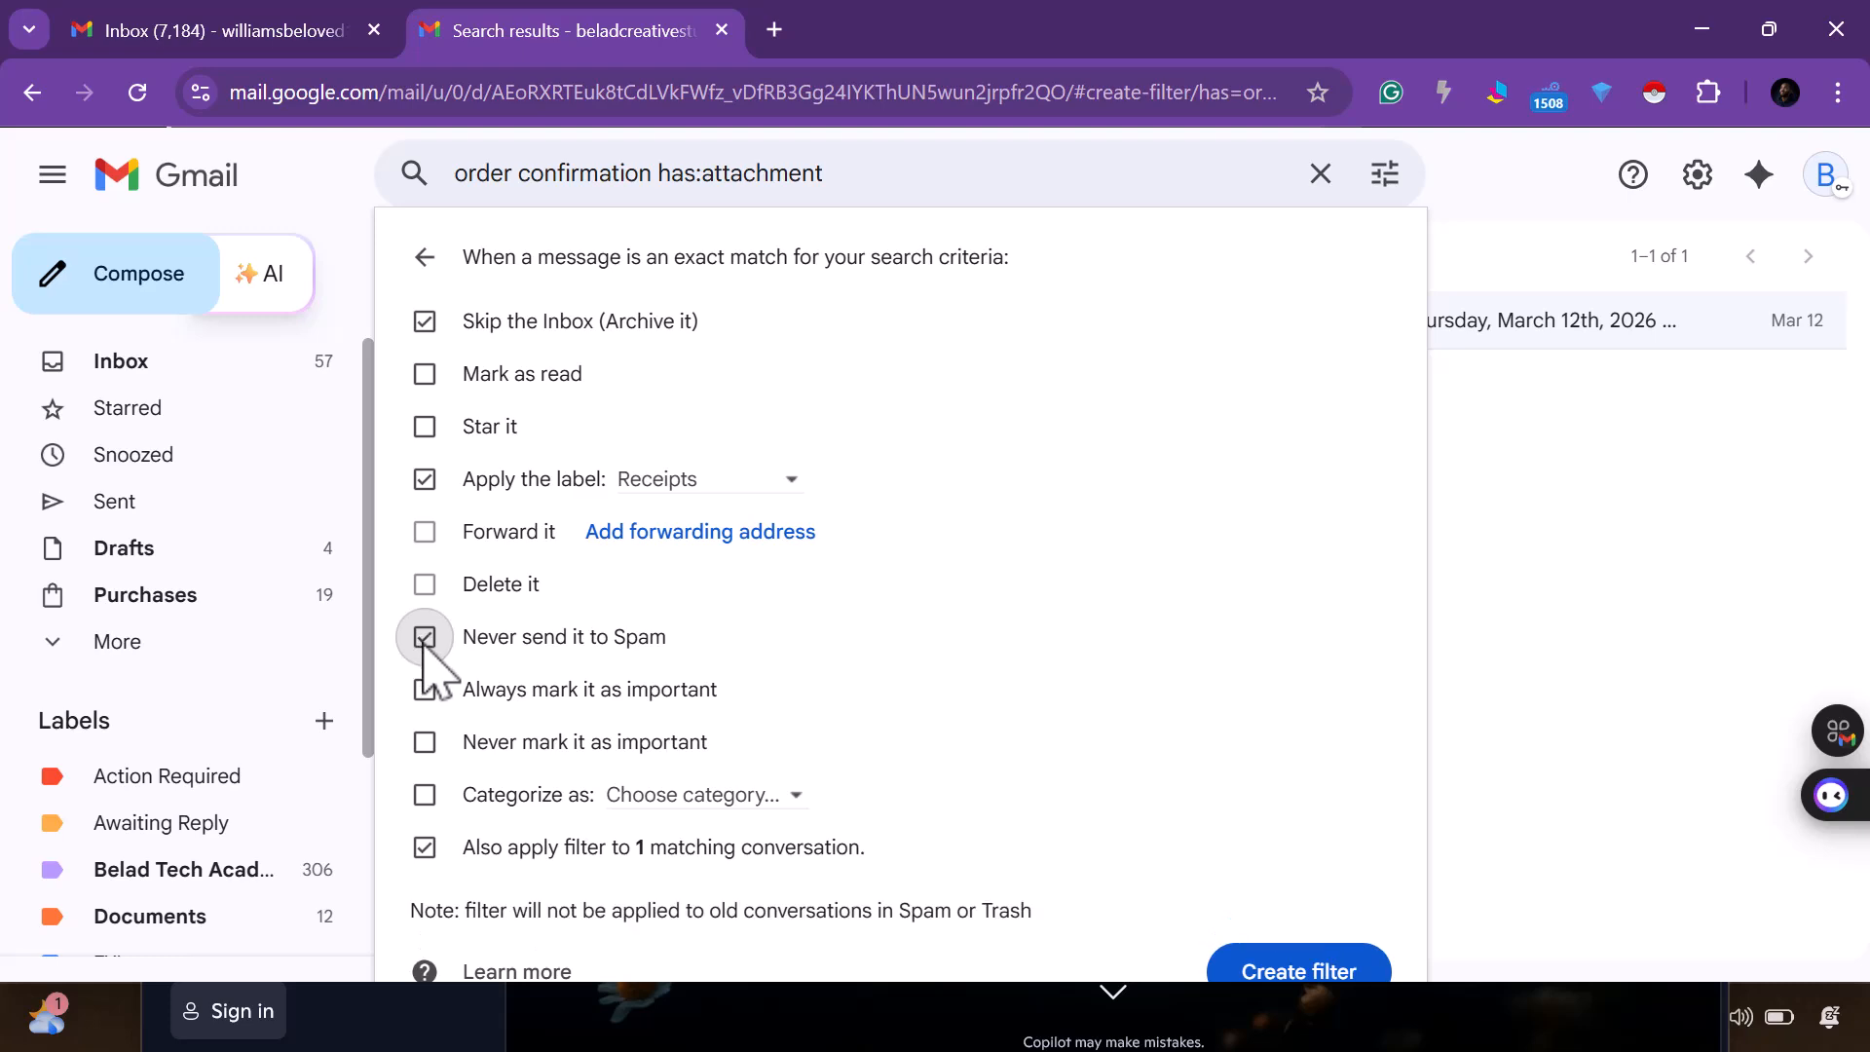
pyautogui.click(1353, 973)
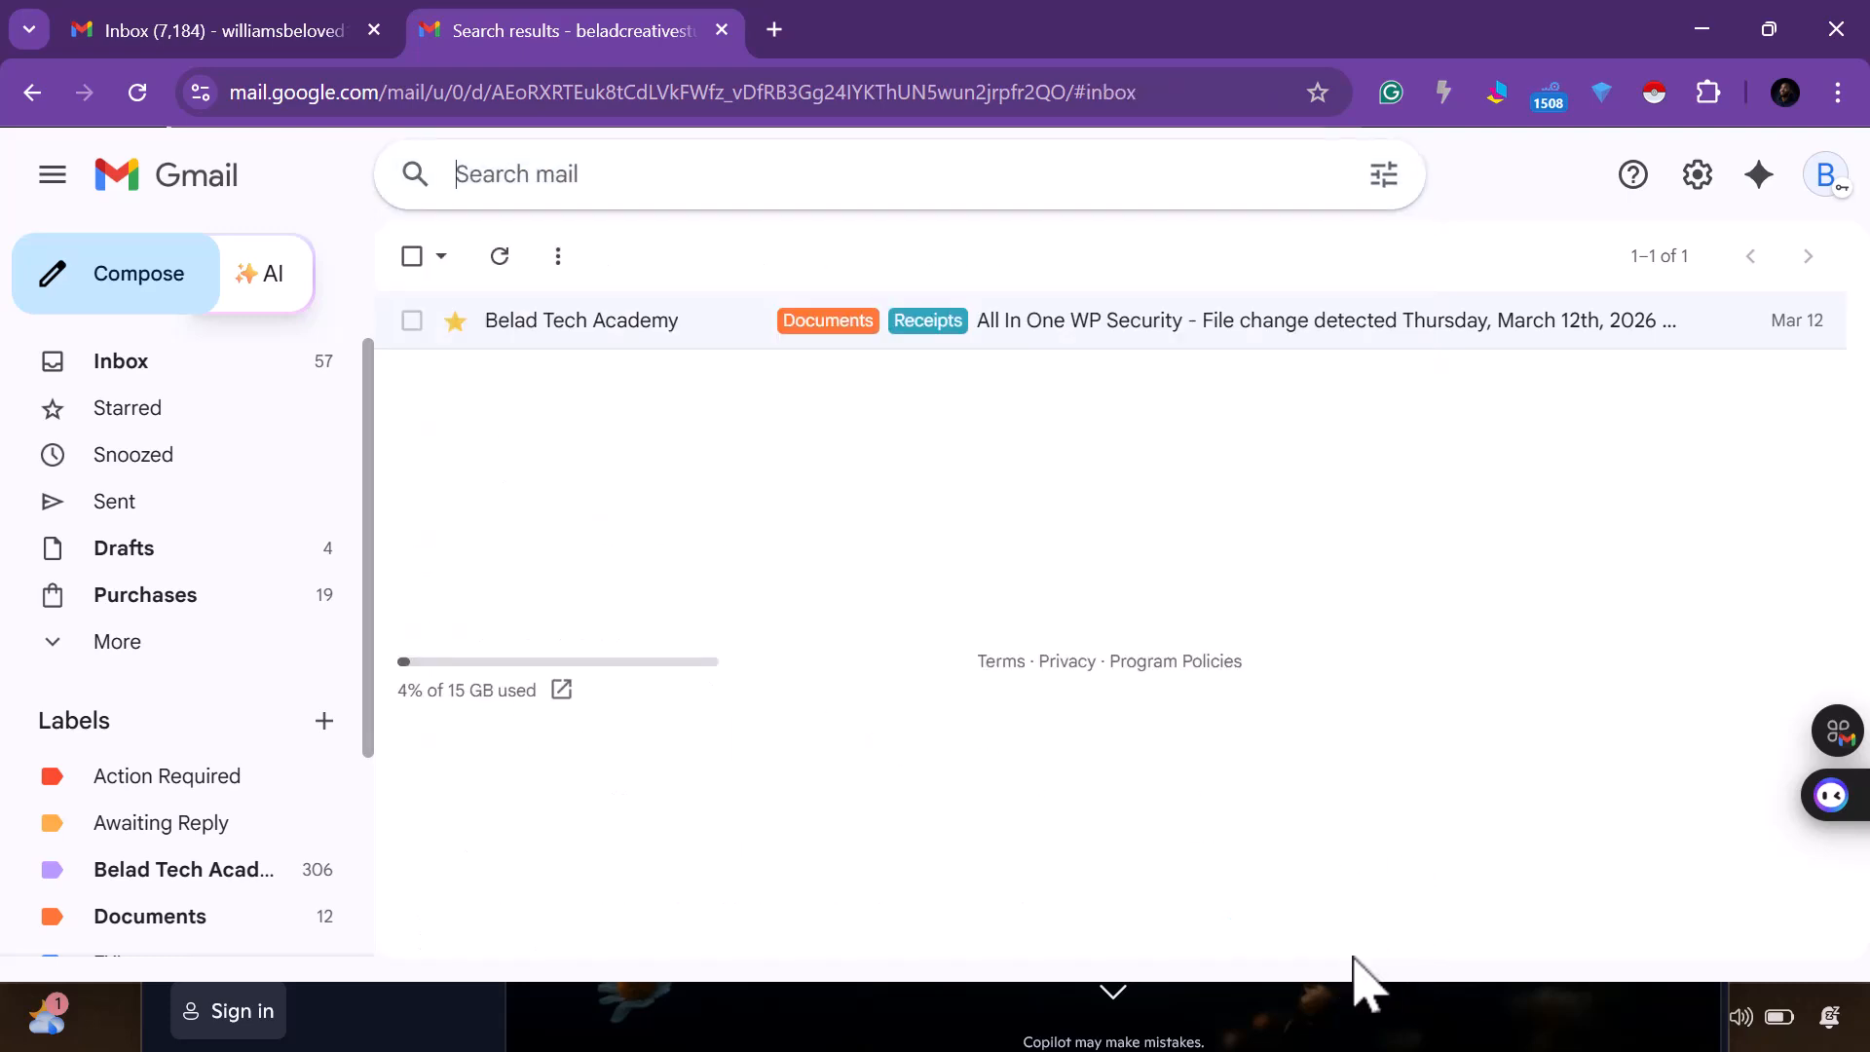
# Dismiss the notification and open the Receipts label to review the messages filed there
pyautogui.scroll(-3, 250, 769)
pyautogui.scroll(3, 272, 710)
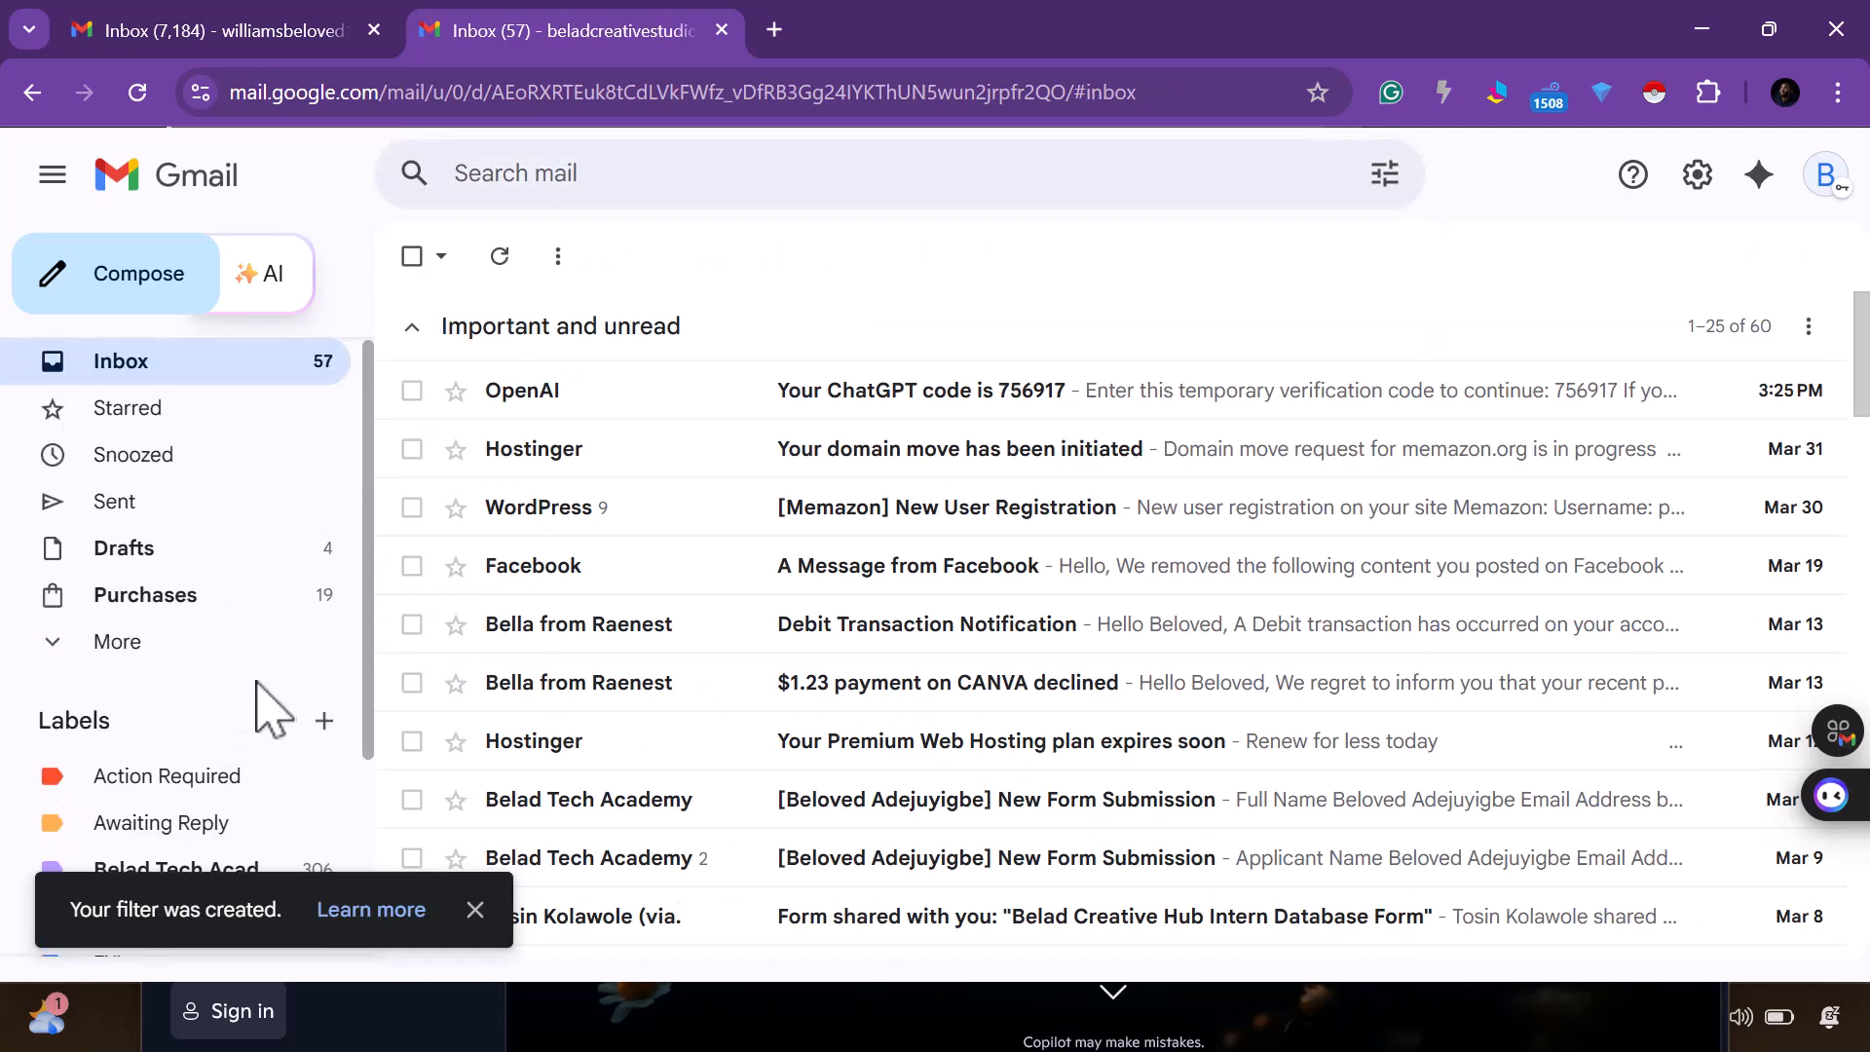
pyautogui.scroll(-3, 257, 692)
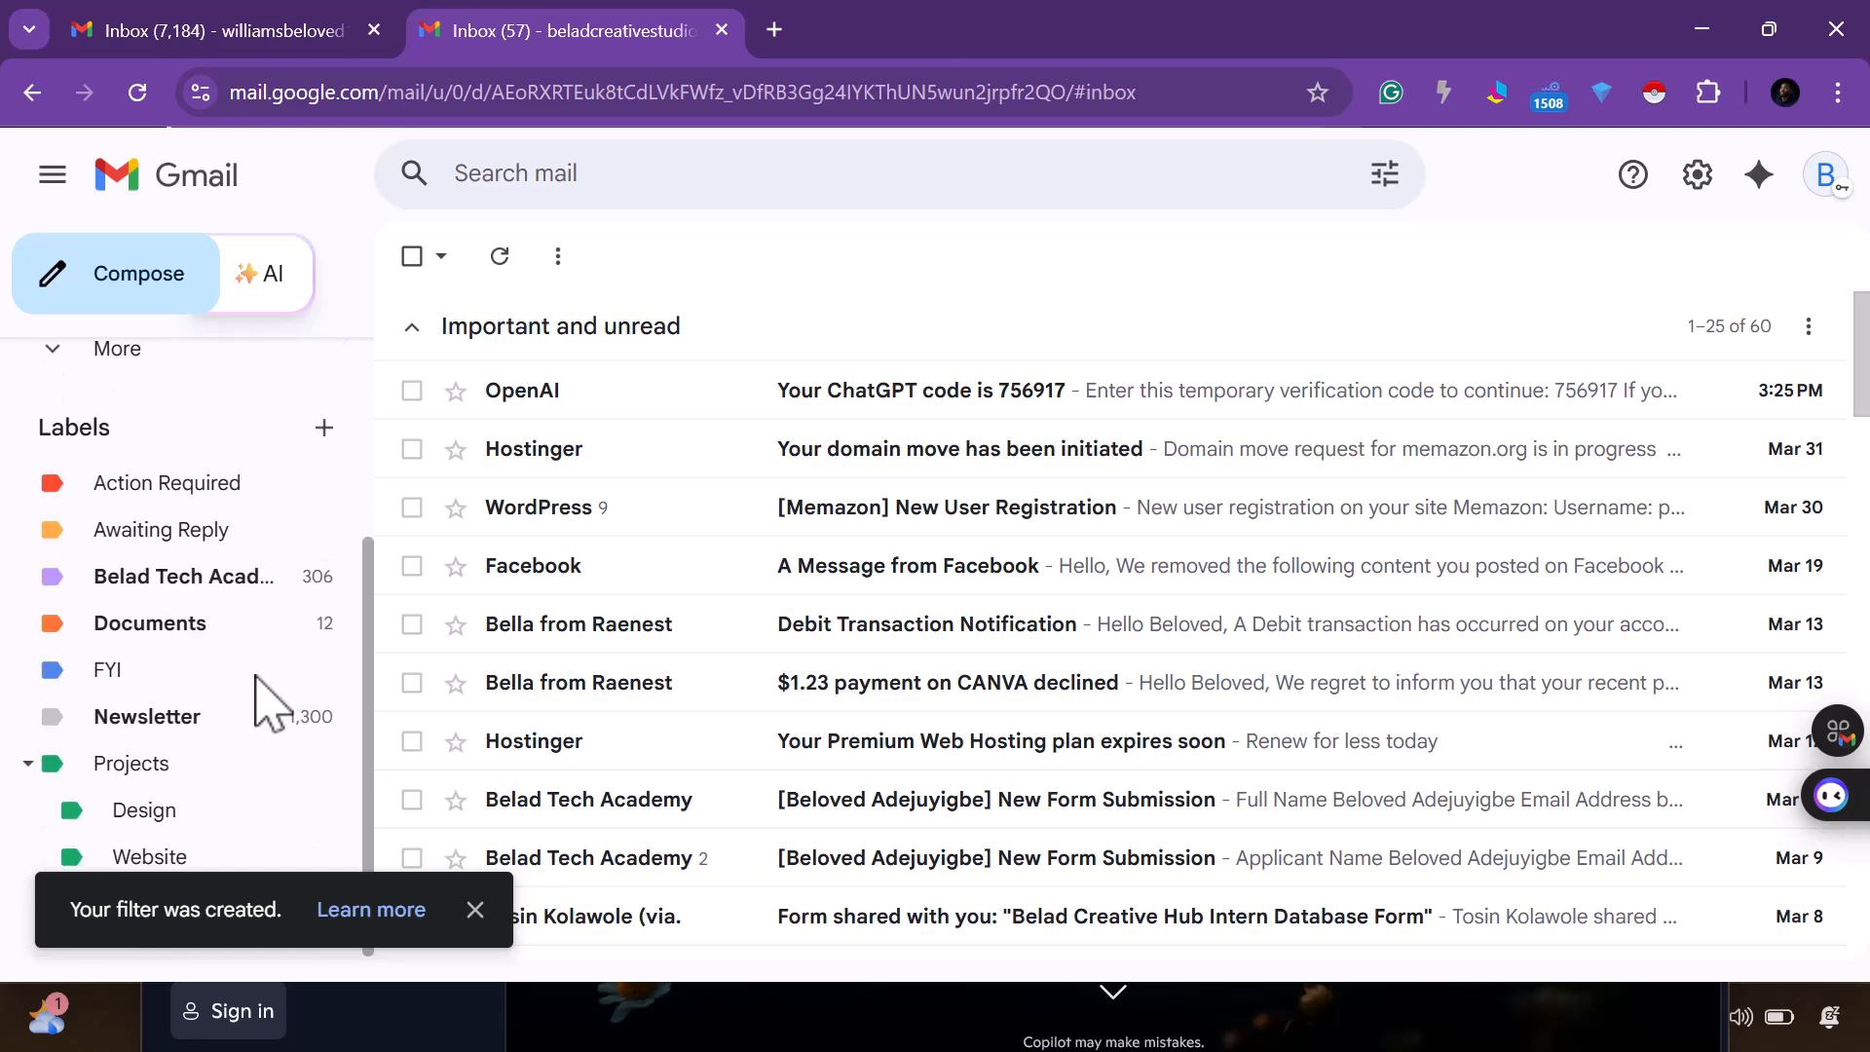
pyautogui.click(474, 909)
pyautogui.click(239, 915)
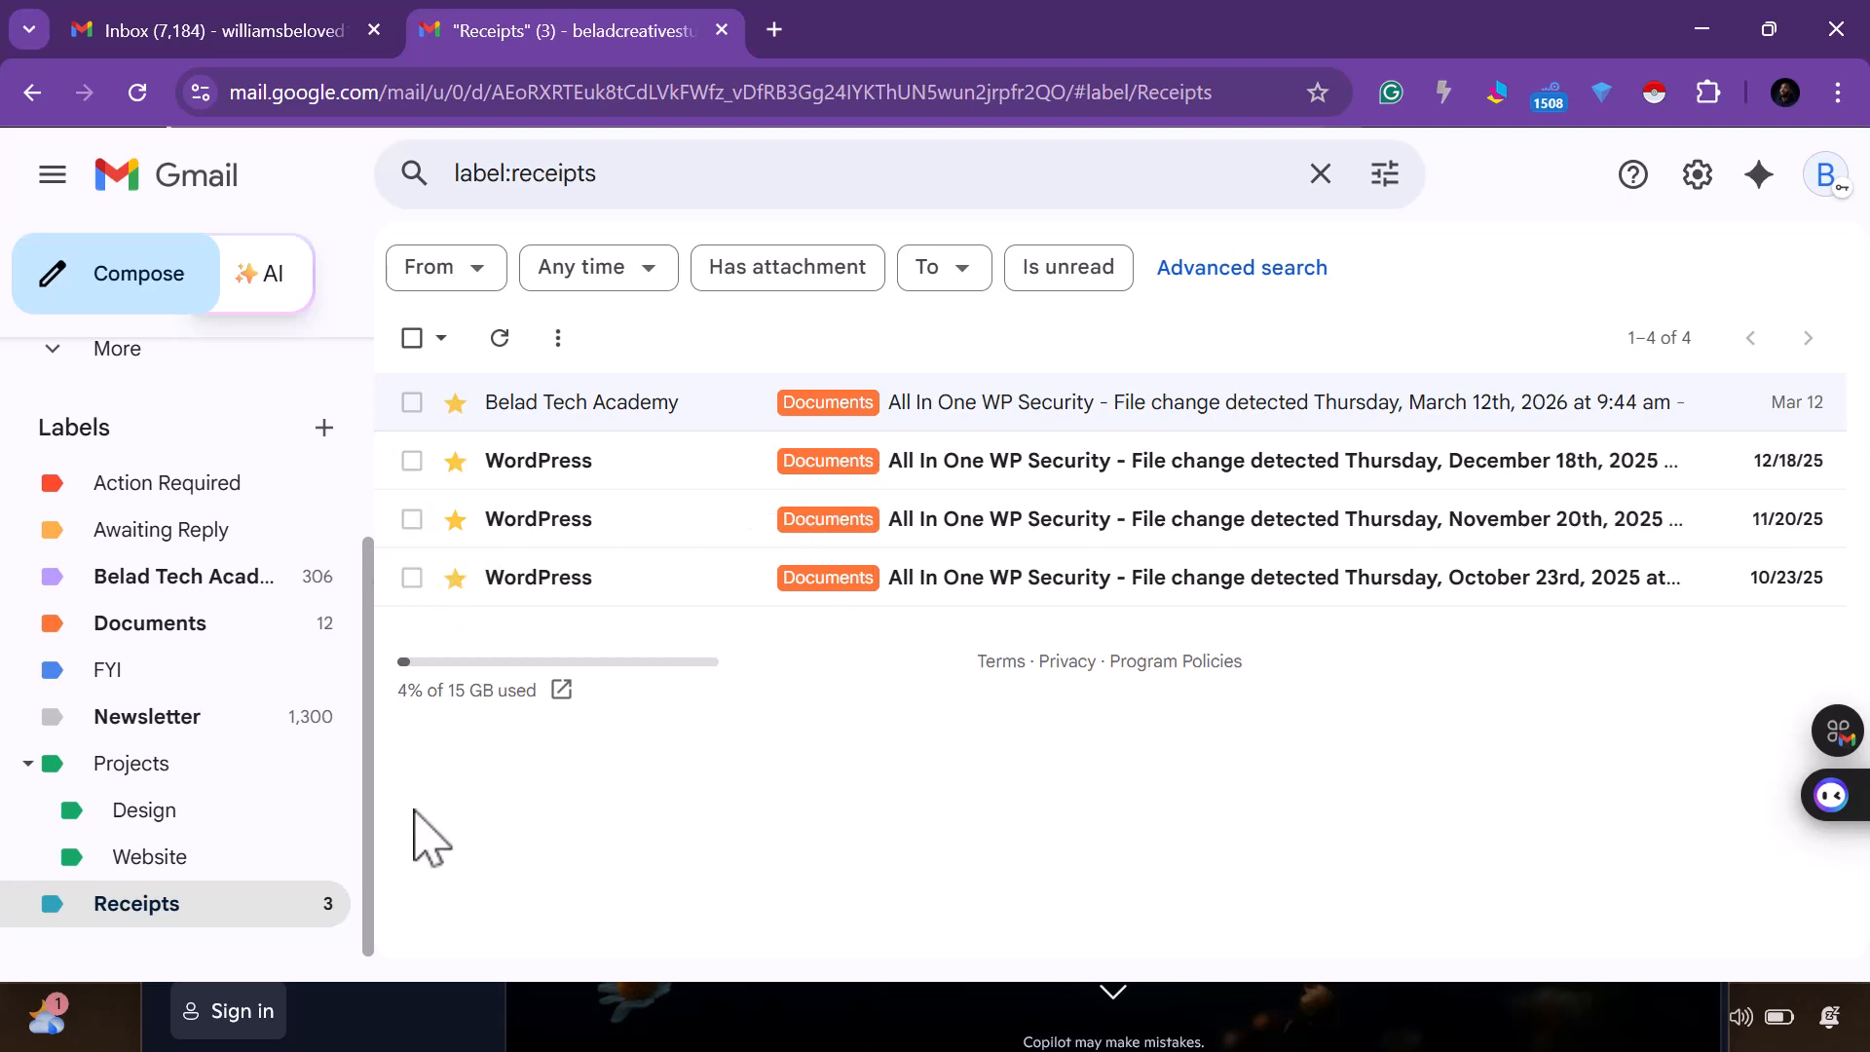
# Open the December 18th, 2025 file change message, look through its contents and go back to the Receipts list
pyautogui.click(563, 476)
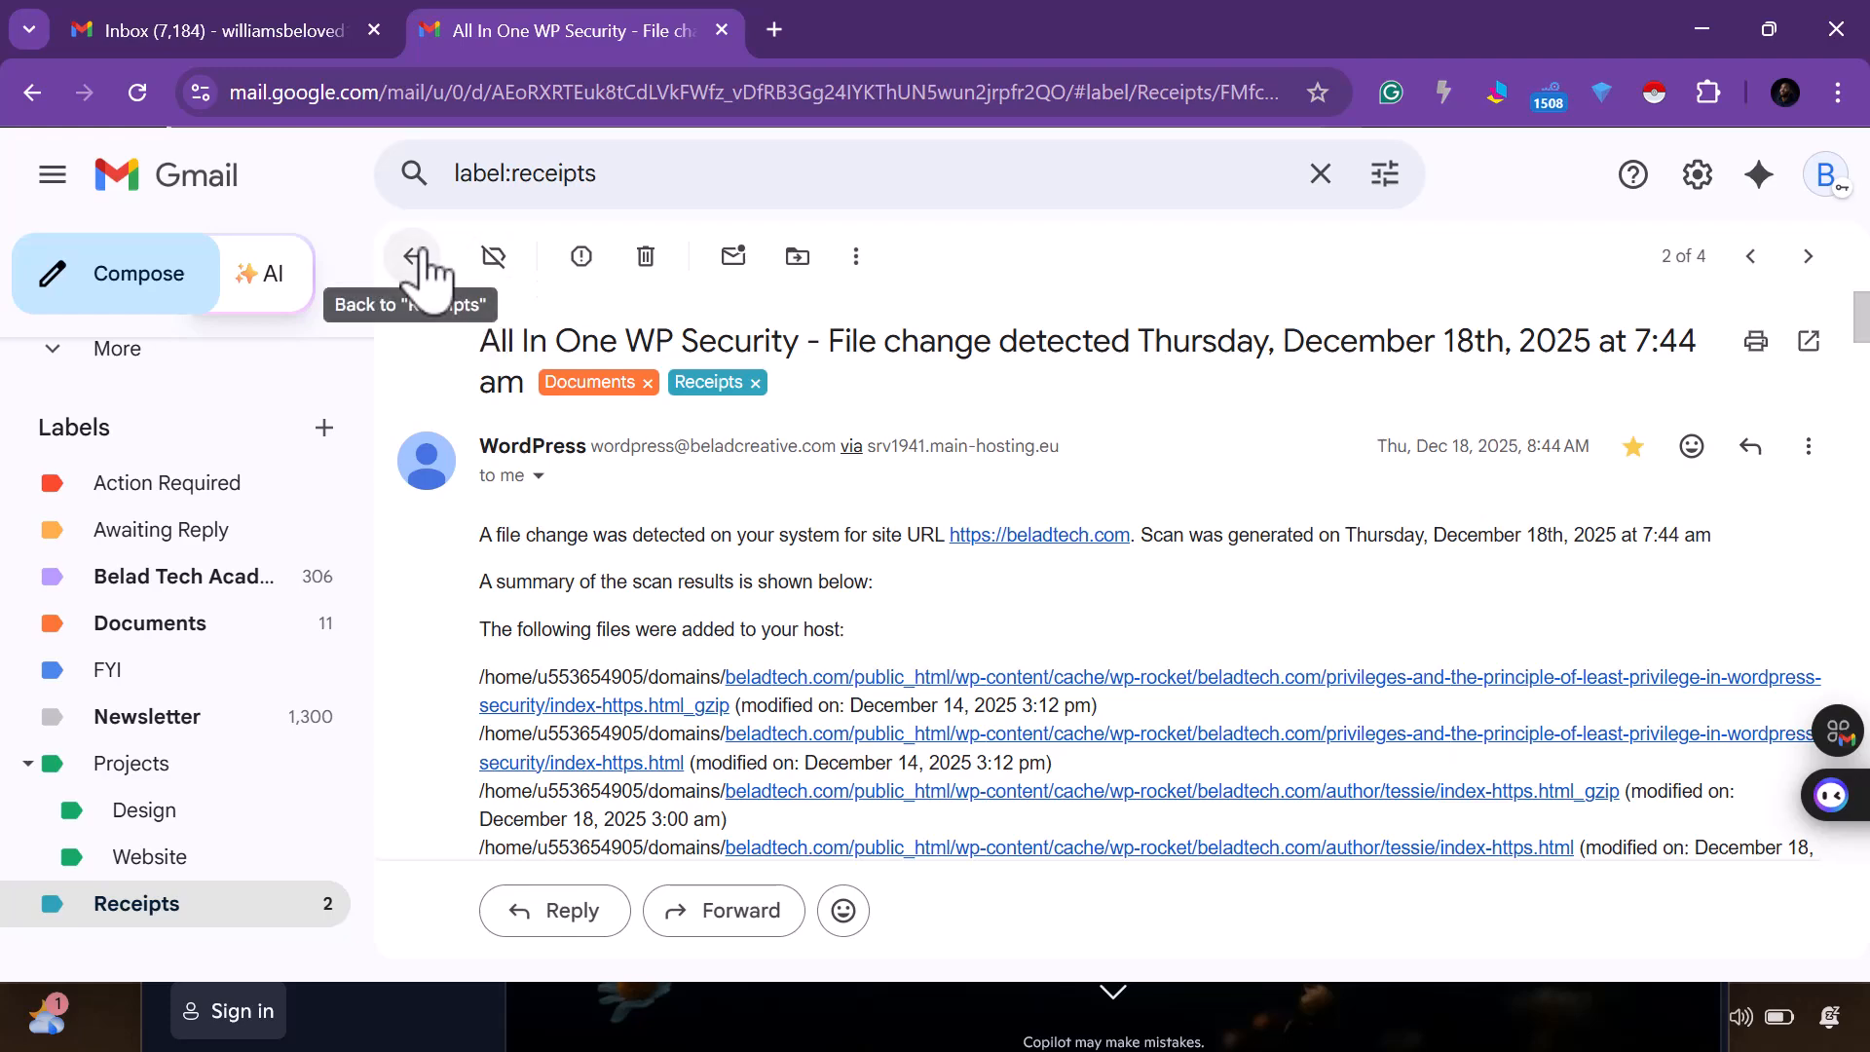
pyautogui.scroll(-10, 692, 626)
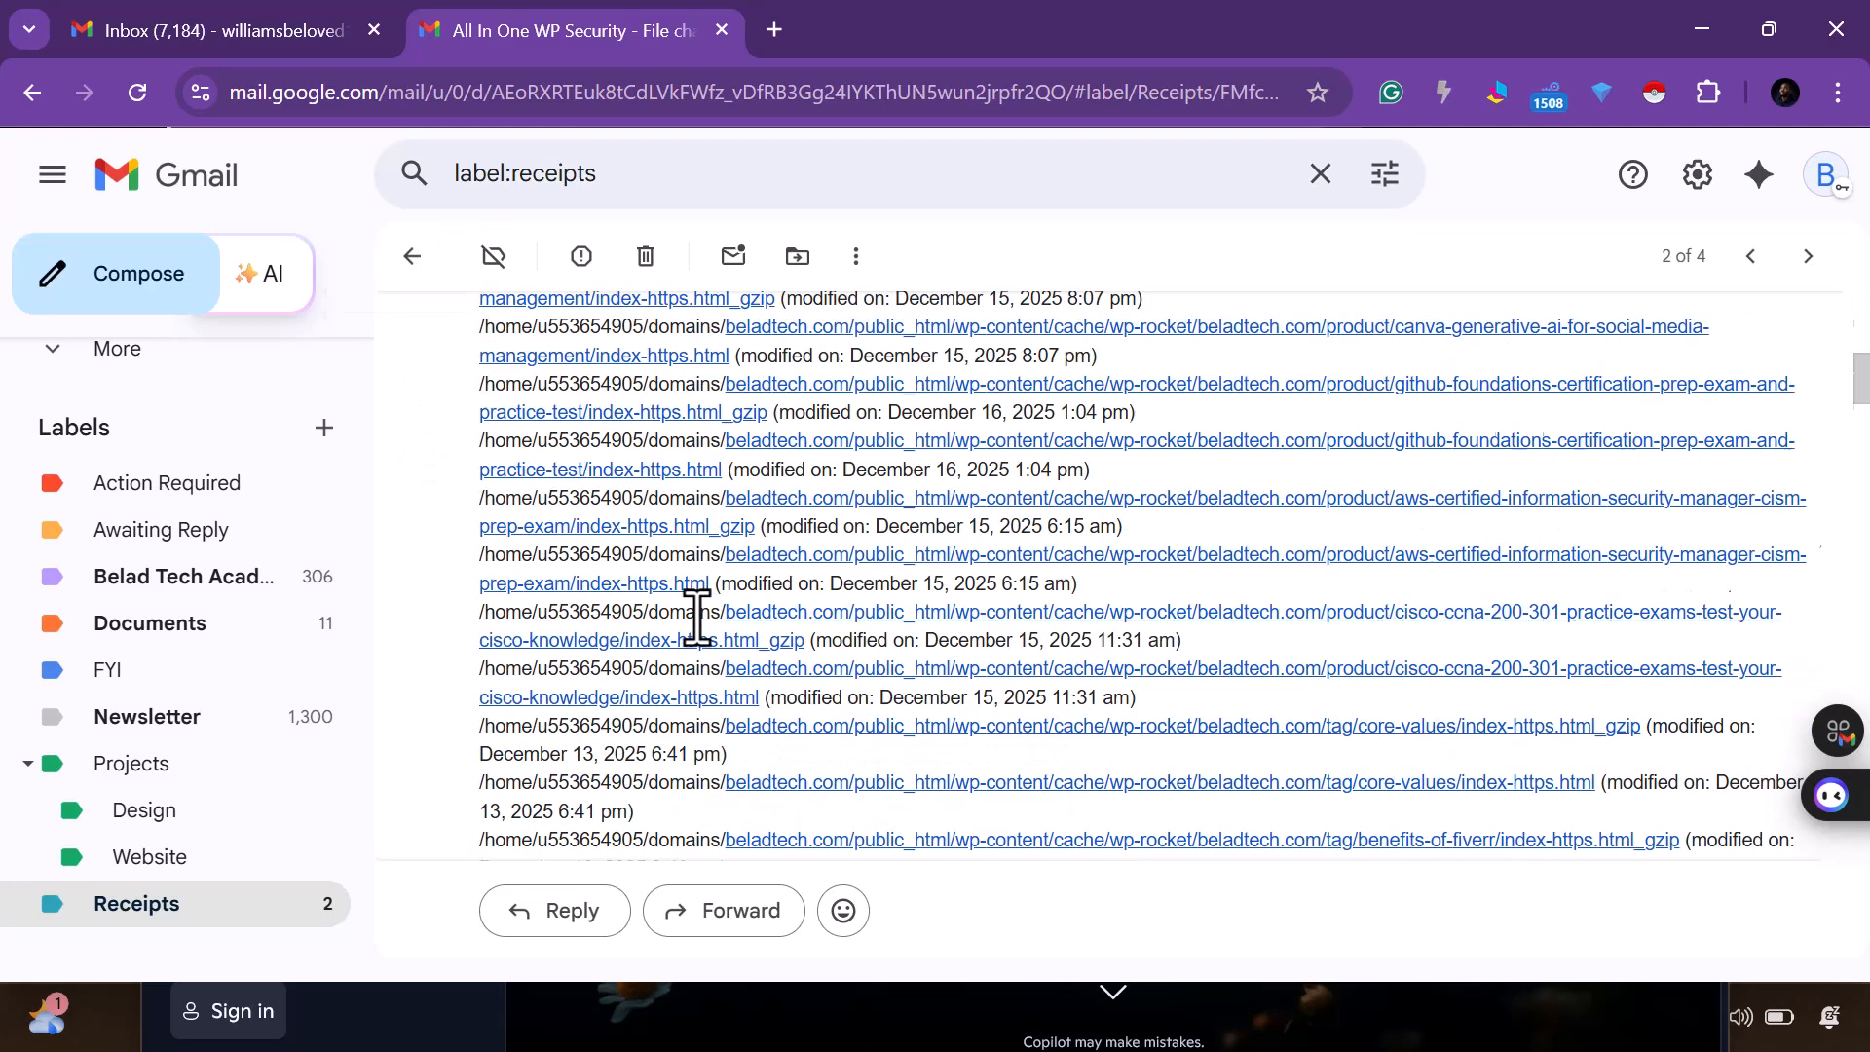
pyautogui.click(414, 258)
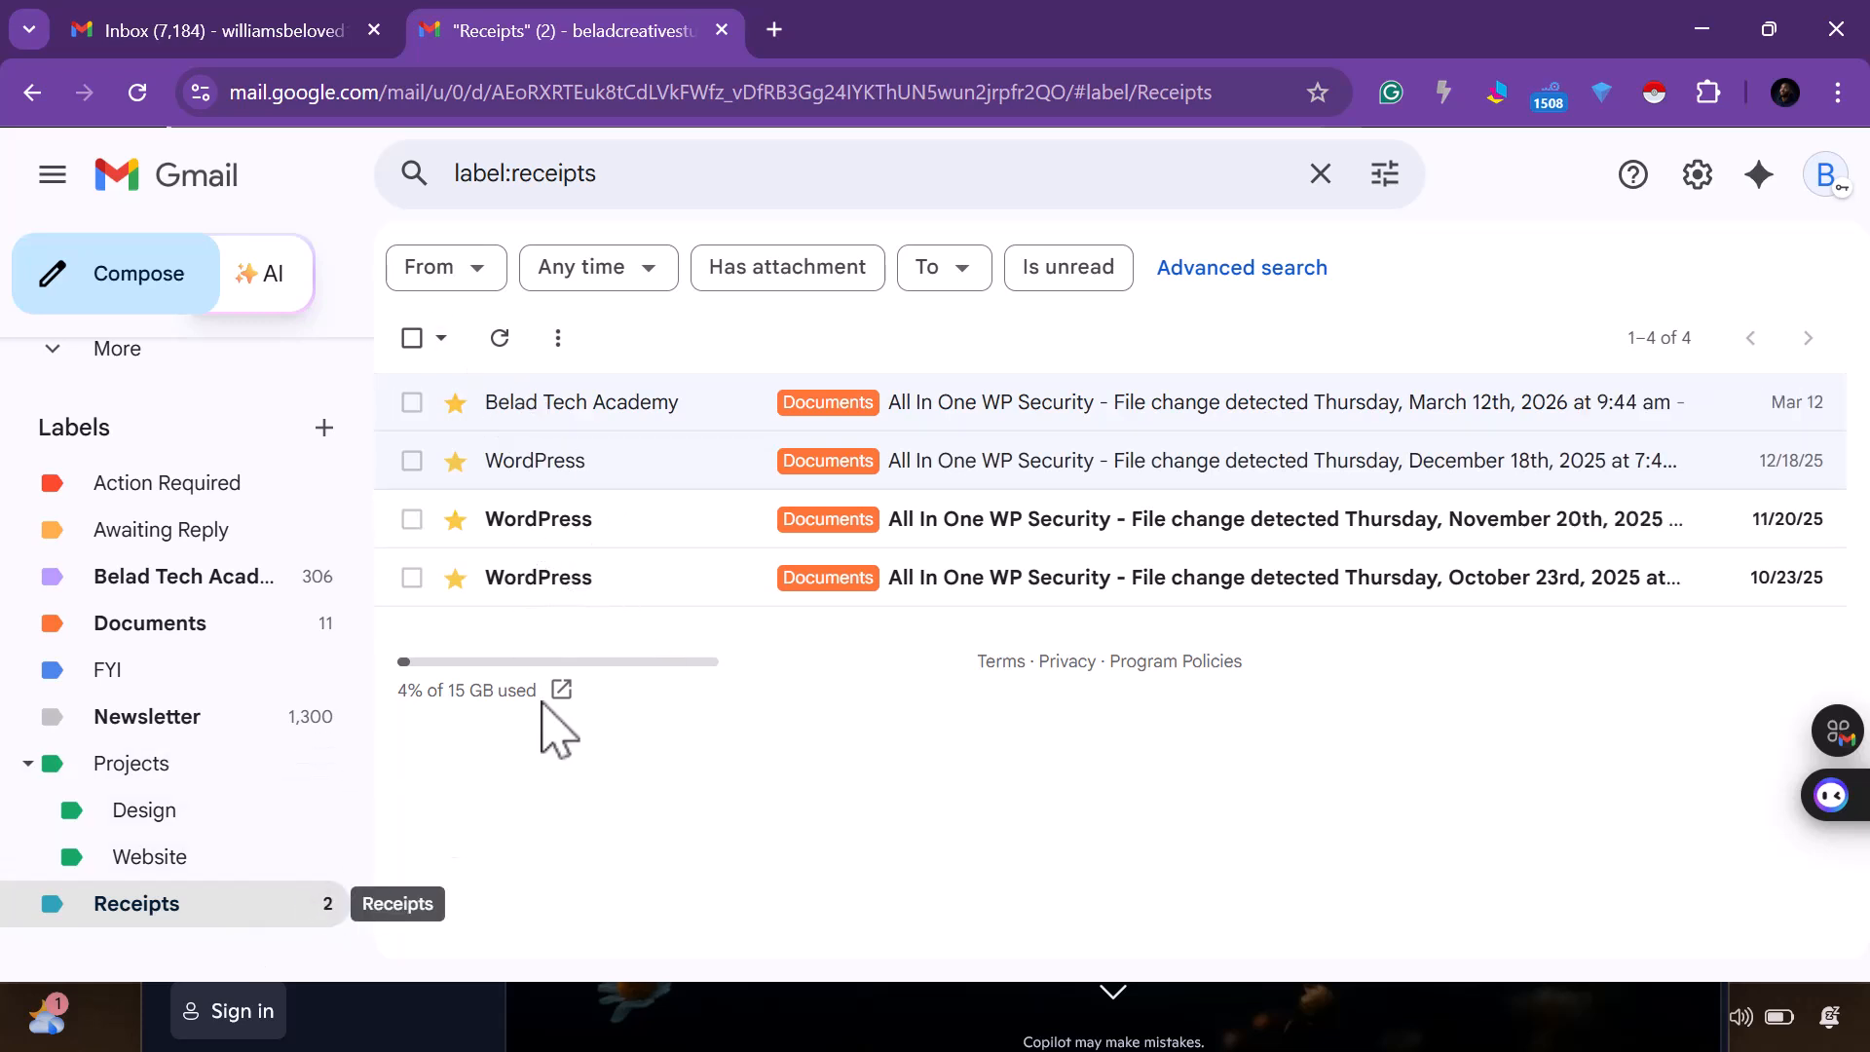
# Open the Newsletter label to check its messages and return to the inbox
pyautogui.click(241, 718)
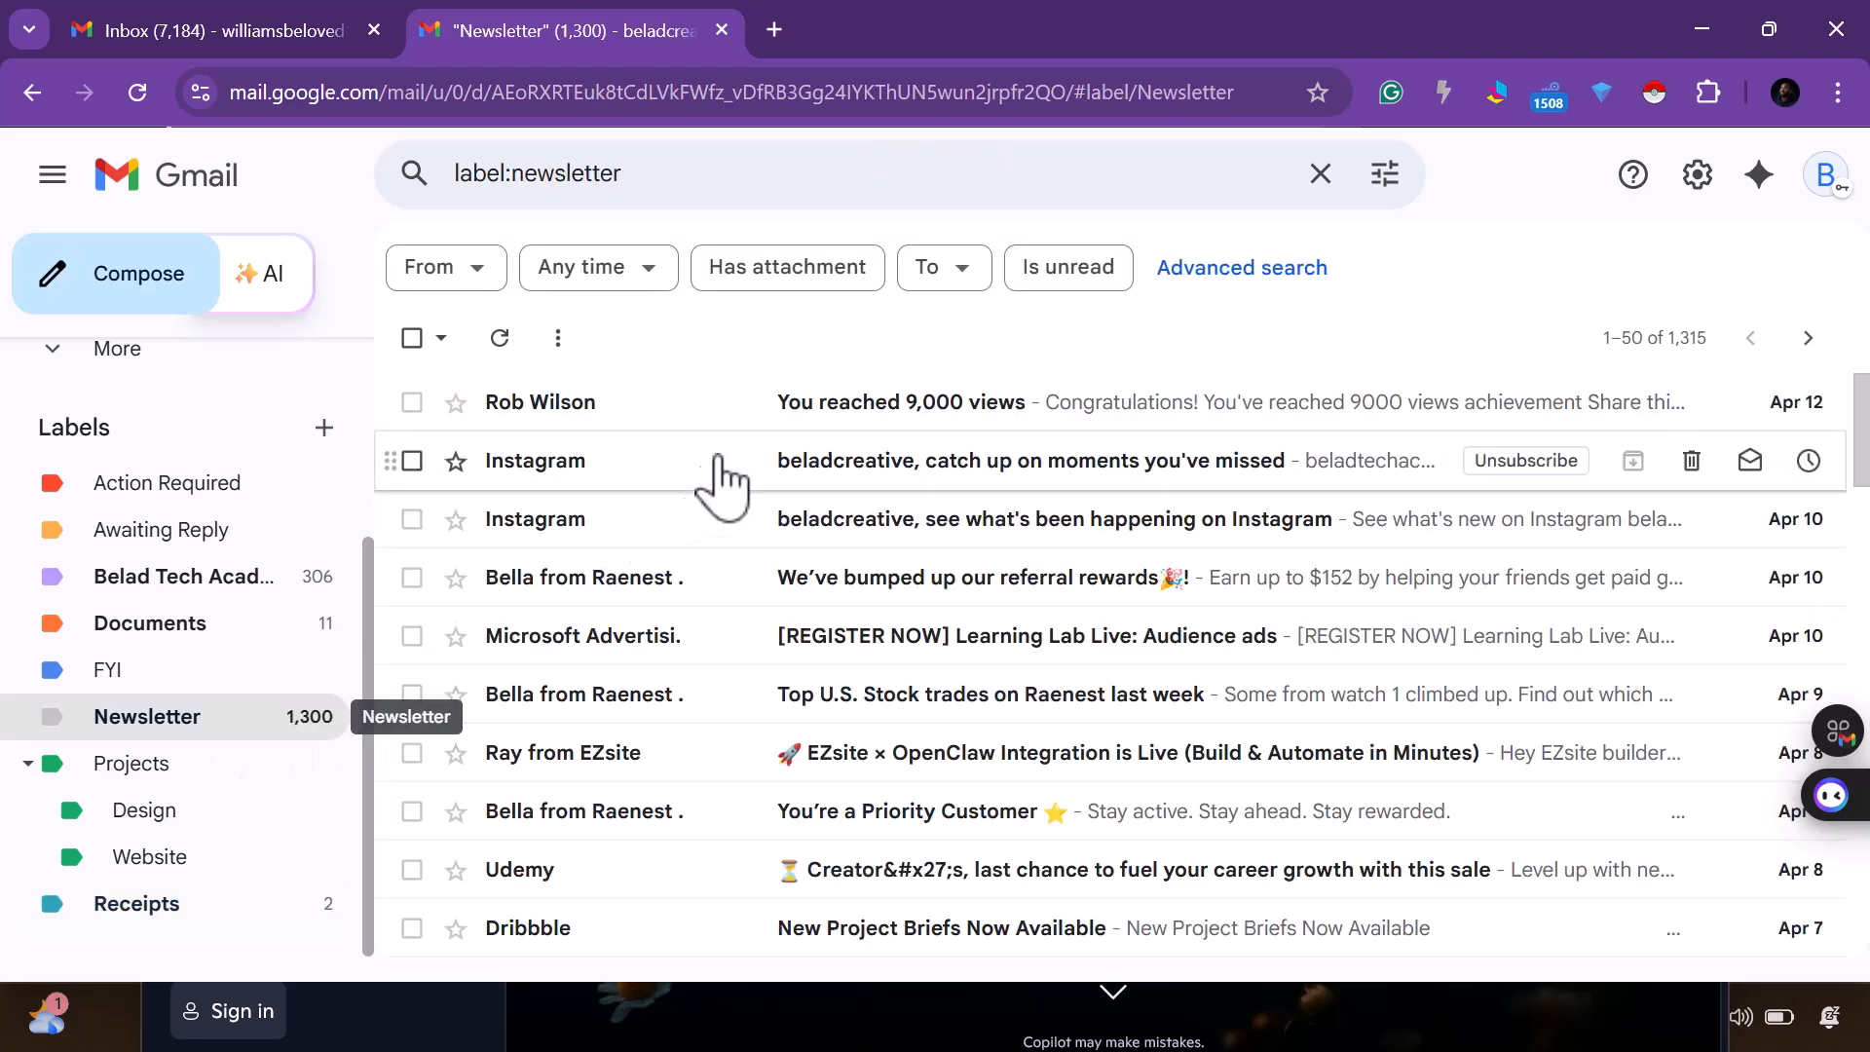
pyautogui.scroll(3, 210, 730)
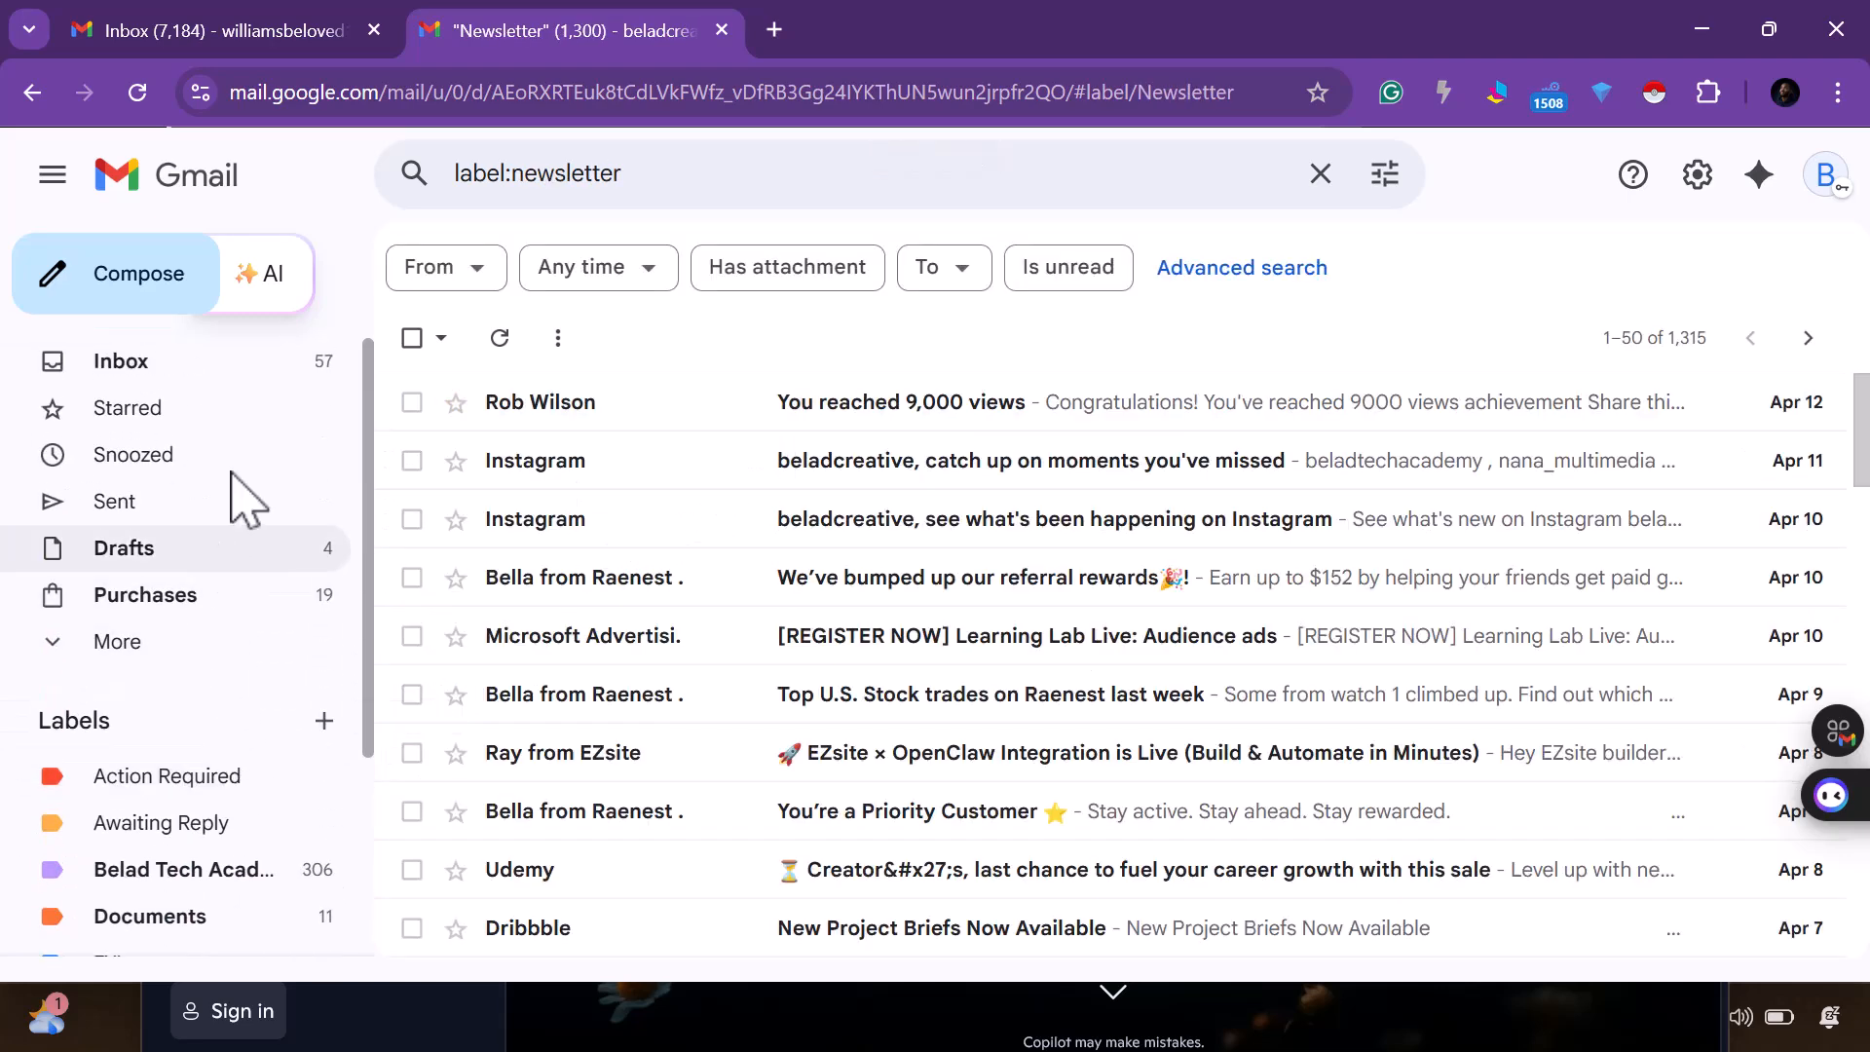
pyautogui.click(208, 363)
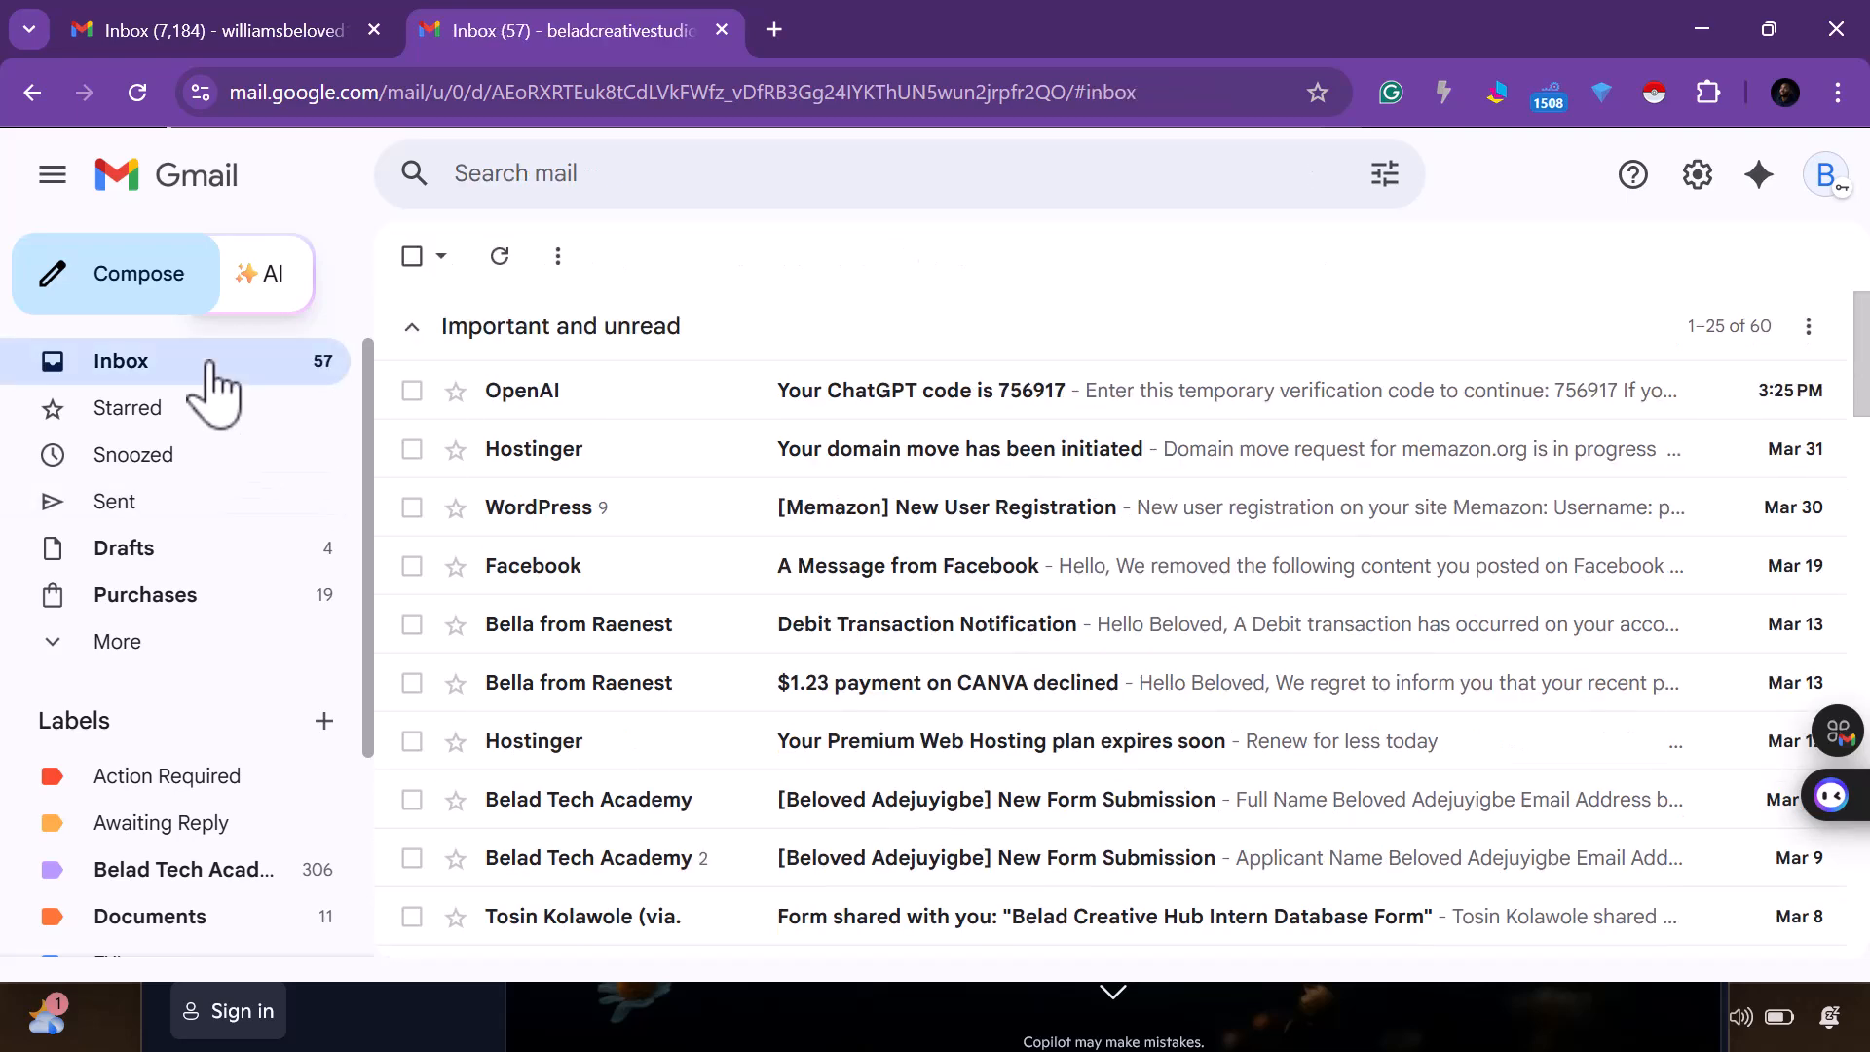